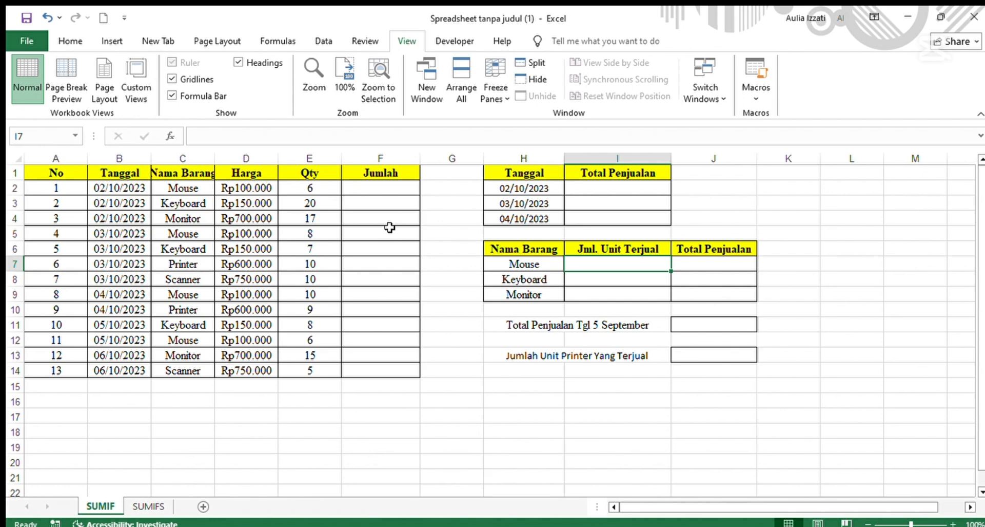
Enter a formula in F2 multiplying the Harga by the Qty (=D2*E2).
{"action": "left_click", "coordinate": [374, 186]}
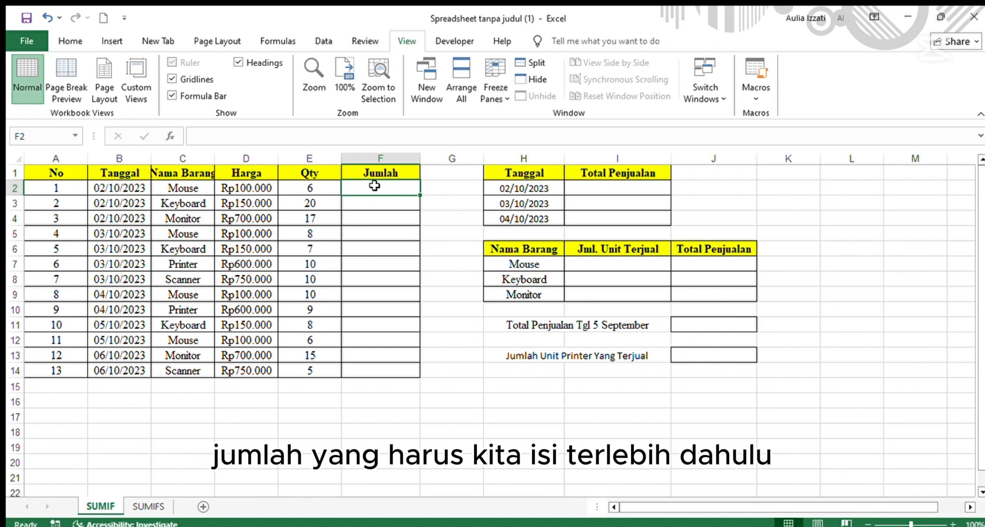
{"action": "type", "text": "="}
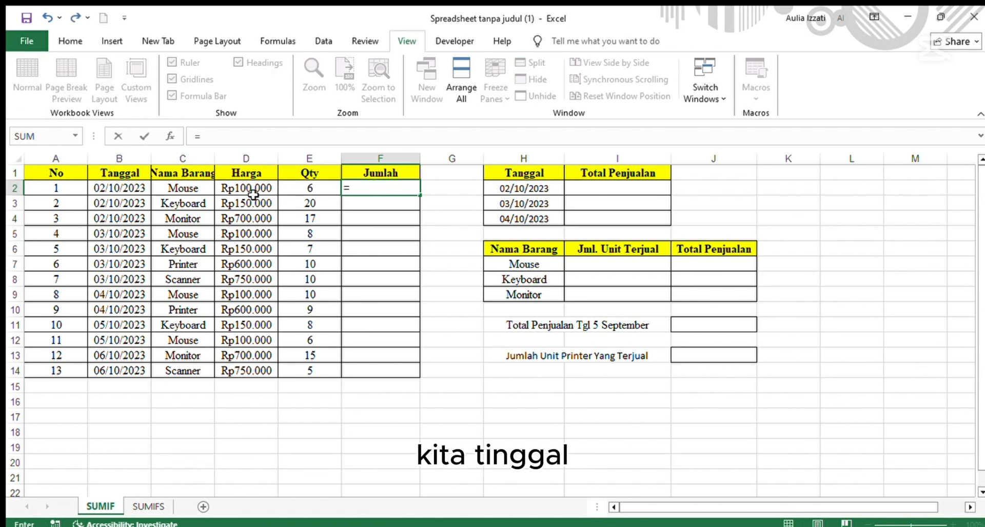
{"action": "left_click", "coordinate": [242, 194]}
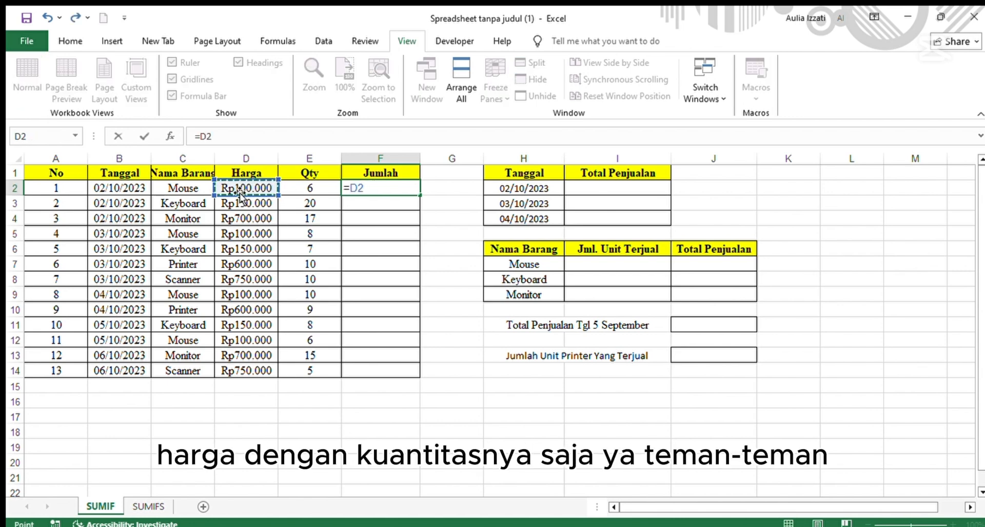
{"action": "type", "text": "*"}
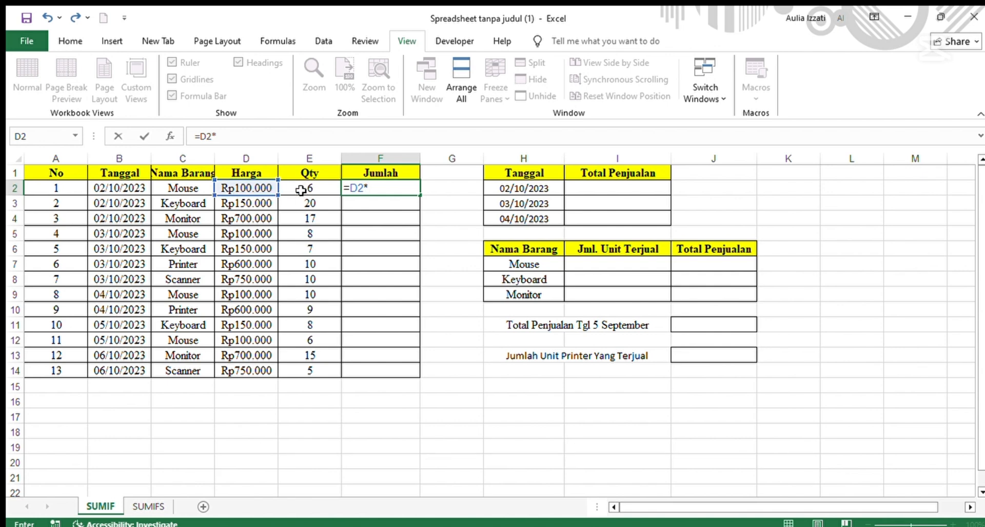
{"action": "left_click", "coordinate": [302, 188]}
{"action": "key", "text": "Return"}
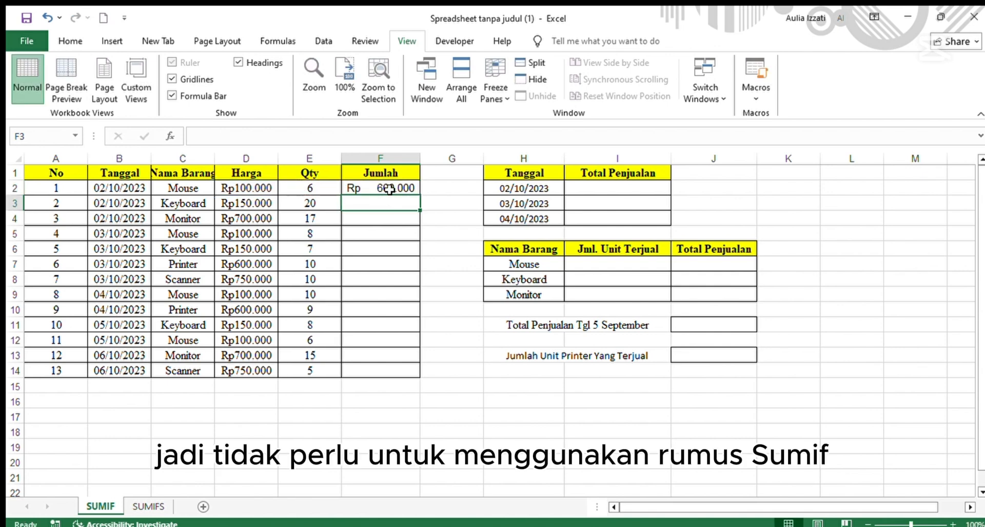
Fill the Jumlah formula from F2 down to F14.
{"action": "left_click", "coordinate": [392, 188]}
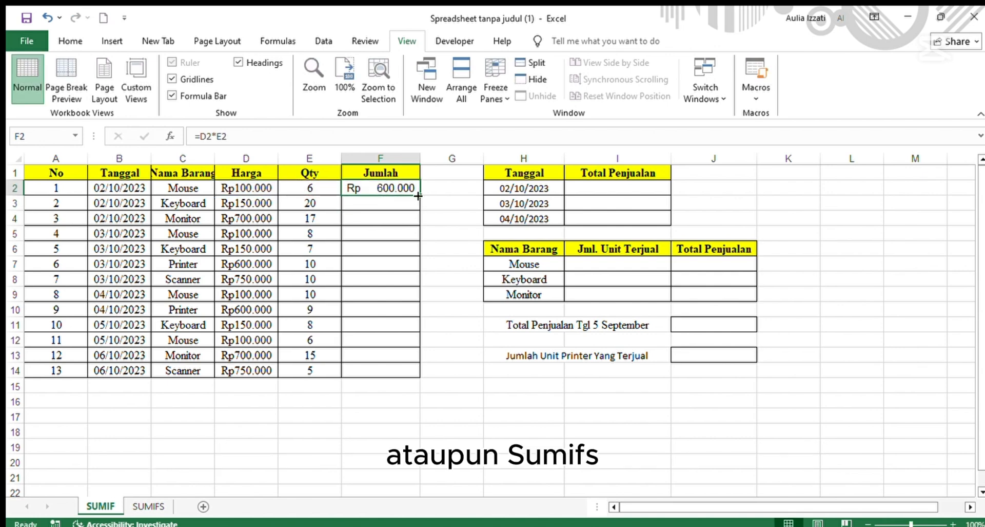
{"action": "left_click_drag", "start_coordinate": [419, 196], "coordinate": [380, 374]}
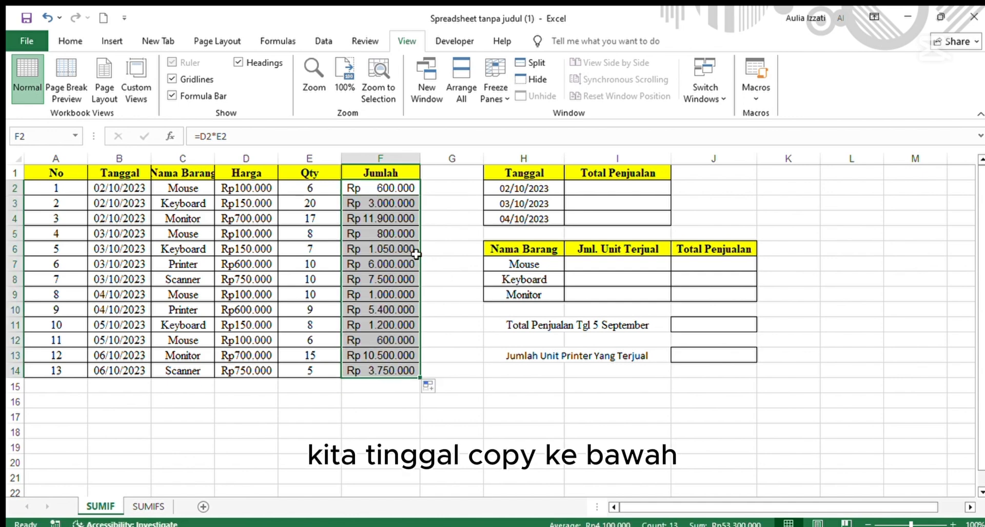
{"action": "left_click", "coordinate": [429, 308]}
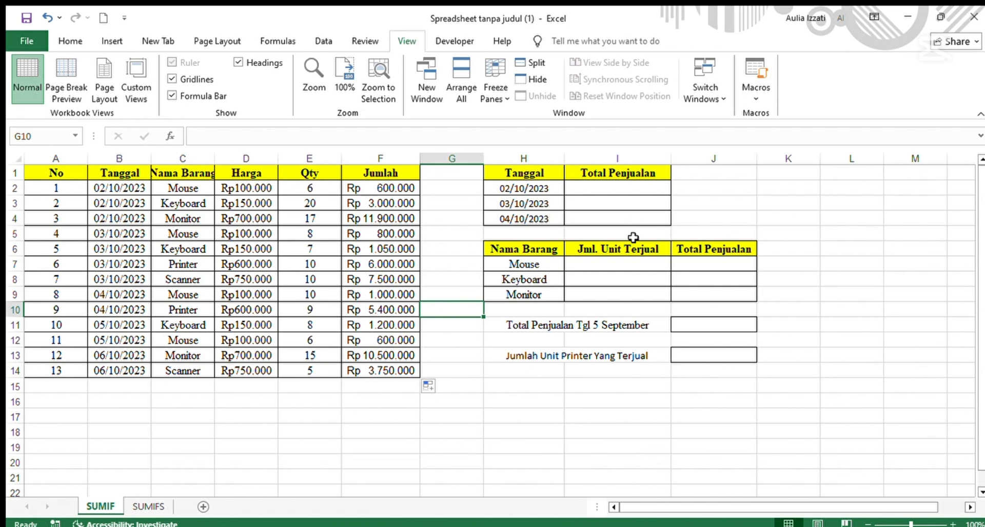
Enter =SUMIF(B2:B14;H2;F2:F14) in I2 to total the Jumlah values for the date in H2.
{"action": "left_click", "coordinate": [631, 187]}
{"action": "type", "text": "="}
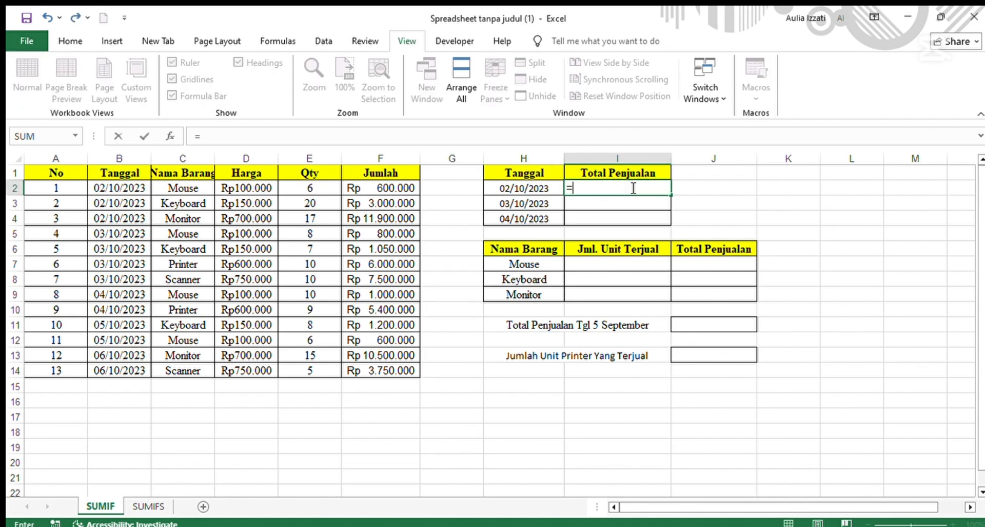
{"action": "type", "text": "sum"}
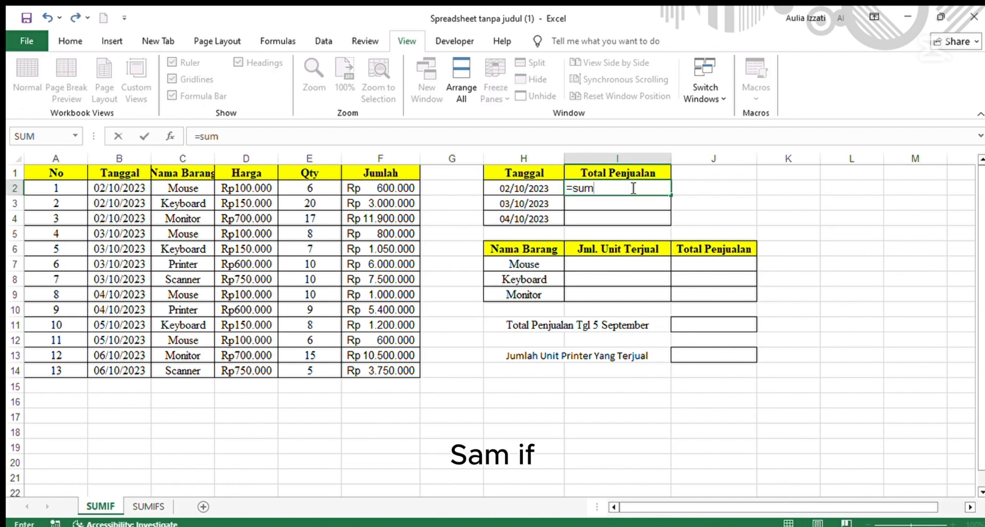
{"action": "type", "text": "if"}
{"action": "key", "text": "Tab"}
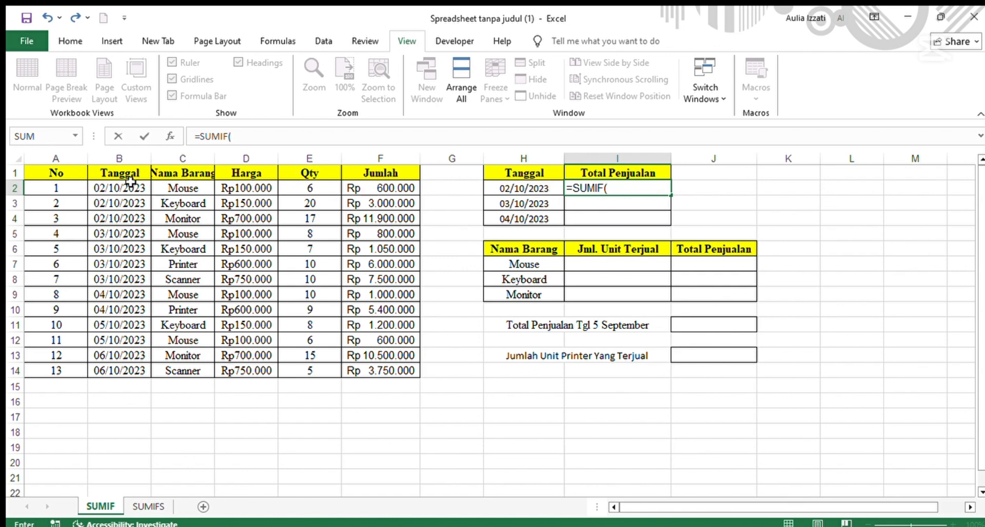
{"action": "left_click_drag", "start_coordinate": [131, 188], "coordinate": [122, 367]}
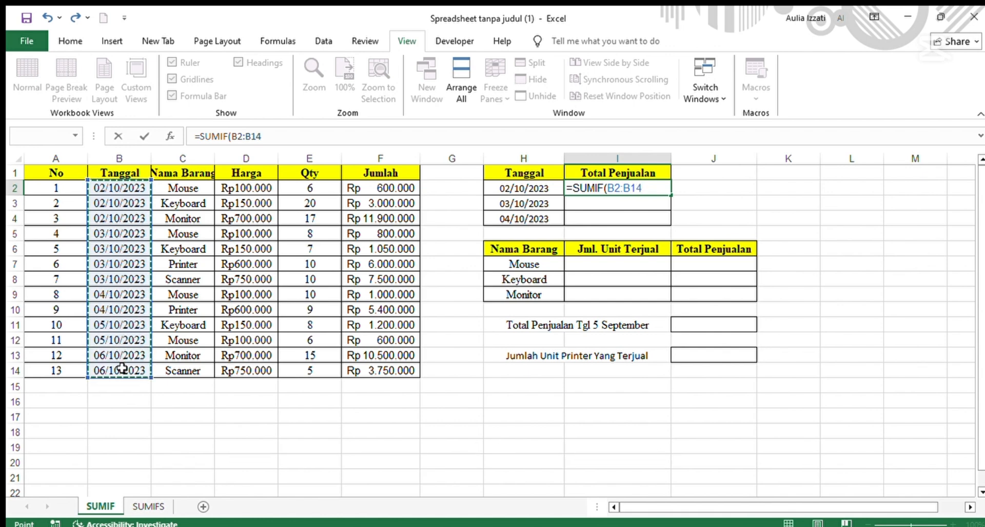
{"action": "type", "text": ";"}
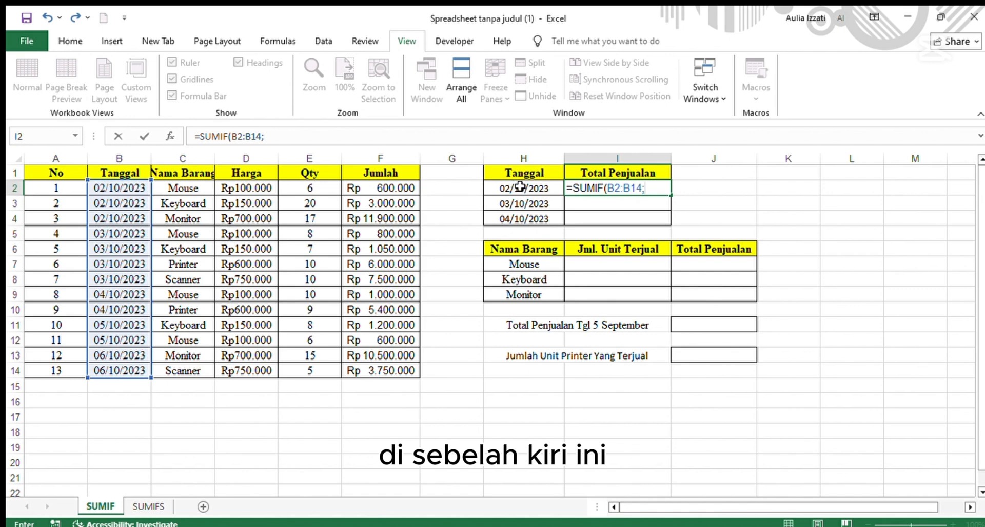
{"action": "left_click", "coordinate": [521, 189]}
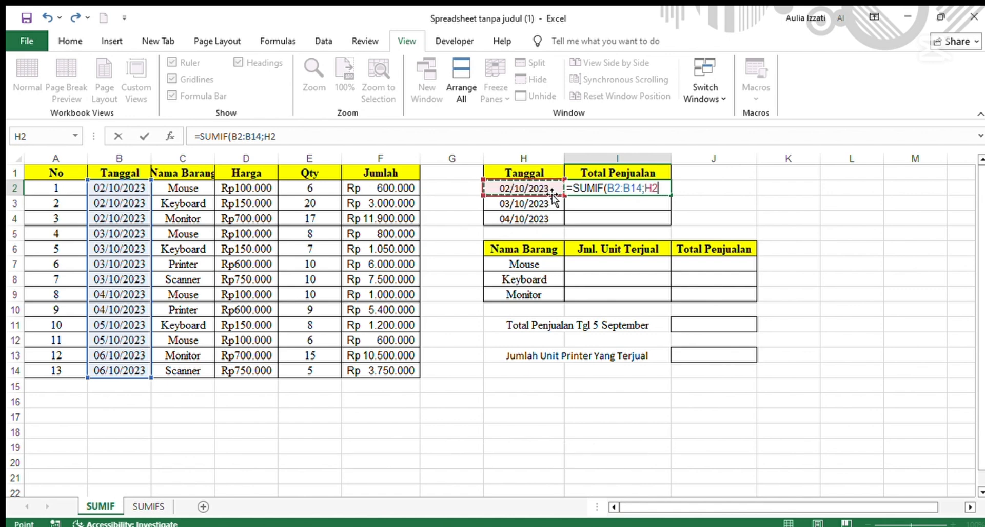
{"action": "type", "text": ";"}
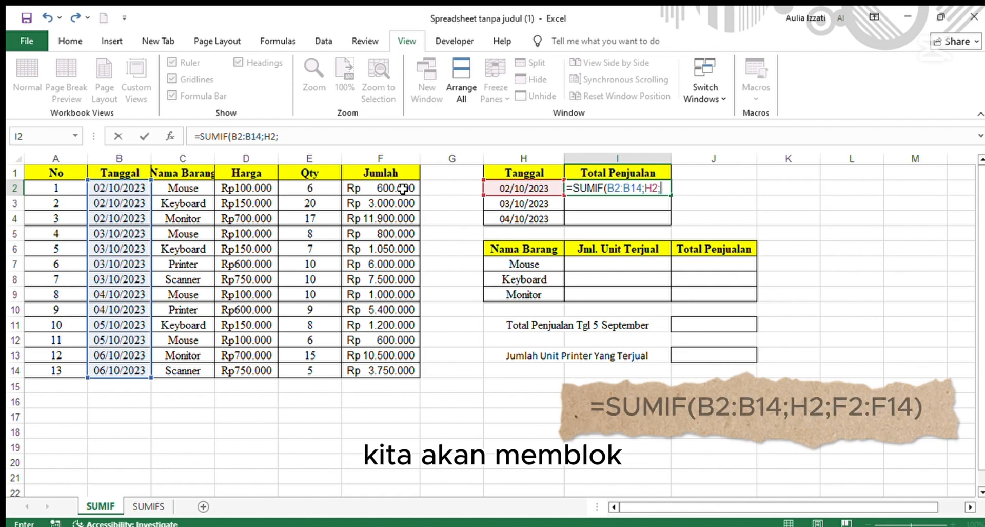
{"action": "left_click_drag", "start_coordinate": [383, 187], "coordinate": [370, 368]}
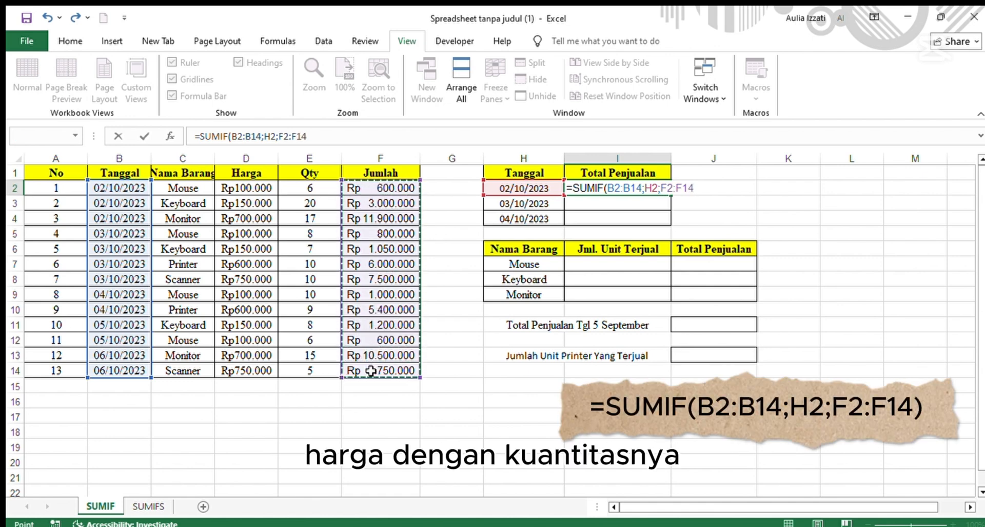
{"action": "key", "text": "Return"}
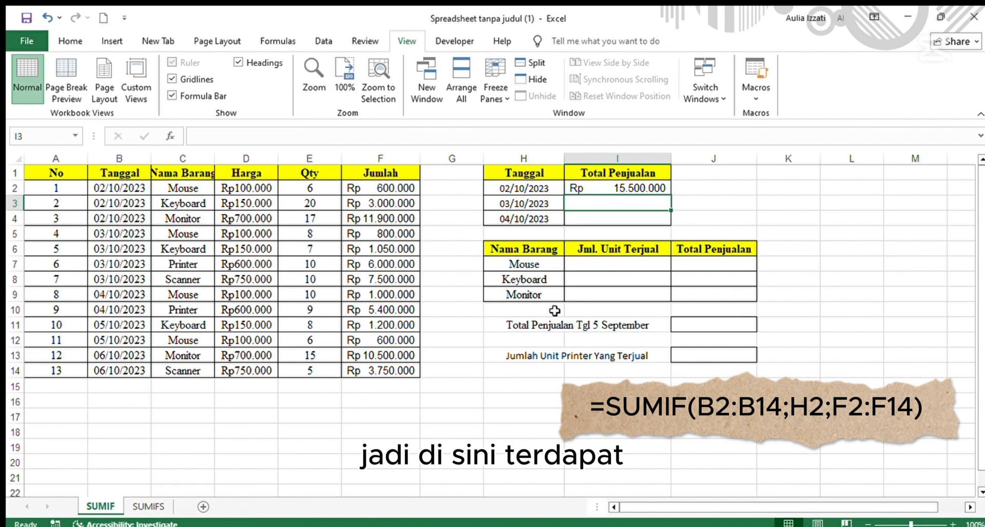
Fill the date total formula from I2 down to I4.
{"action": "left_click", "coordinate": [619, 186]}
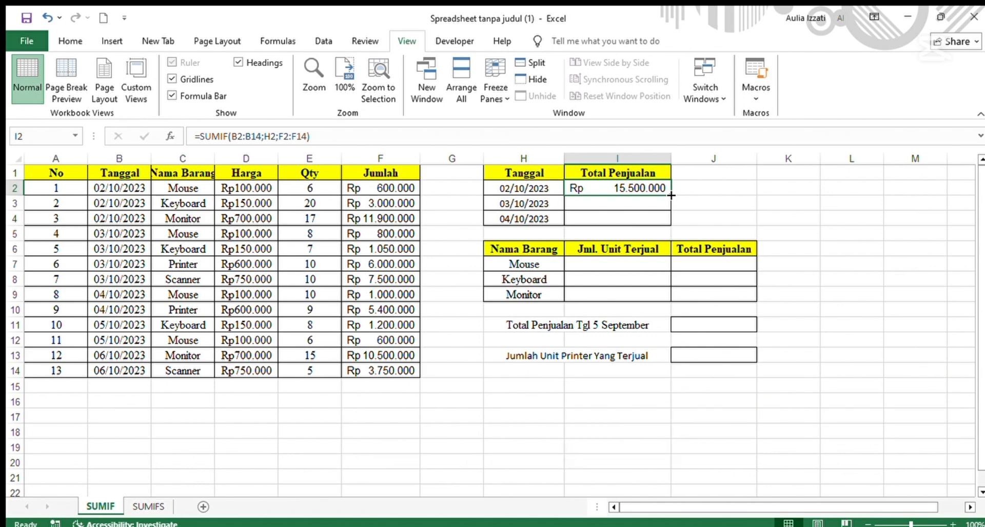
{"action": "left_click_drag", "start_coordinate": [671, 195], "coordinate": [670, 221]}
{"action": "left_click", "coordinate": [733, 185]}
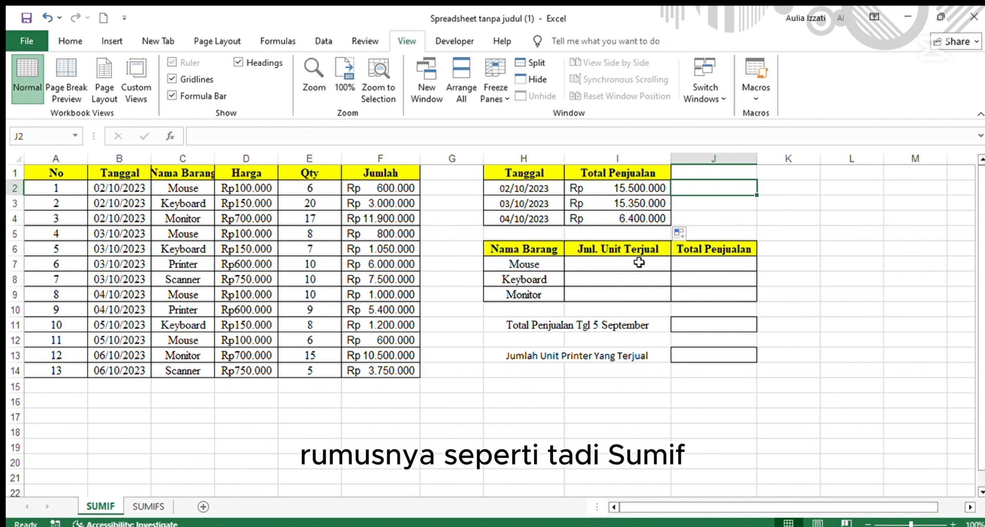
Enter =SUMIF(C2:C14;H7;E2:E14) in I7 to total units sold per item, and fill it down to I9.
{"action": "left_click", "coordinate": [639, 262]}
{"action": "type", "text": "=su"}
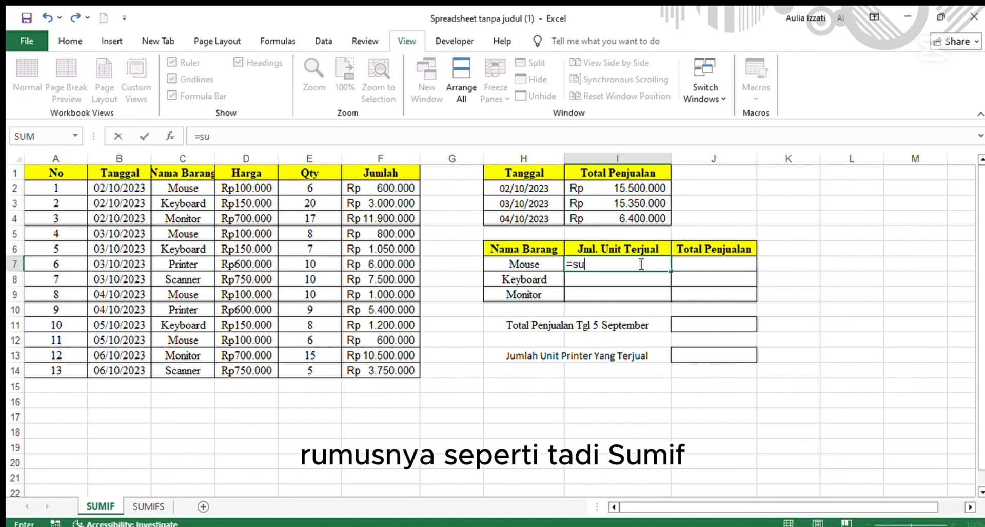
{"action": "type", "text": "mi"}
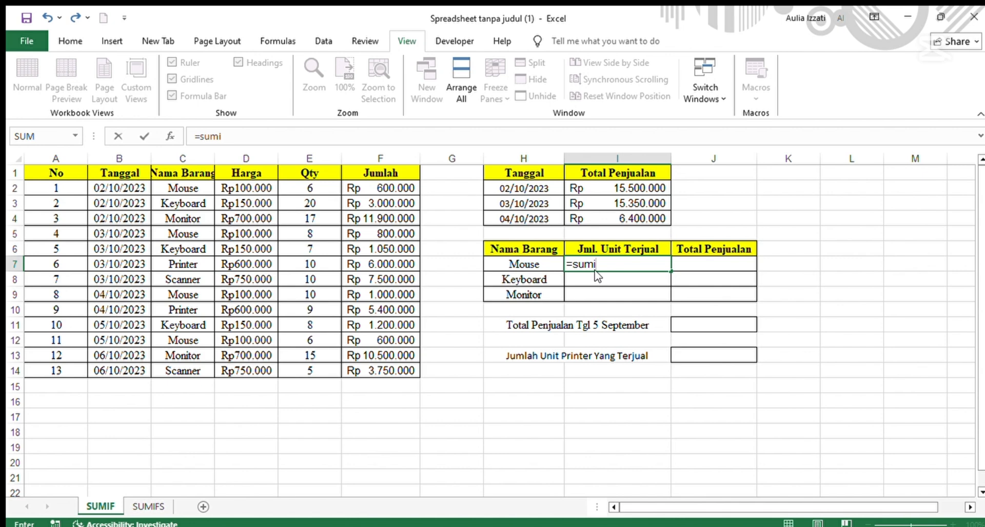
{"action": "key", "text": "Tab"}
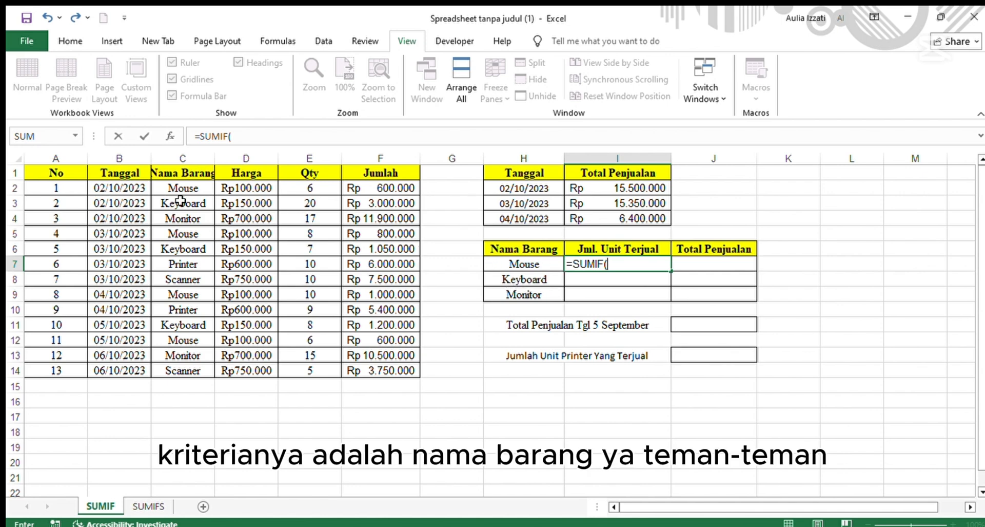
{"action": "left_click", "coordinate": [187, 186]}
{"action": "left_click_drag", "start_coordinate": [187, 186], "coordinate": [189, 368]}
{"action": "type", "text": ";"}
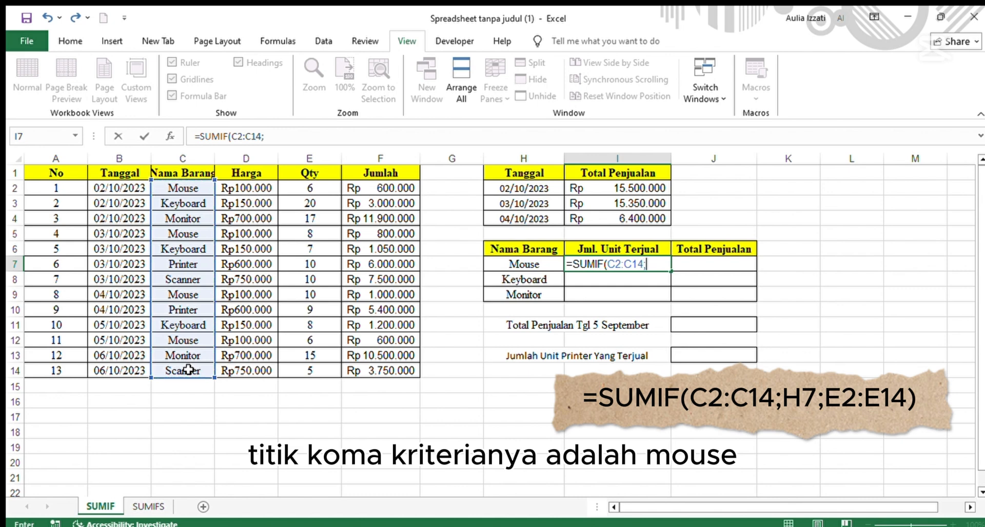
{"action": "left_click", "coordinate": [518, 266]}
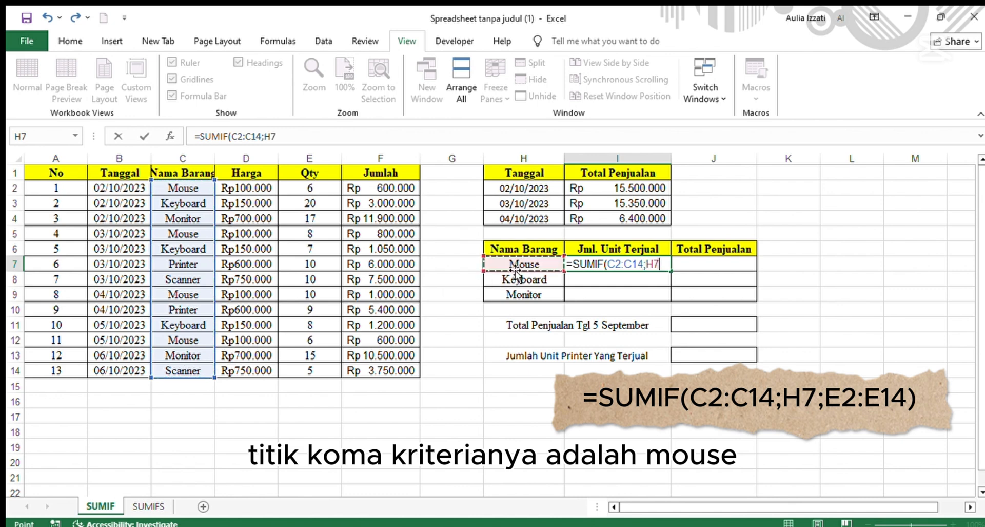
{"action": "type", "text": ";"}
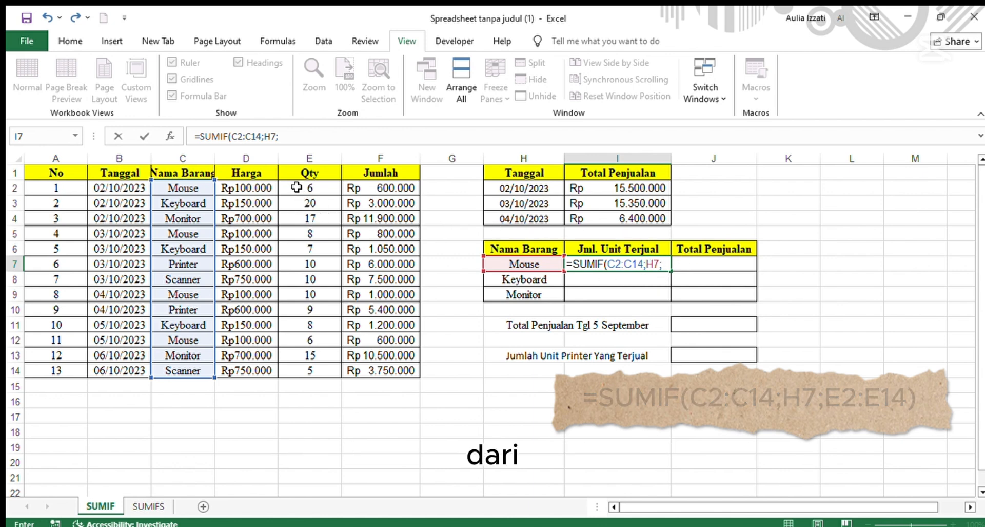
{"action": "left_click_drag", "start_coordinate": [297, 187], "coordinate": [310, 368]}
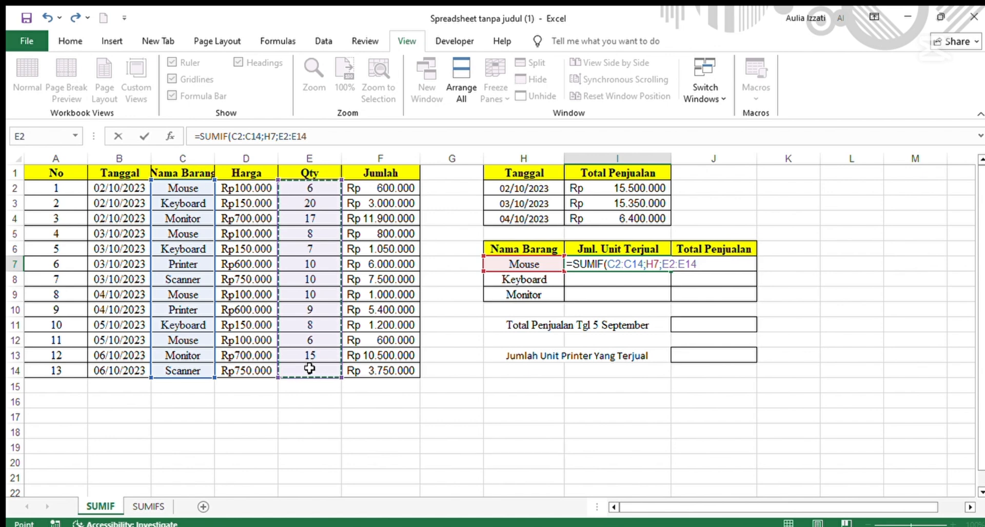
{"action": "key", "text": "Return"}
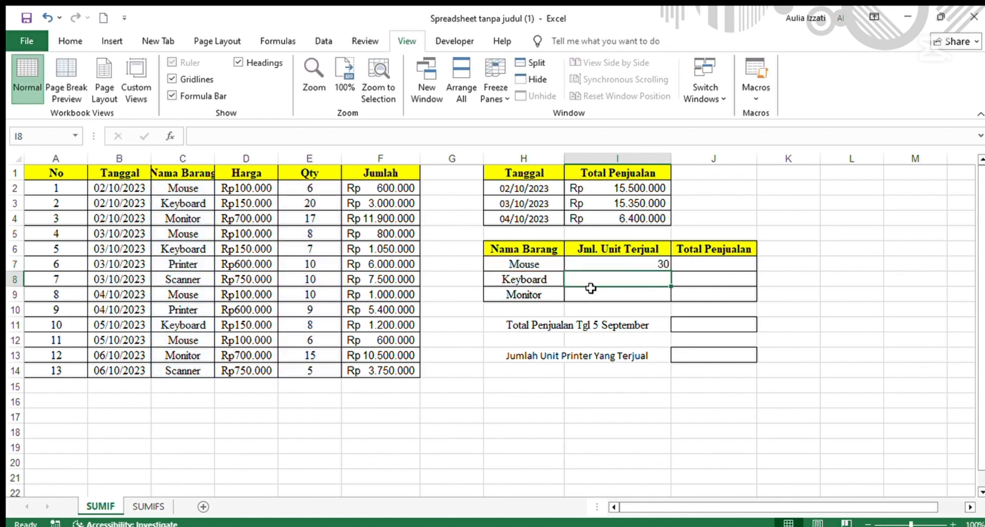
{"action": "left_click", "coordinate": [590, 265]}
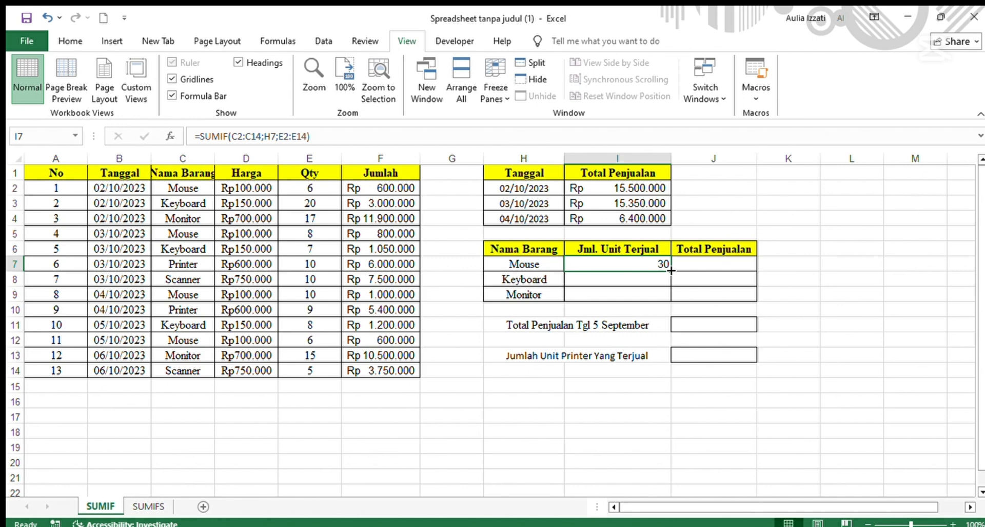
{"action": "left_click_drag", "start_coordinate": [671, 270], "coordinate": [670, 299]}
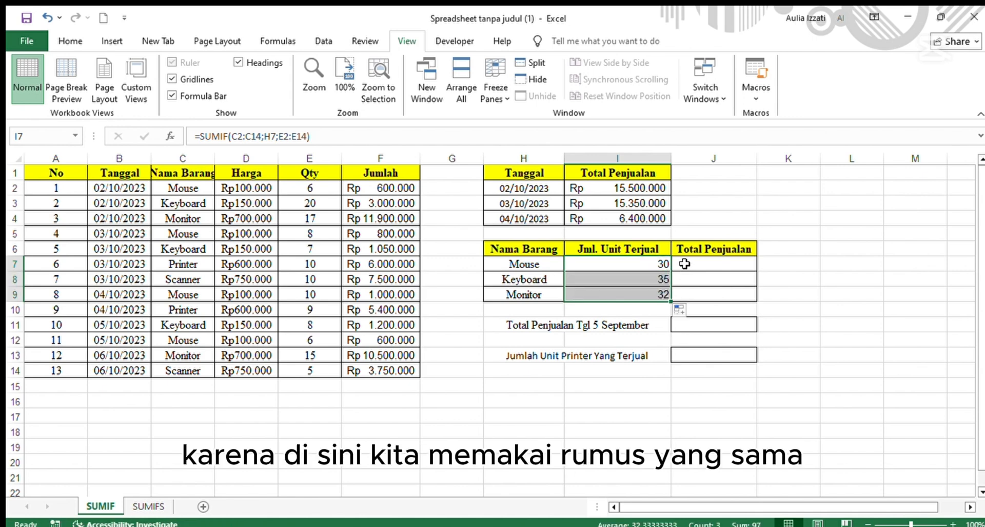
Enter =SUMIF(C2:C14;H7;F2:F14) in J7 to total the Jumlah values for the item in H7.
{"action": "left_click", "coordinate": [685, 263]}
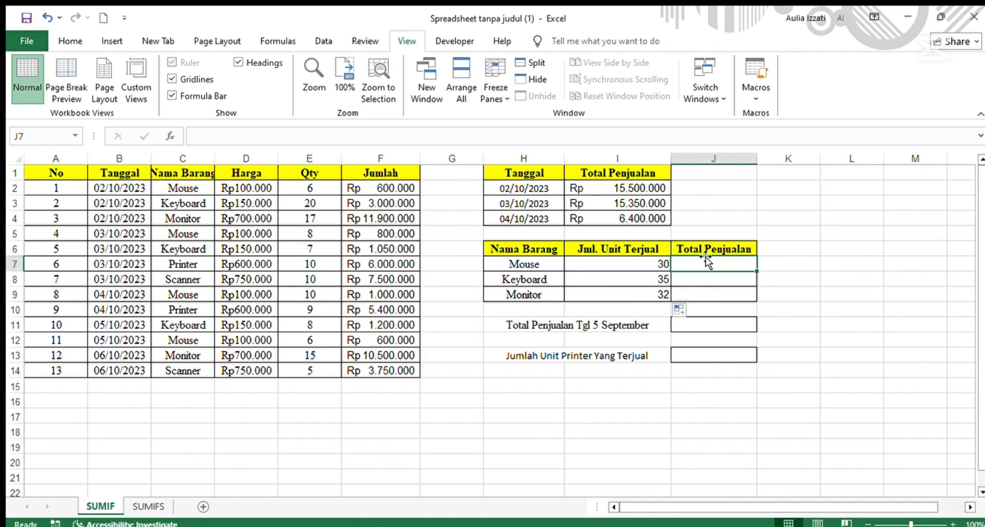
{"action": "type", "text": "="}
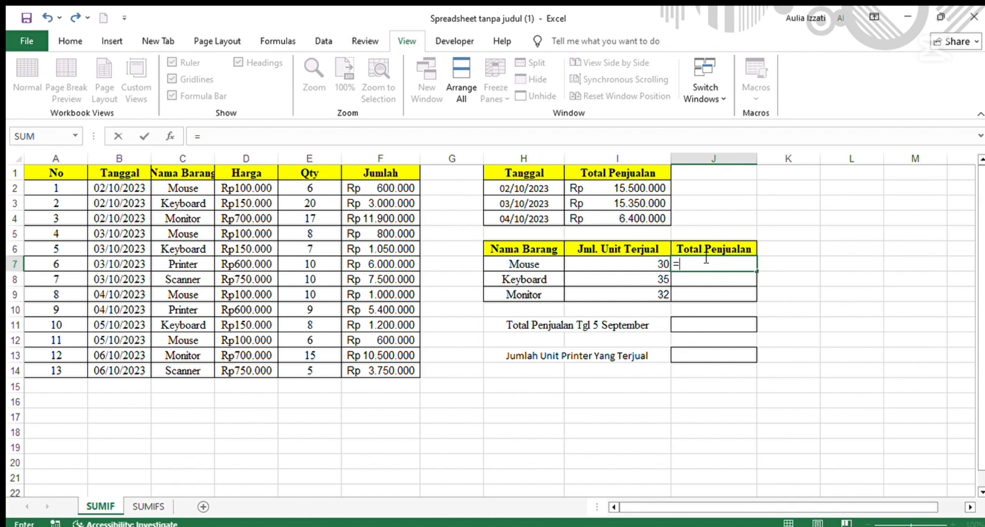
{"action": "type", "text": "s"}
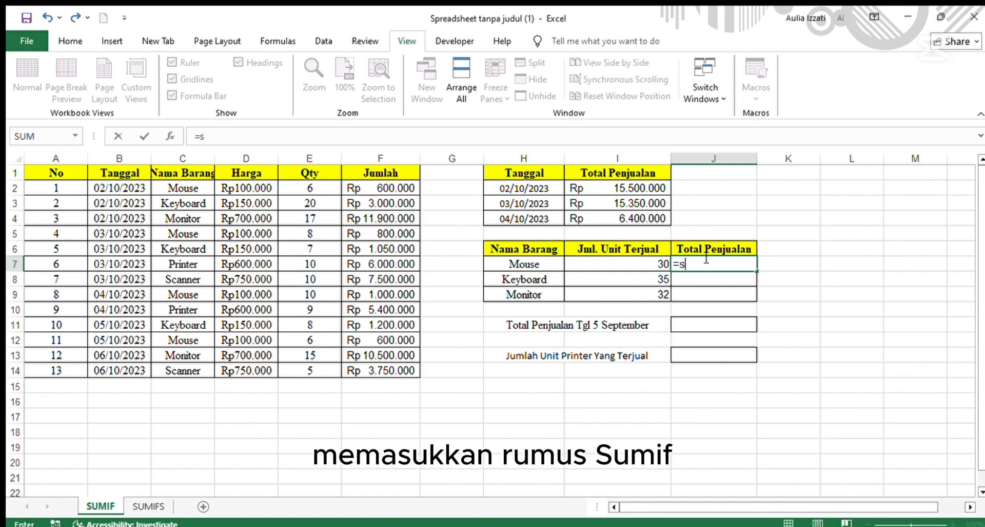
{"action": "type", "text": "umif"}
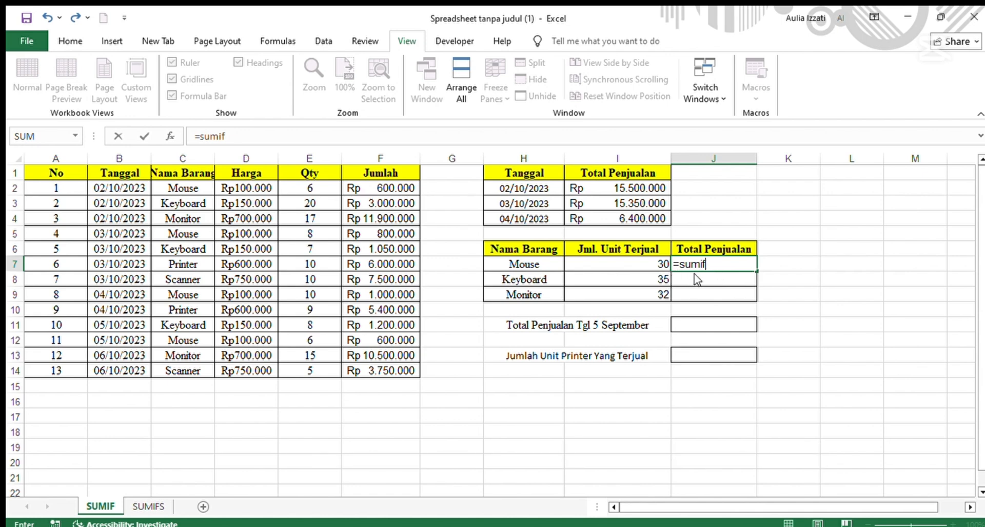
{"action": "key", "text": "Tab"}
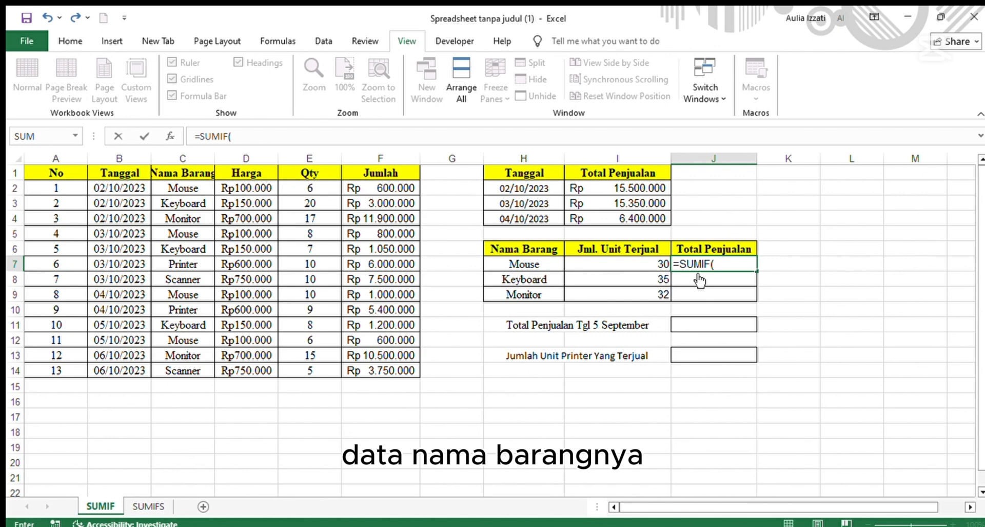
{"action": "left_click_drag", "start_coordinate": [165, 189], "coordinate": [170, 370]}
{"action": "type", "text": ";"}
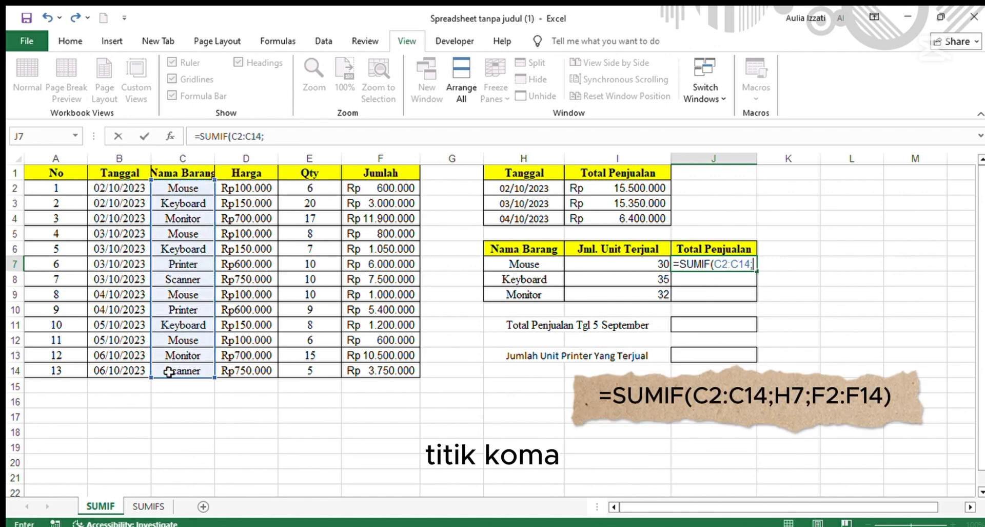
{"action": "left_click", "coordinate": [546, 263]}
{"action": "type", "text": ";"}
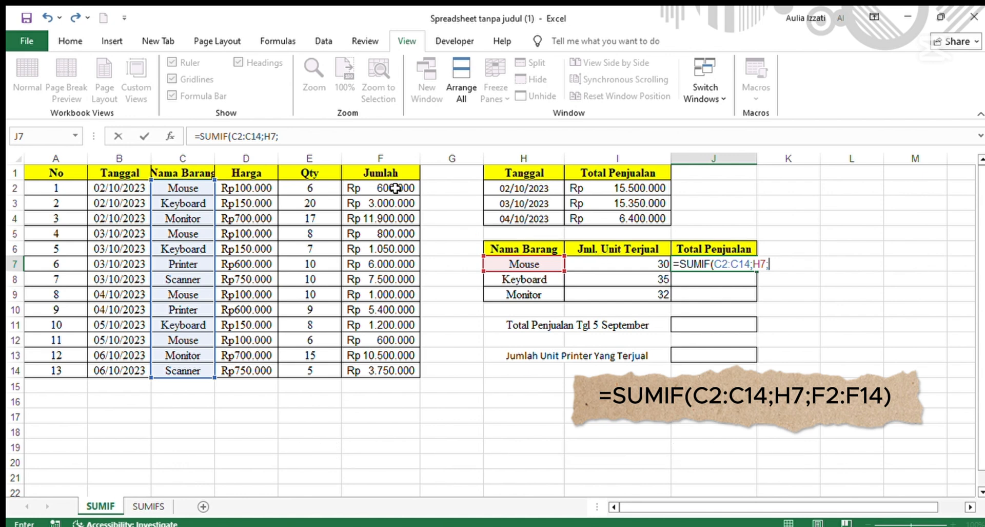
{"action": "left_click_drag", "start_coordinate": [395, 188], "coordinate": [386, 367]}
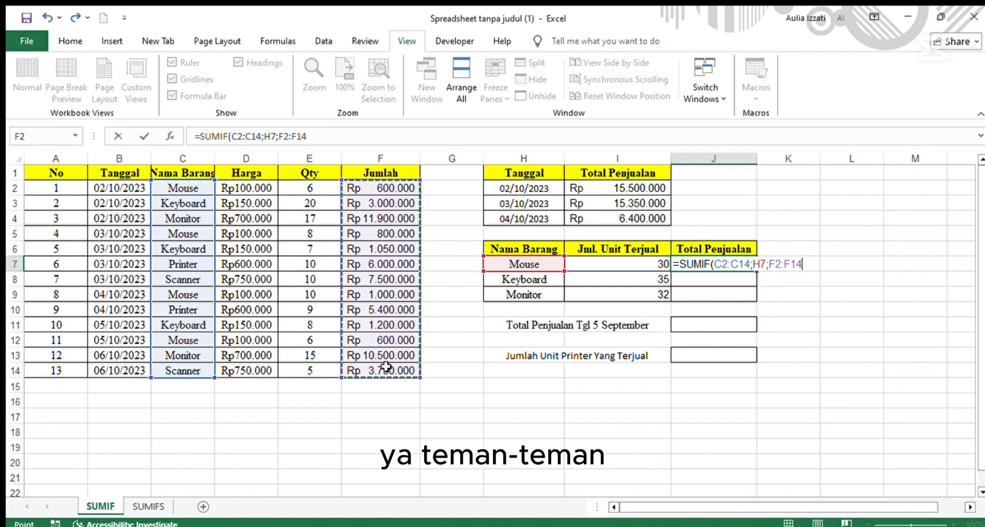
{"action": "key", "text": "Return"}
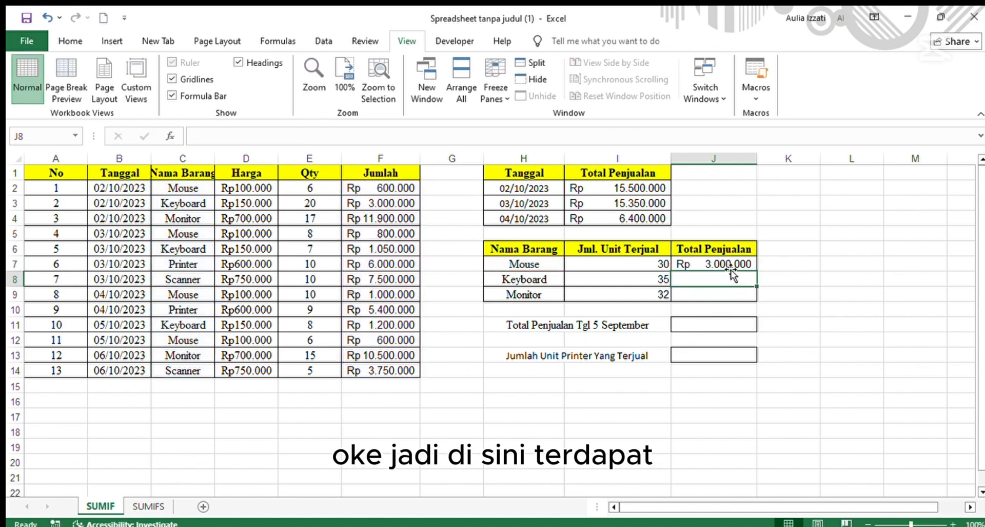
Fill the item sales total formula from J7 down to J9.
{"action": "left_click", "coordinate": [718, 263]}
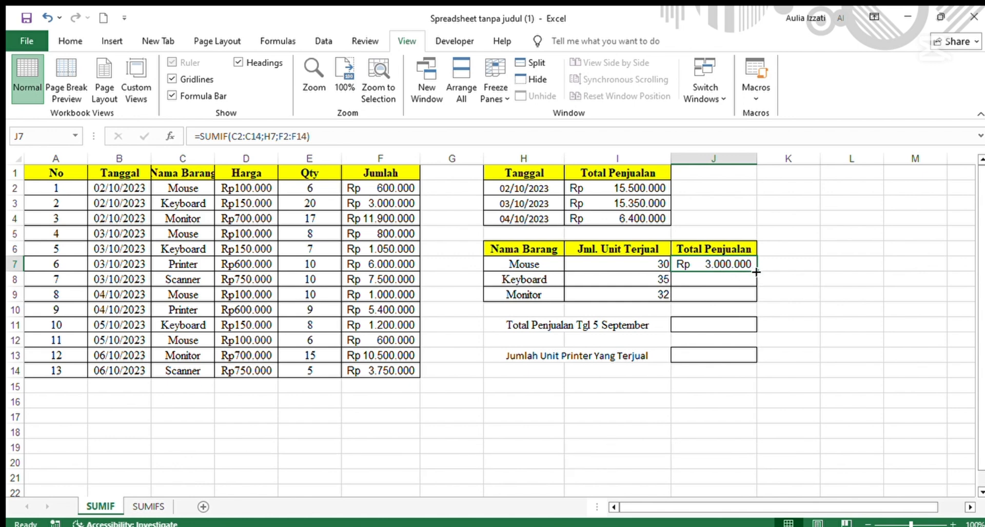
{"action": "left_click_drag", "start_coordinate": [756, 271], "coordinate": [751, 301]}
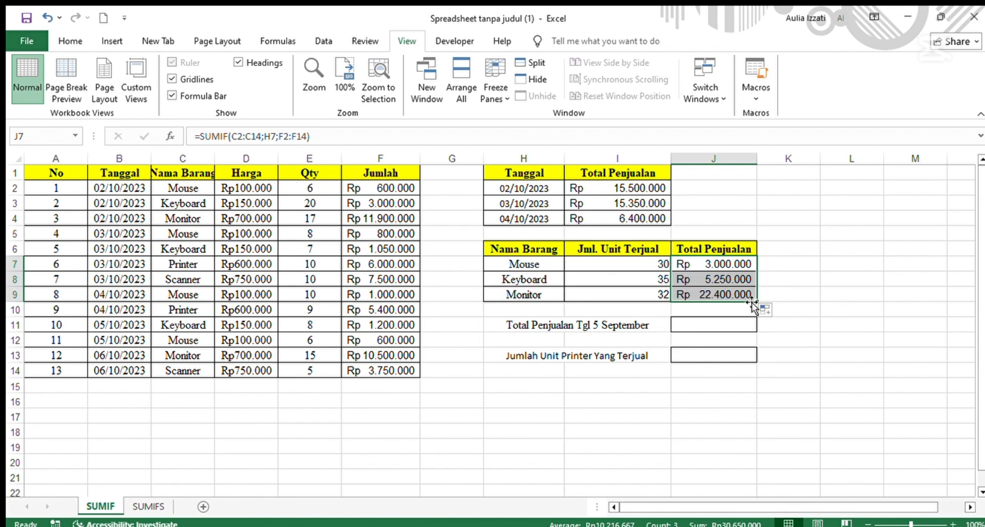
{"action": "left_click", "coordinate": [763, 272]}
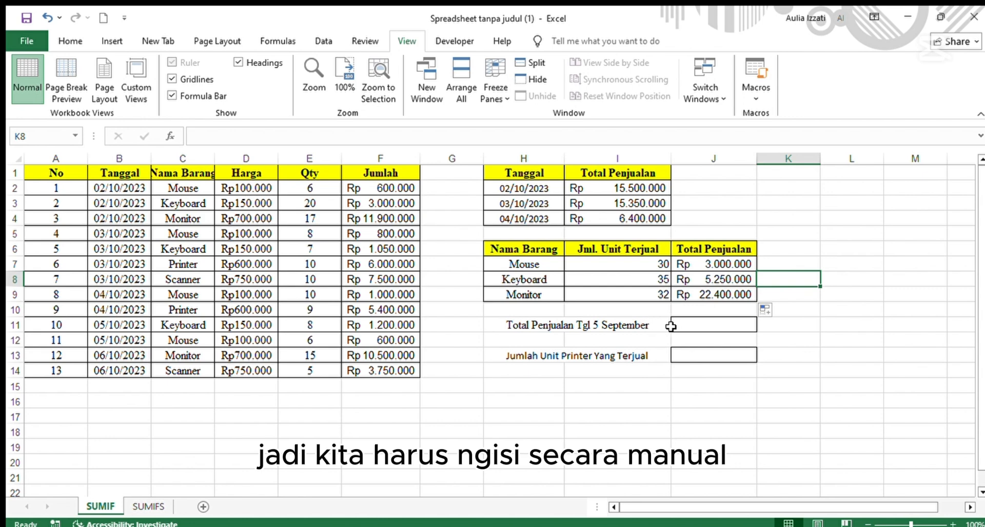
Enter =SUMIF(B2:B14;"05/10/2023";F2:F14) in J11 to total sales for that date, then highlight rows 11 and 12.
{"action": "left_click", "coordinate": [676, 325]}
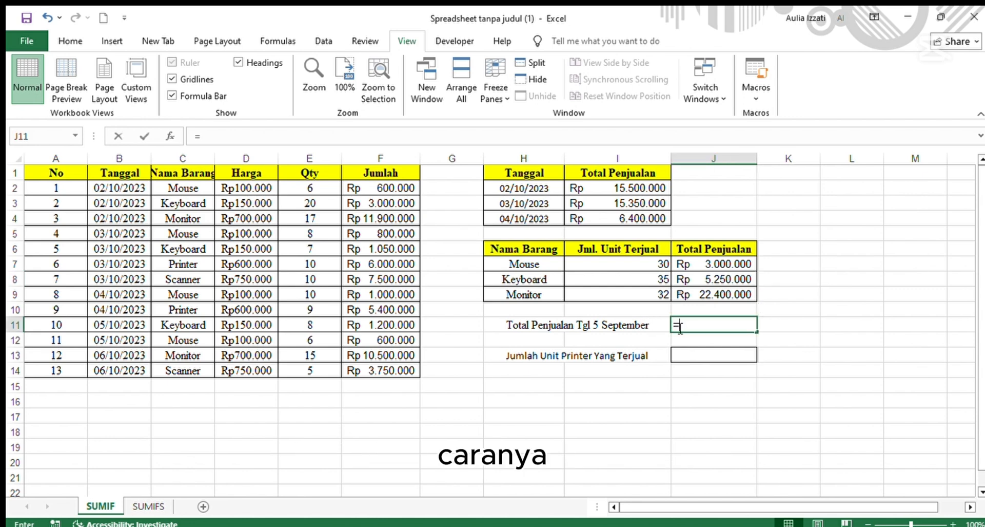
{"action": "type", "text": "=sumi"}
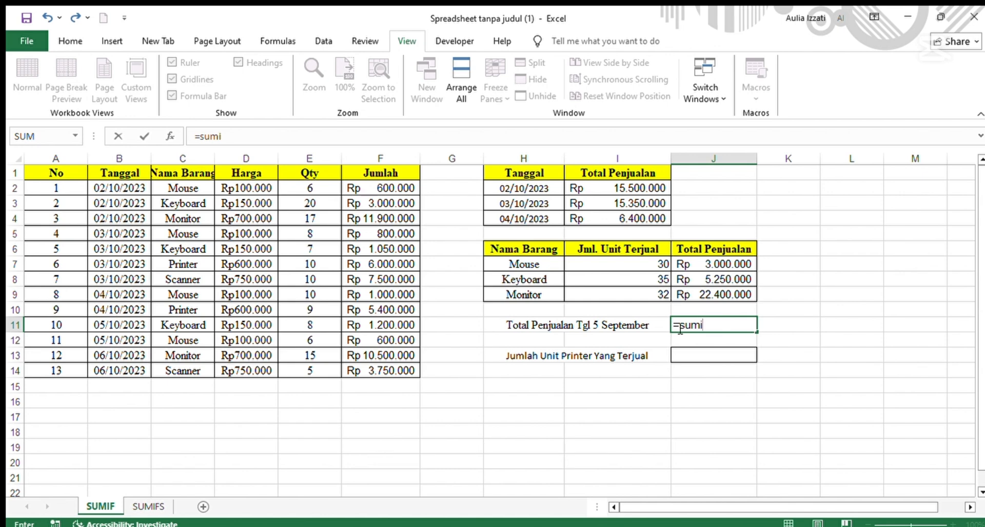
{"action": "key", "text": "Tab"}
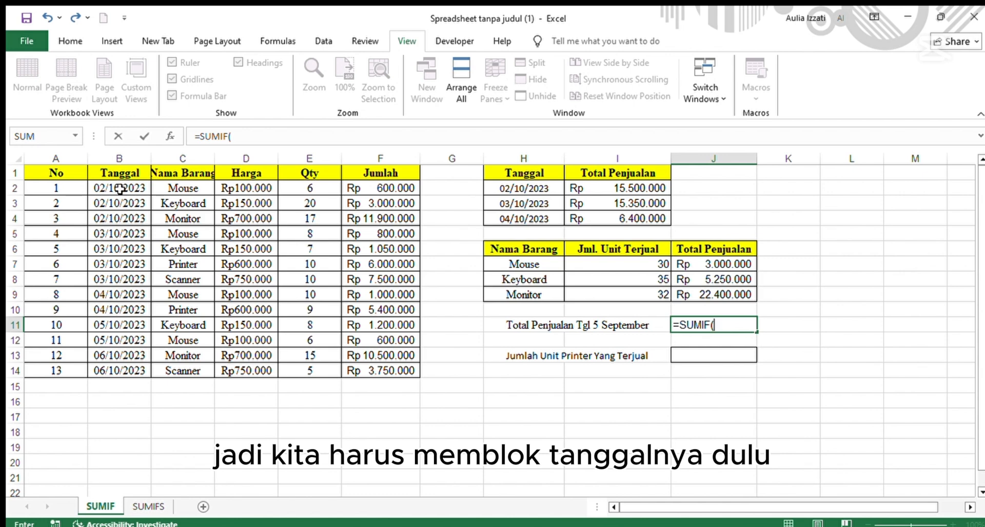
{"action": "left_click_drag", "start_coordinate": [120, 191], "coordinate": [121, 368]}
{"action": "type", "text": ";"}
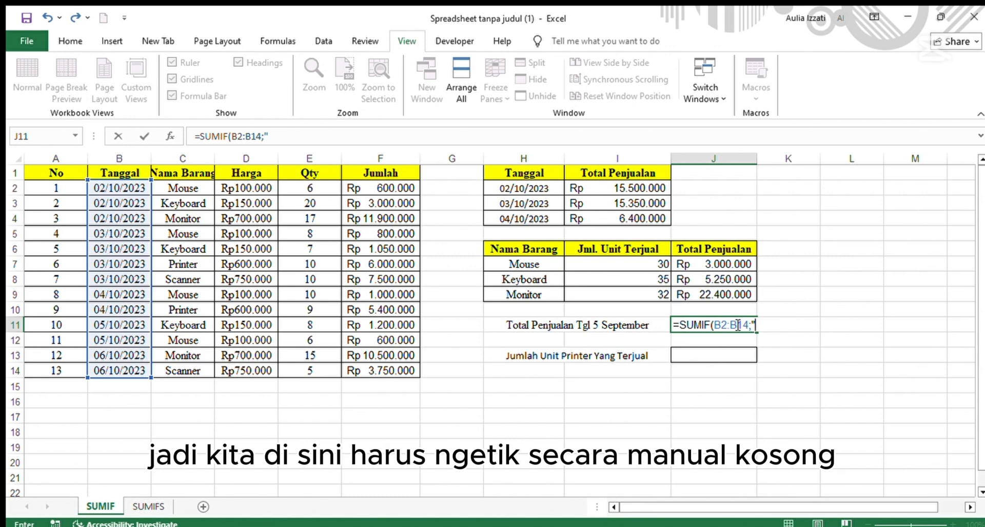
{"action": "type", "text": "5/10/2023\";"}
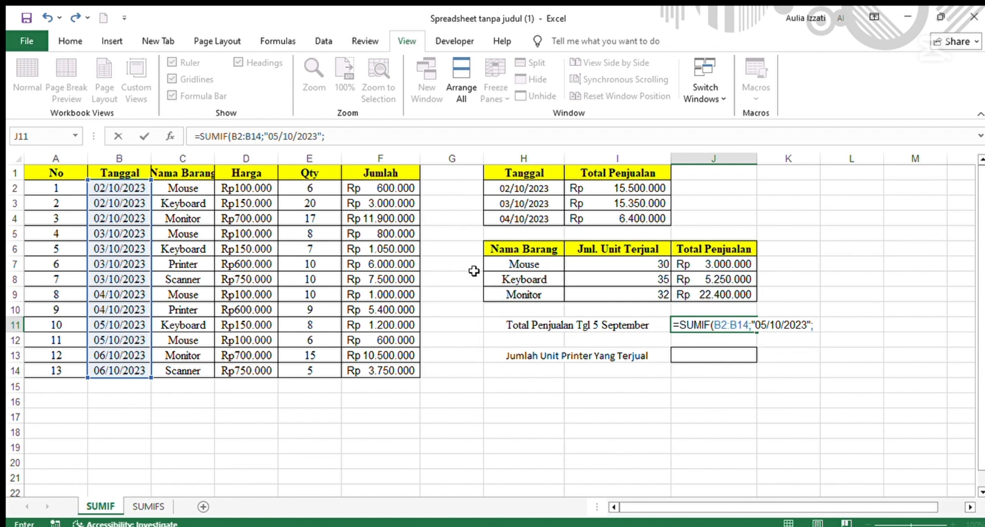
{"action": "left_click_drag", "start_coordinate": [375, 188], "coordinate": [391, 370]}
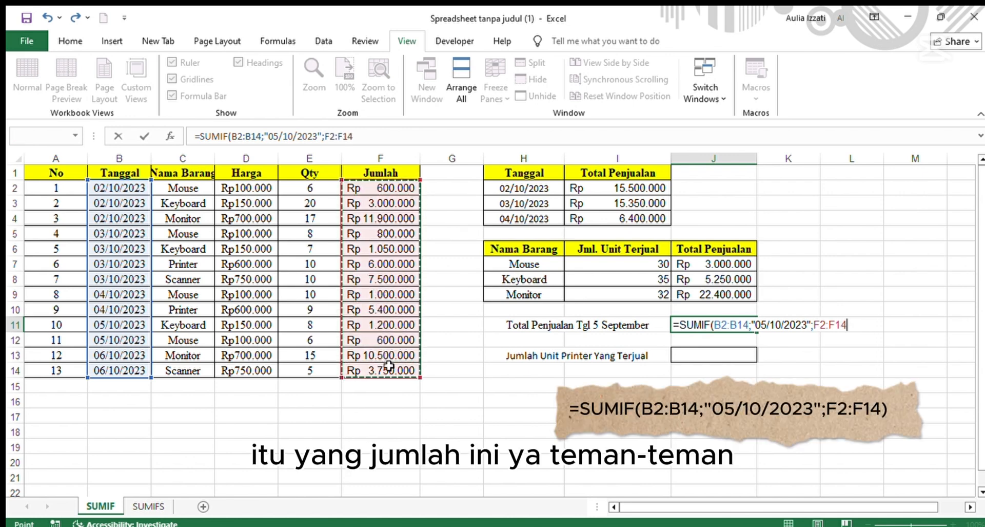
{"action": "key", "text": "Return"}
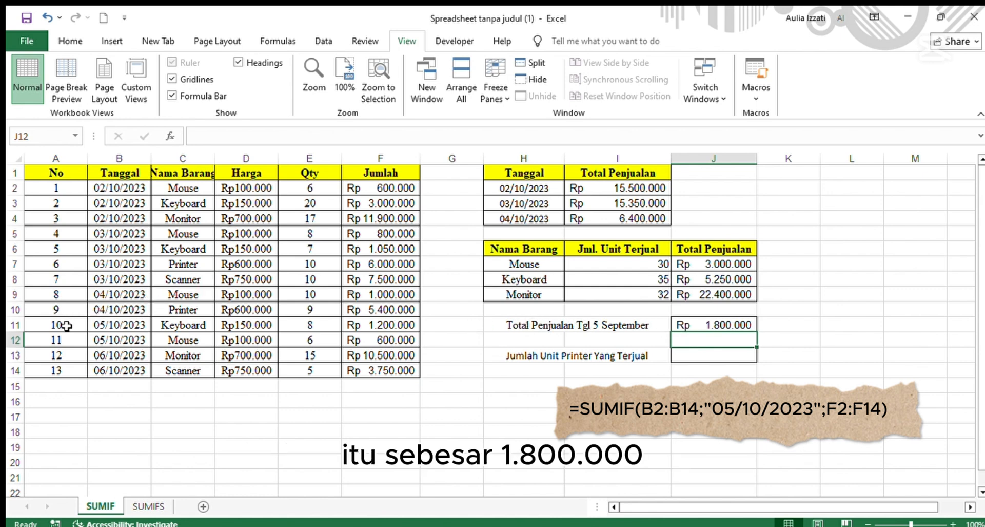
{"action": "left_click_drag", "start_coordinate": [66, 325], "coordinate": [381, 339]}
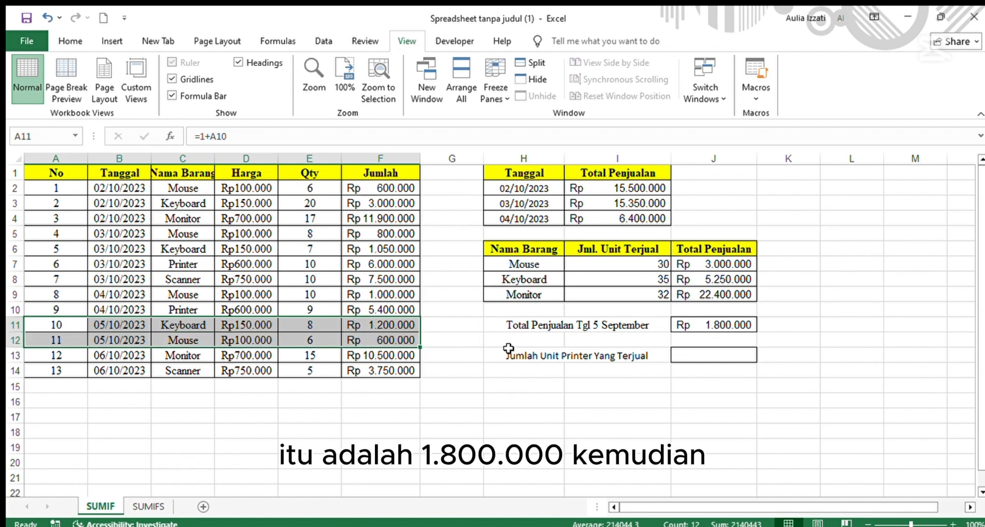
Enter =SUMIF(C2:C14;"Printer";E2:E14) in J13 to count the Printer units sold.
{"action": "left_click", "coordinate": [693, 354]}
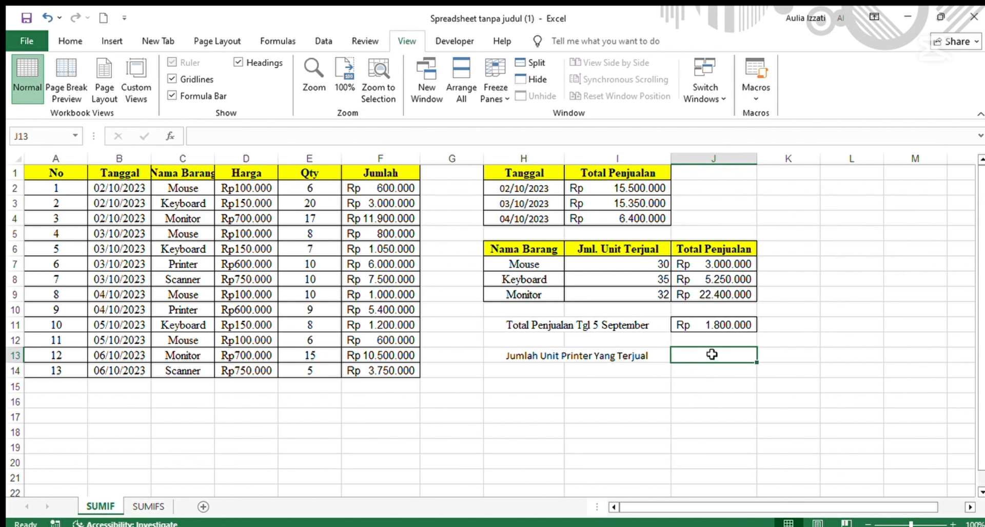
{"action": "type", "text": "=sum"}
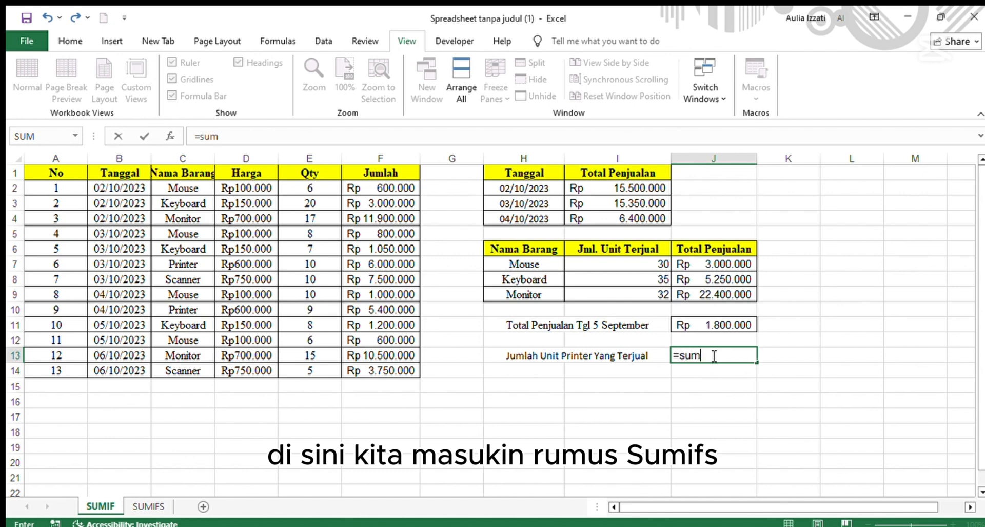
{"action": "type", "text": "if"}
{"action": "key", "text": "Tab"}
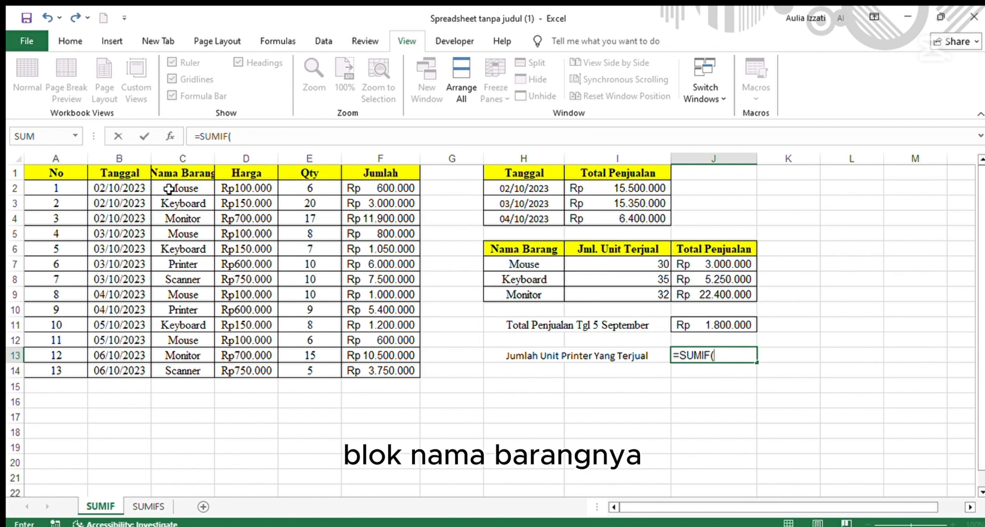
{"action": "left_click_drag", "start_coordinate": [176, 186], "coordinate": [186, 371]}
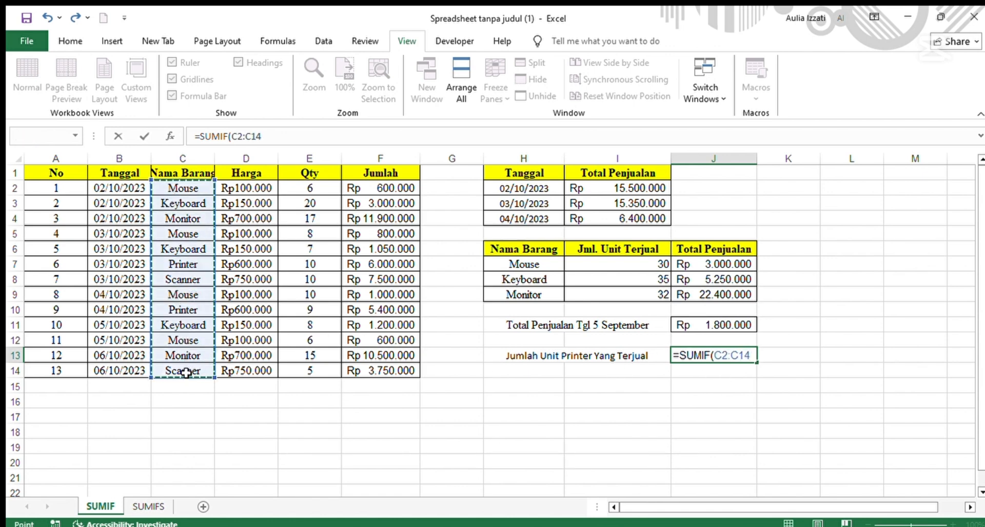
{"action": "type", "text": ";\"P"}
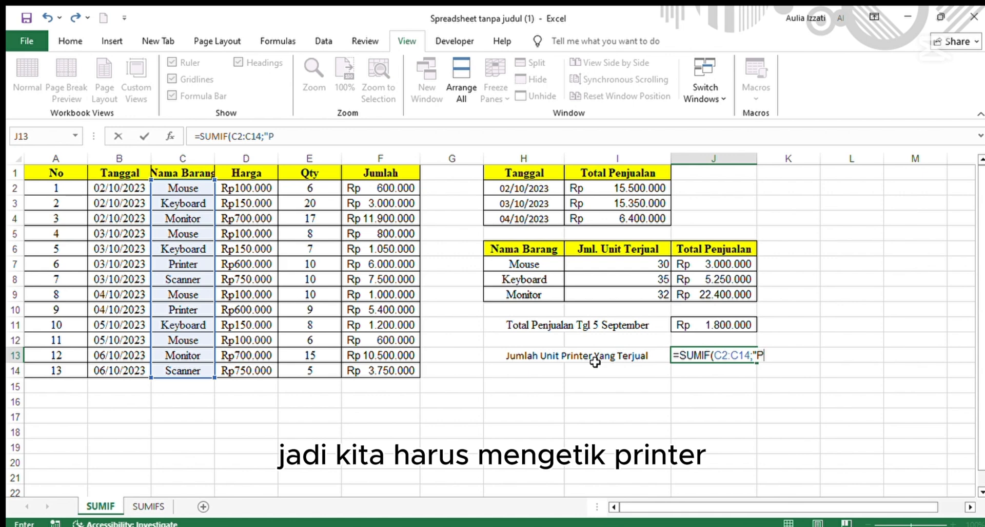
{"action": "type", "text": "ri"}
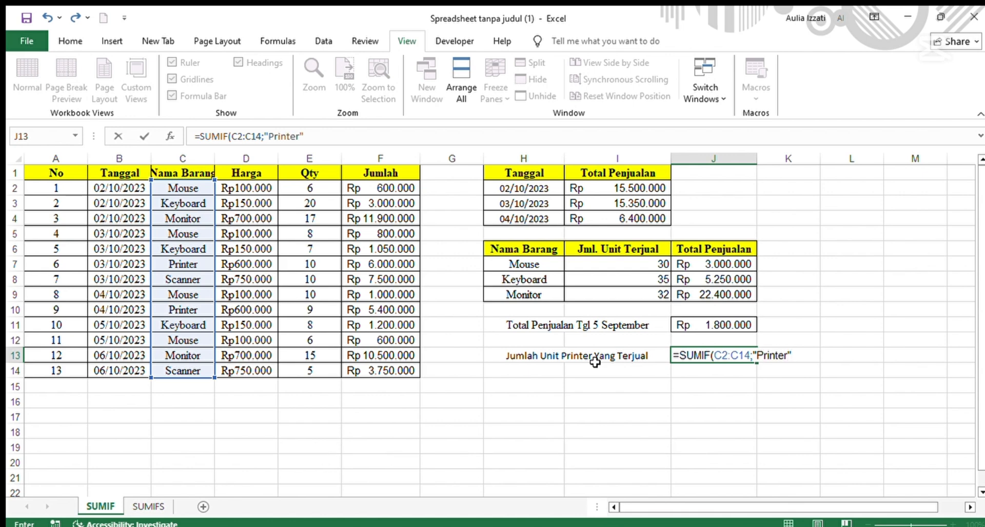
{"action": "type", "text": "nter\""}
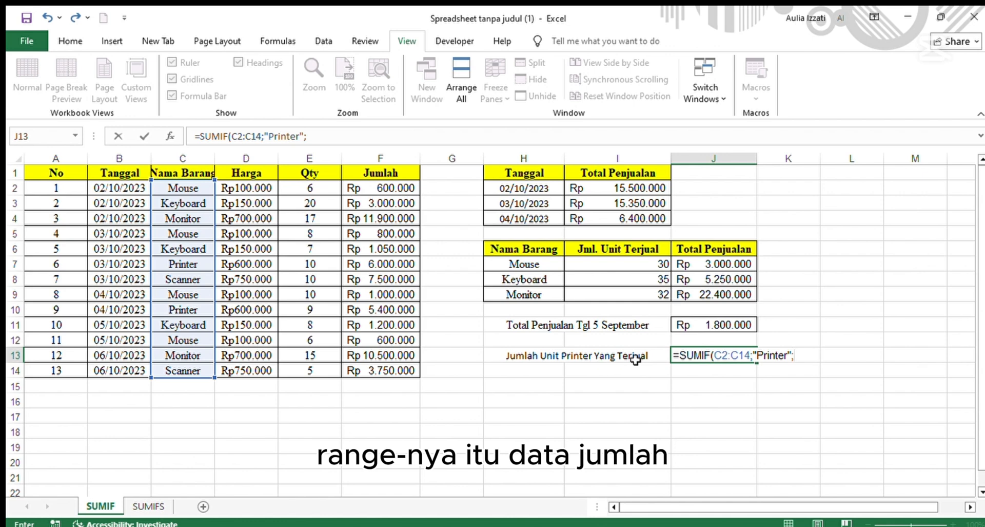
{"action": "type", "text": ";"}
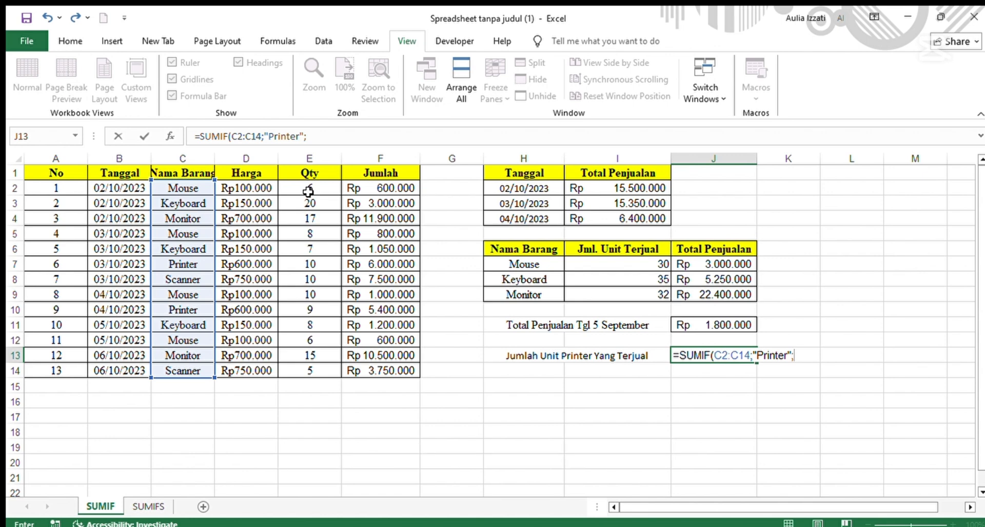
{"action": "left_click_drag", "start_coordinate": [308, 191], "coordinate": [311, 337]}
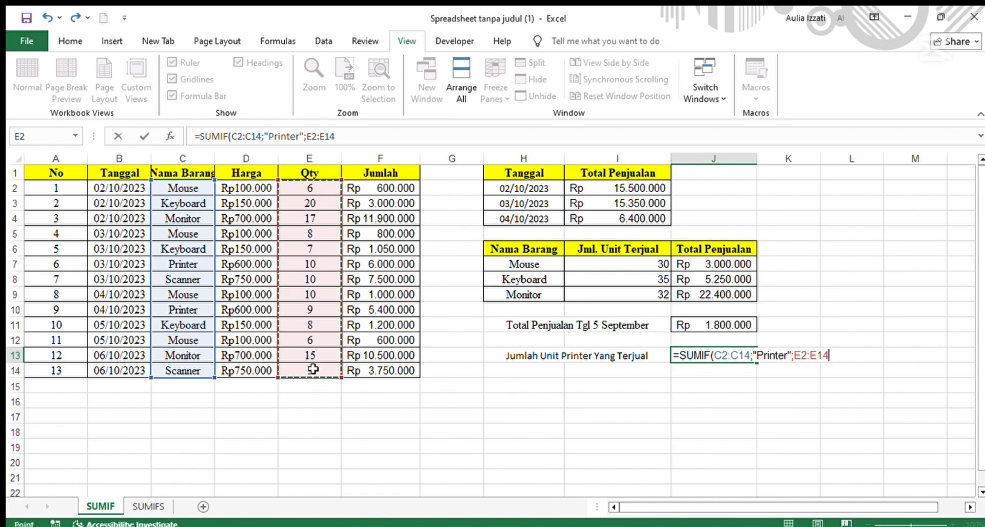
{"action": "key", "text": "Return"}
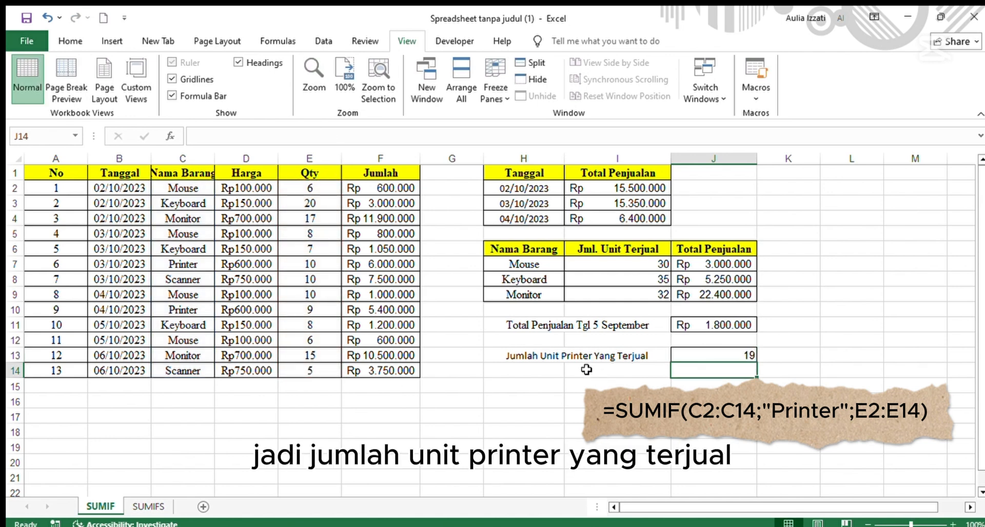
{"action": "left_click", "coordinate": [700, 355]}
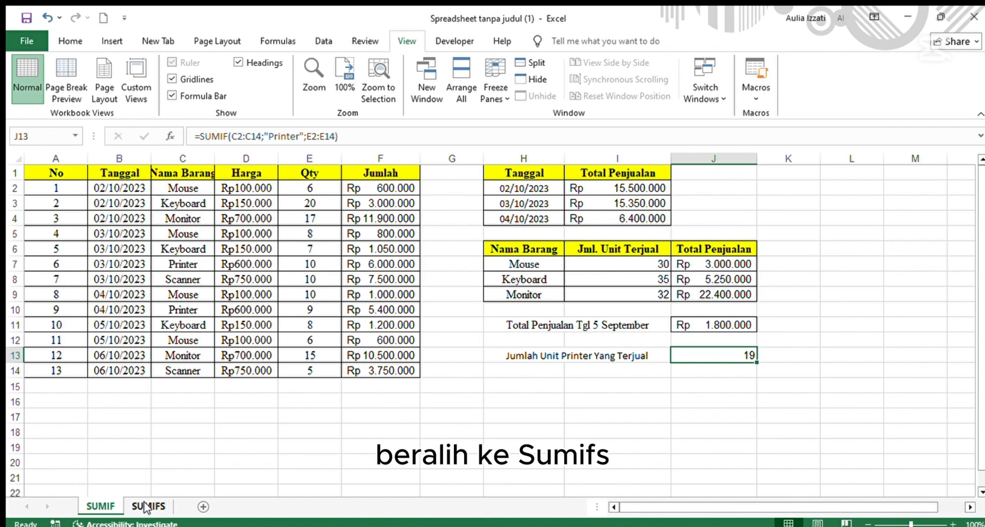
Switch to the SUMIFS sheet and copy the Tanggal dates from B2:B14 into H11.
{"action": "left_click", "coordinate": [147, 506]}
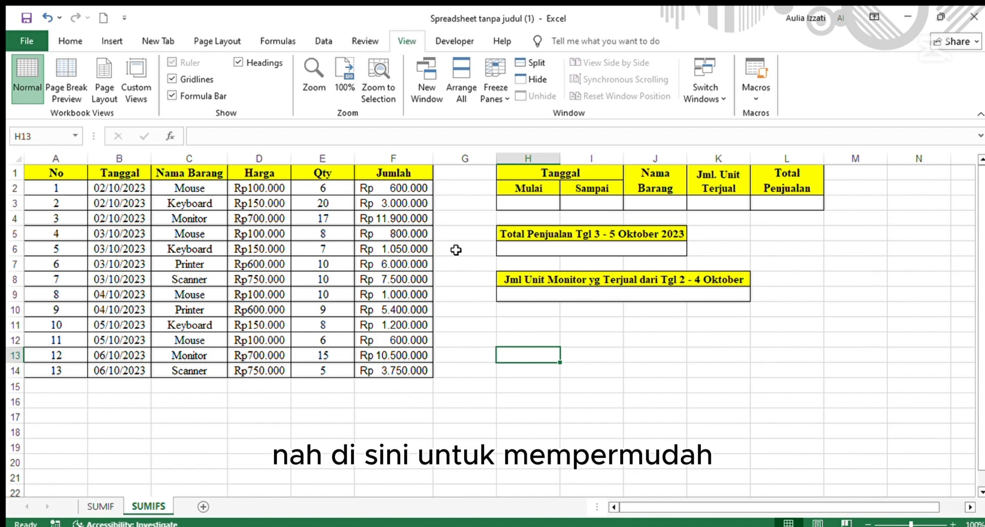
{"action": "left_click", "coordinate": [530, 323]}
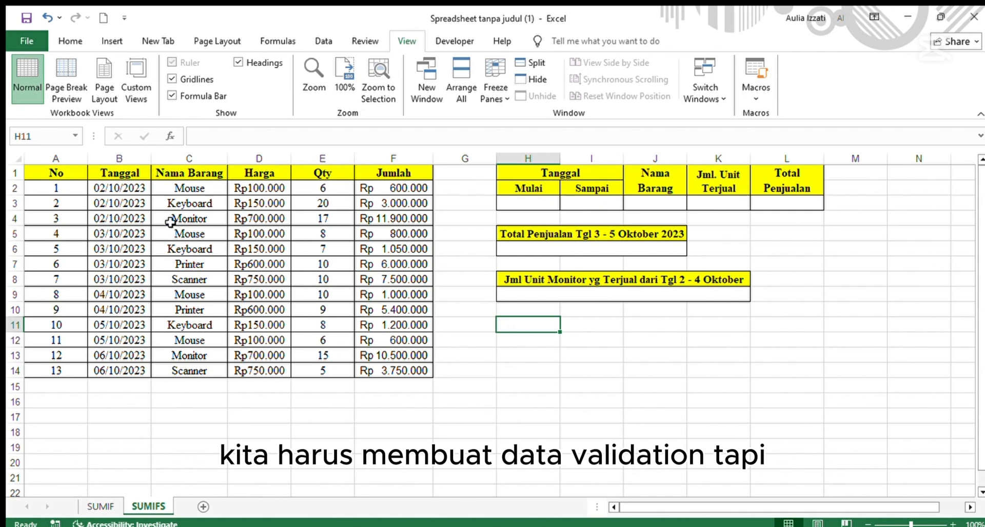
{"action": "left_click_drag", "start_coordinate": [119, 189], "coordinate": [120, 368]}
{"action": "key", "text": "ctrl+c"}
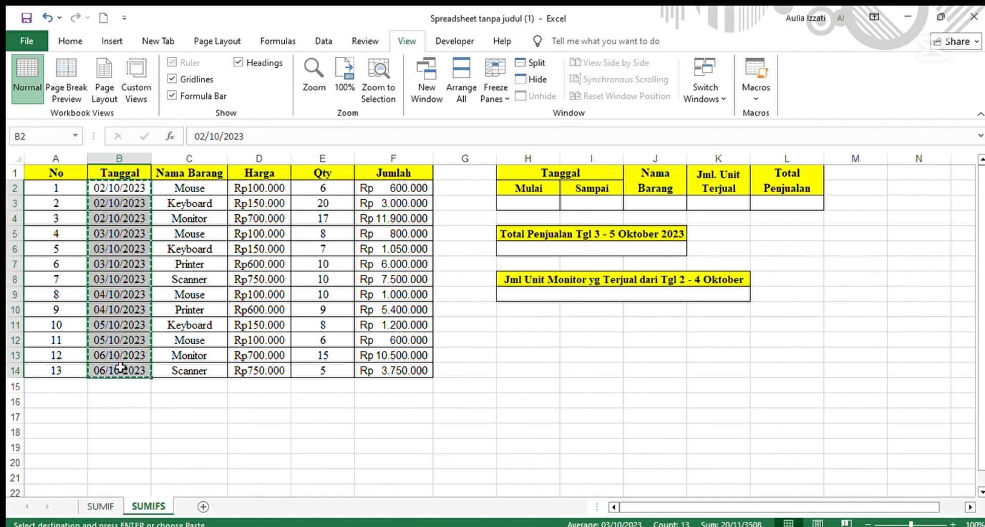
{"action": "left_click", "coordinate": [506, 331]}
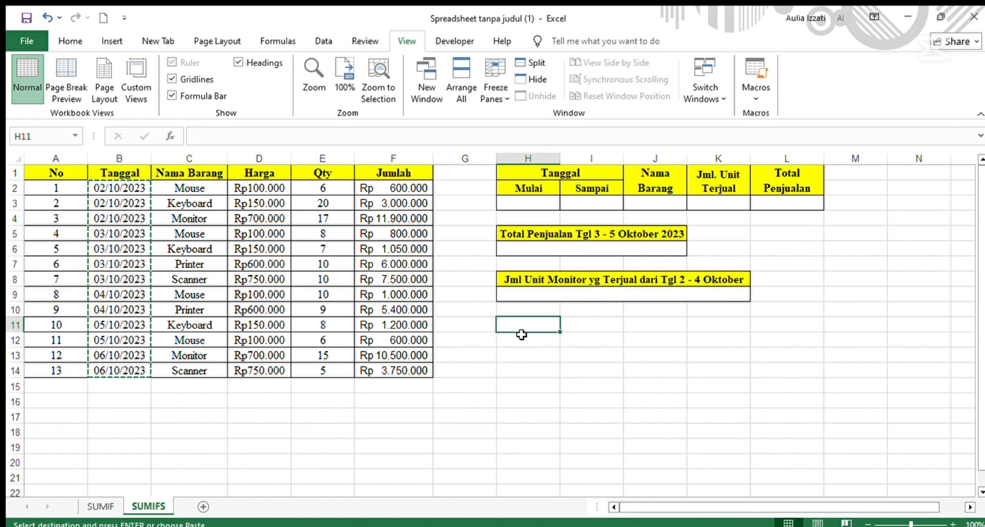
{"action": "key", "text": "ctrl+v"}
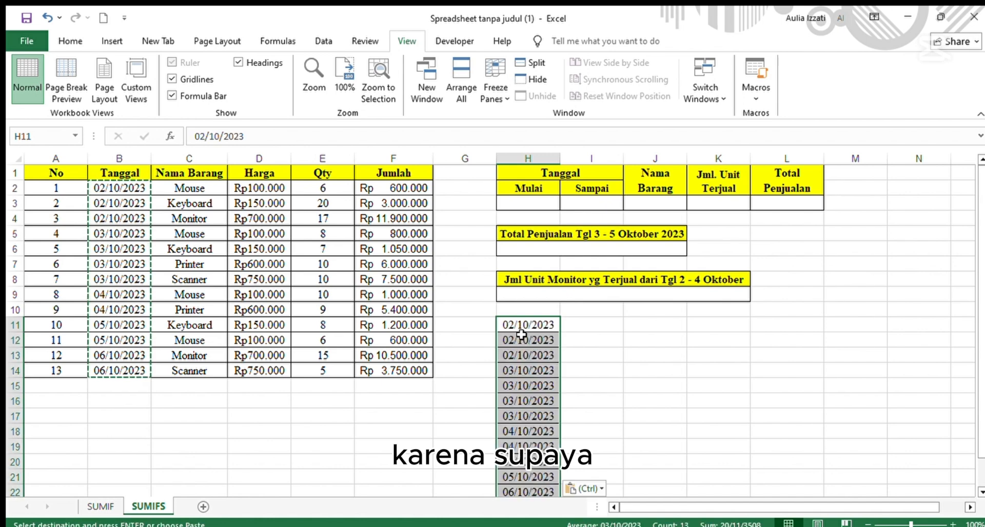
Scroll through the pasted date list to examine which dates repeat.
{"action": "scroll", "coordinate": [601, 349], "scroll_direction": "down", "scroll_amount": 1}
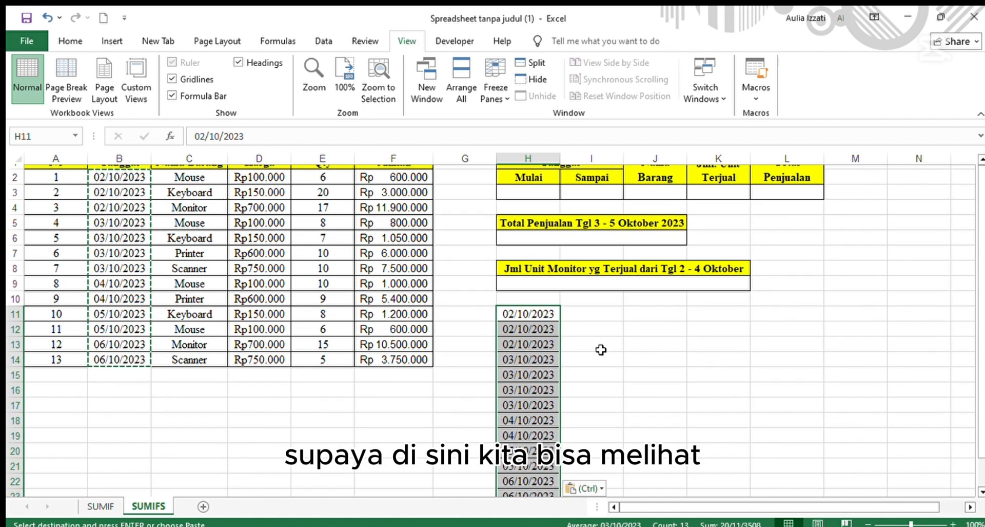
{"action": "scroll", "coordinate": [601, 349], "scroll_direction": "down", "scroll_amount": 1}
{"action": "scroll", "coordinate": [601, 350], "scroll_direction": "down", "scroll_amount": 1}
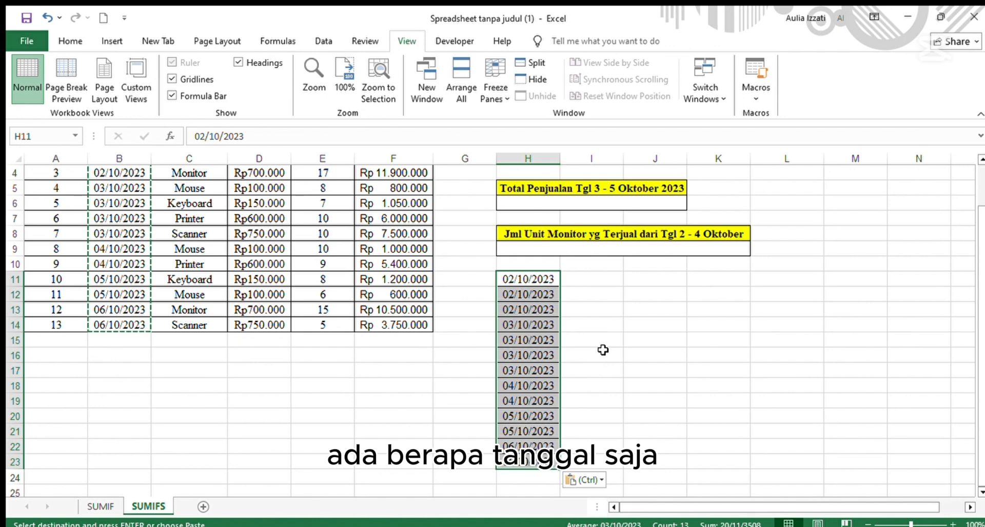
{"action": "scroll", "coordinate": [603, 349], "scroll_direction": "up", "scroll_amount": 3}
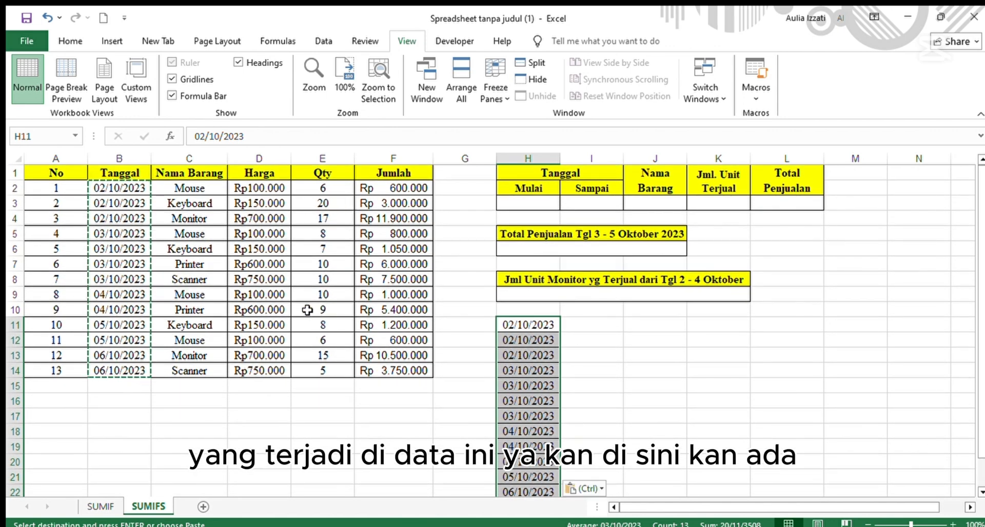
{"action": "scroll", "coordinate": [363, 307], "scroll_direction": "down", "scroll_amount": 1}
{"action": "scroll", "coordinate": [364, 307], "scroll_direction": "up", "scroll_amount": 1}
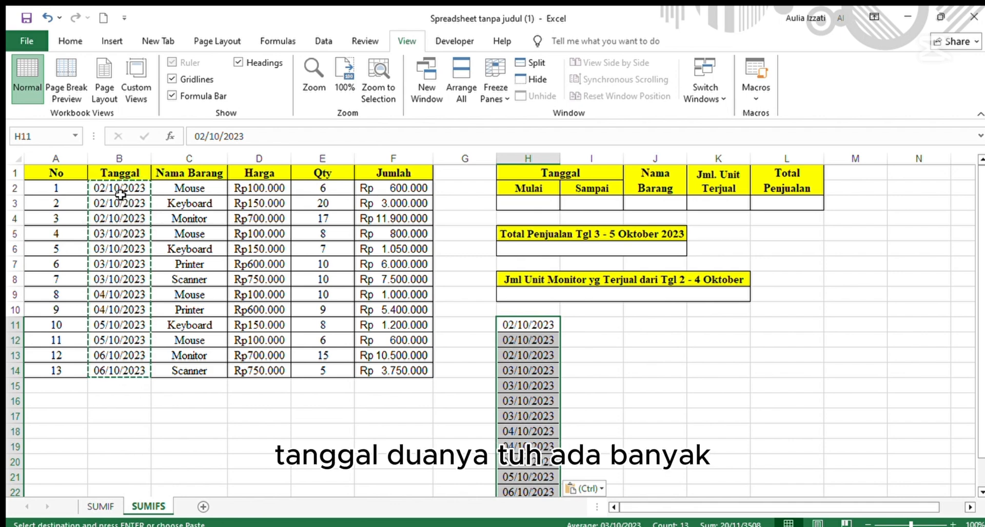
{"action": "scroll", "coordinate": [132, 247], "scroll_direction": "down", "scroll_amount": 1}
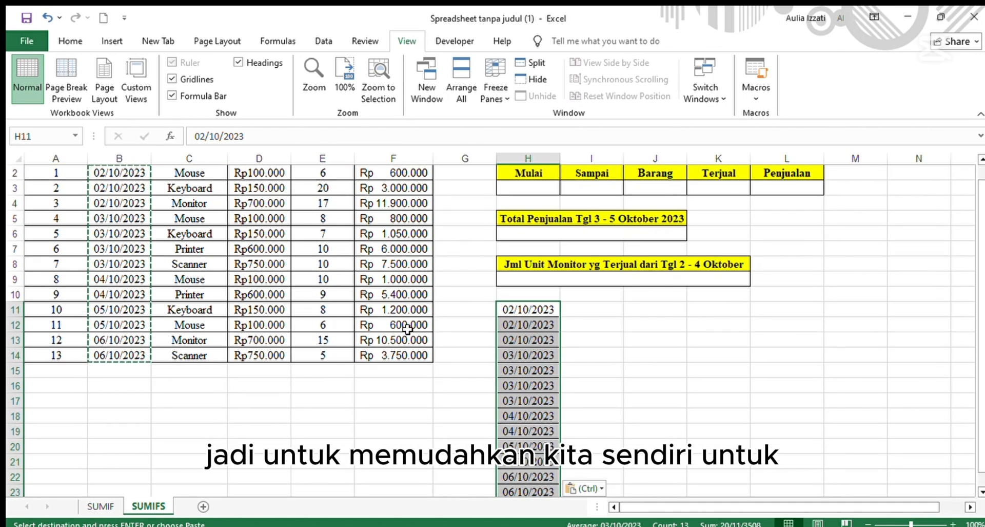
{"action": "scroll", "coordinate": [408, 329], "scroll_direction": "up", "scroll_amount": 1}
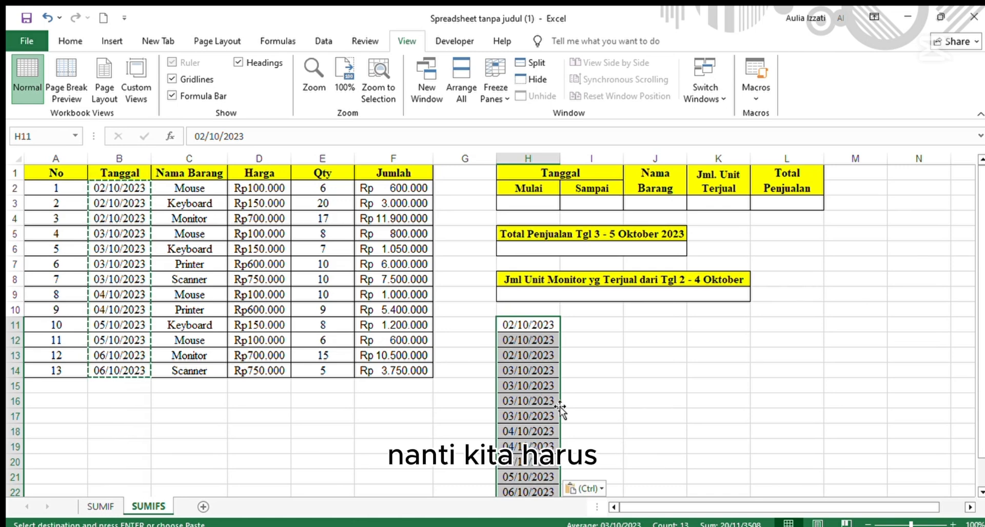
{"action": "scroll", "coordinate": [561, 409], "scroll_direction": "down", "scroll_amount": 1}
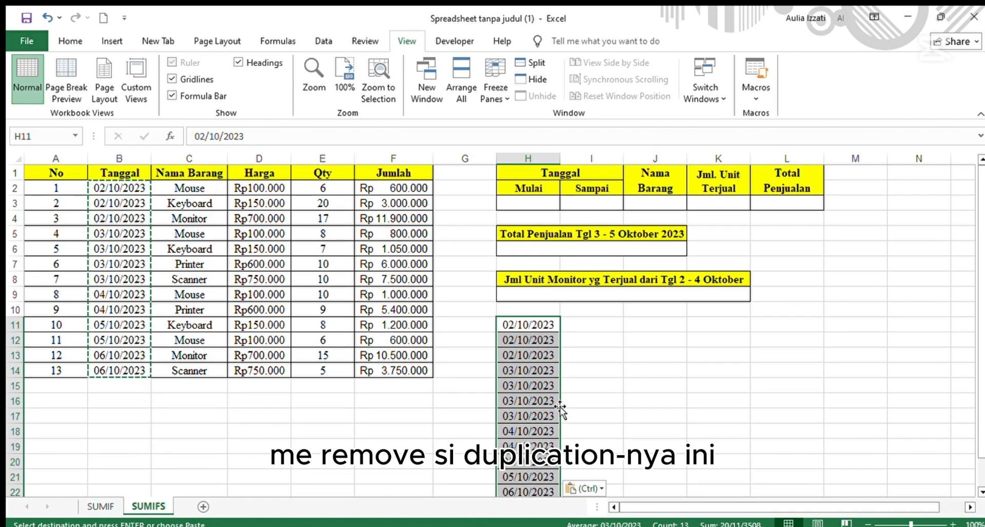
{"action": "scroll", "coordinate": [549, 406], "scroll_direction": "down", "scroll_amount": 2}
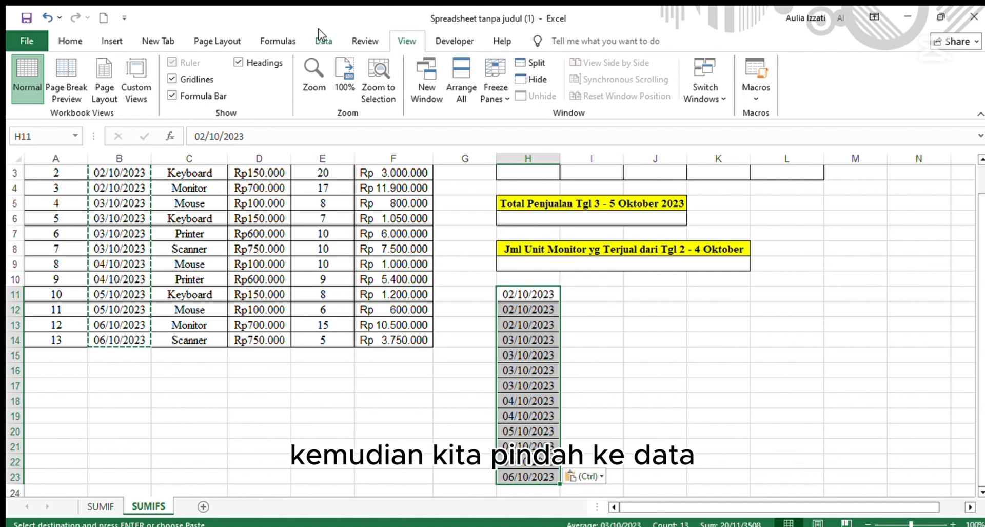
Remove duplicate dates from the pasted list in column H.
{"action": "left_click", "coordinate": [323, 41]}
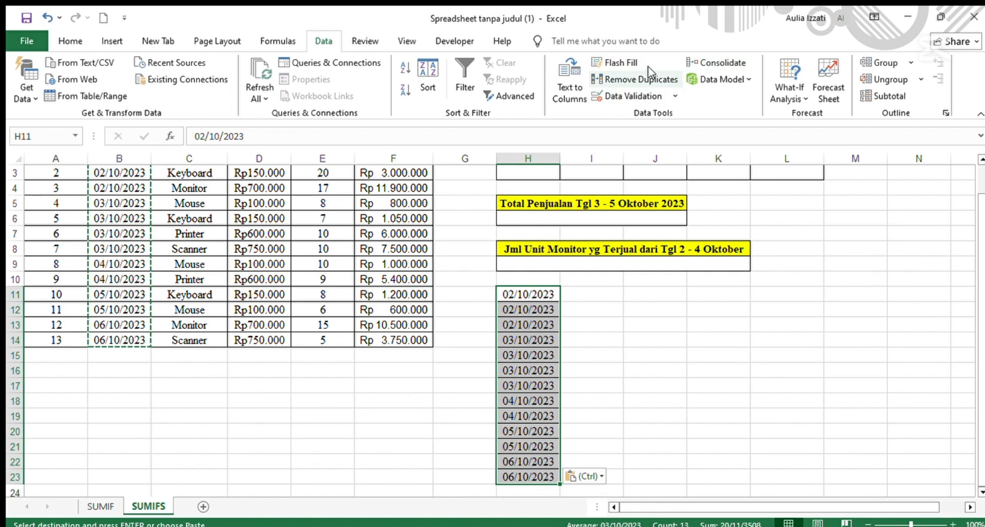
{"action": "left_click", "coordinate": [636, 79]}
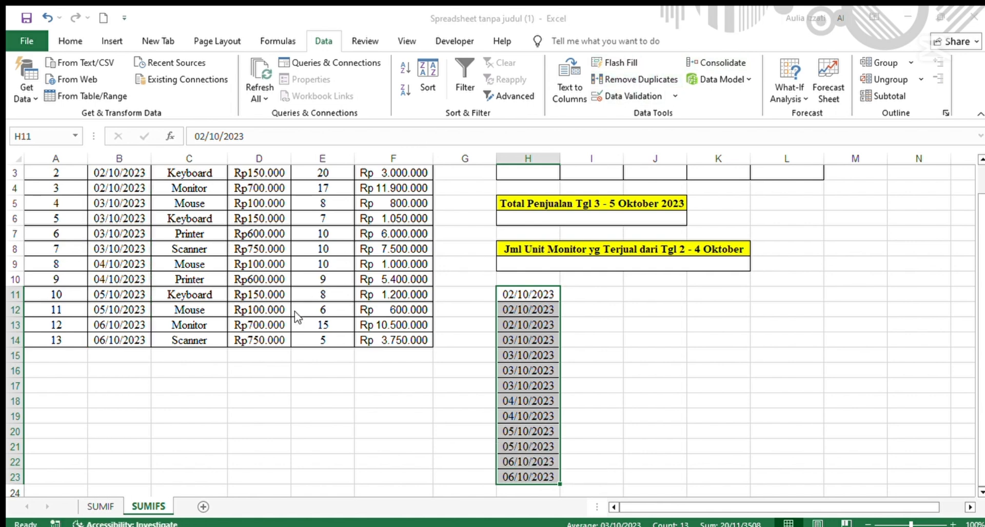
{"action": "left_click", "coordinate": [448, 403]}
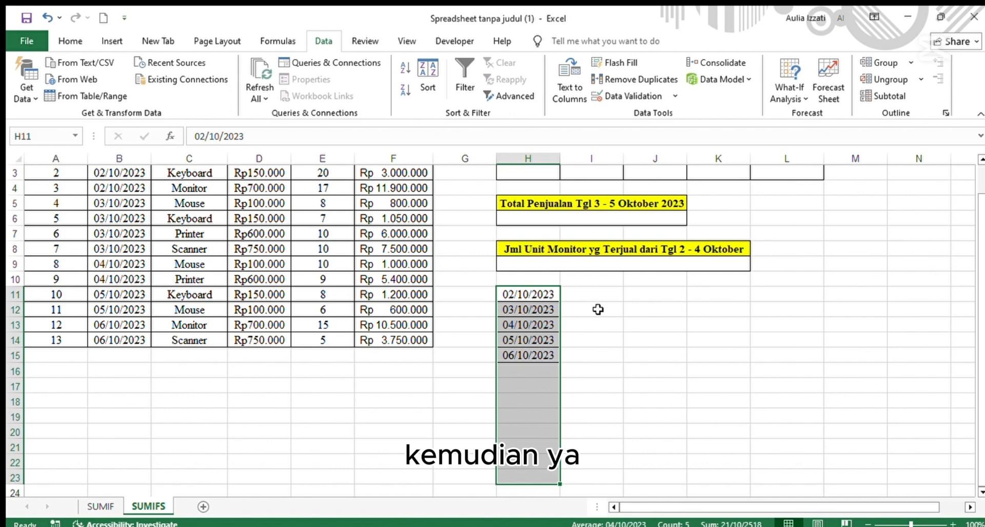
{"action": "left_click", "coordinate": [589, 325]}
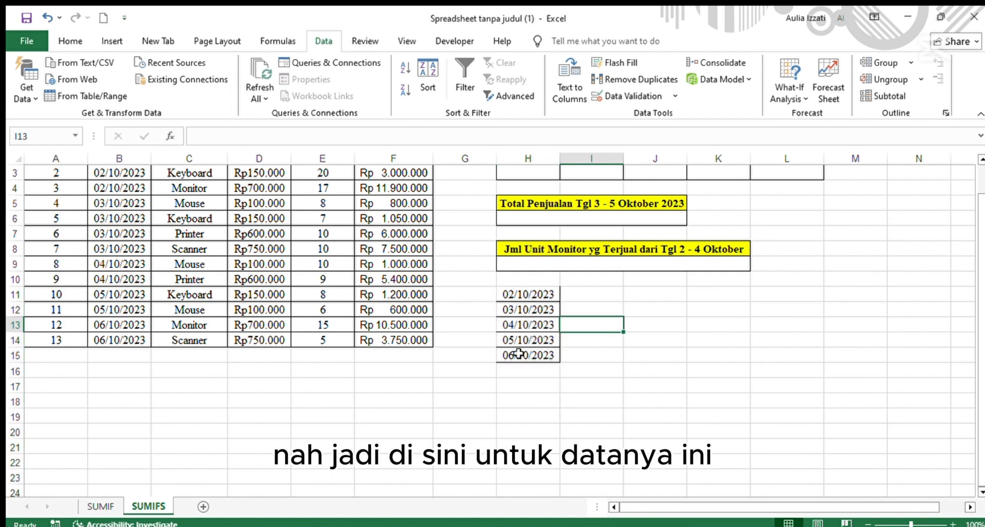
{"action": "scroll", "coordinate": [519, 354], "scroll_direction": "up", "scroll_amount": 1}
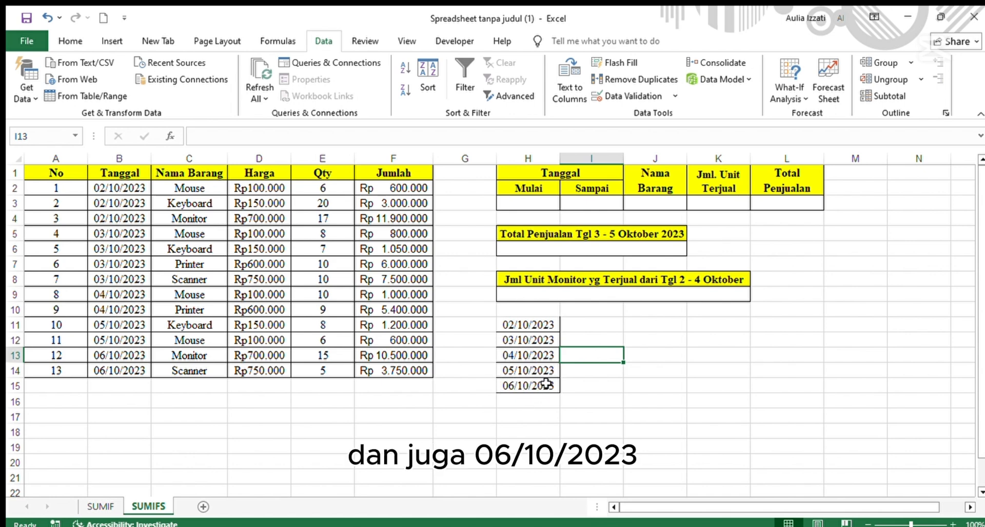
Copy the Nama Barang items from C2:C14 into I11.
{"action": "left_click", "coordinate": [580, 324]}
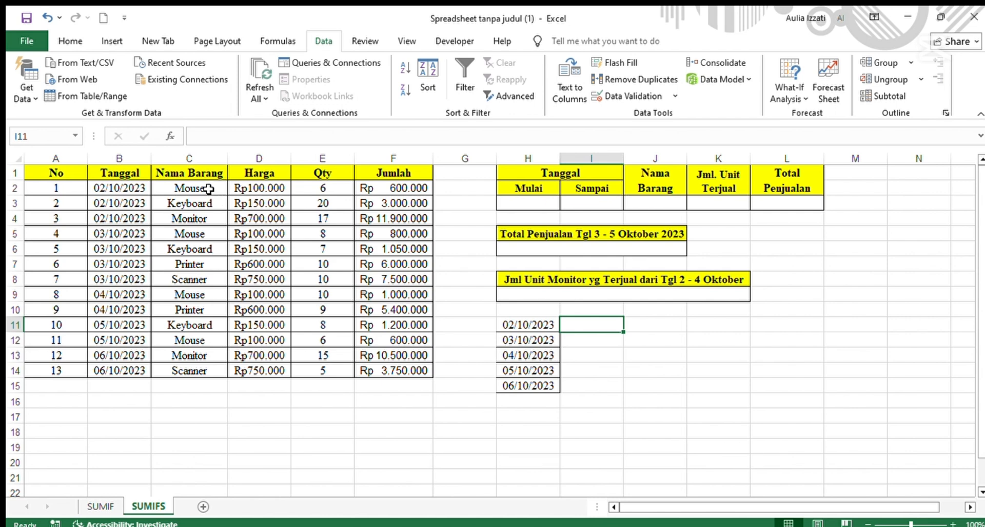
{"action": "left_click_drag", "start_coordinate": [208, 188], "coordinate": [205, 369]}
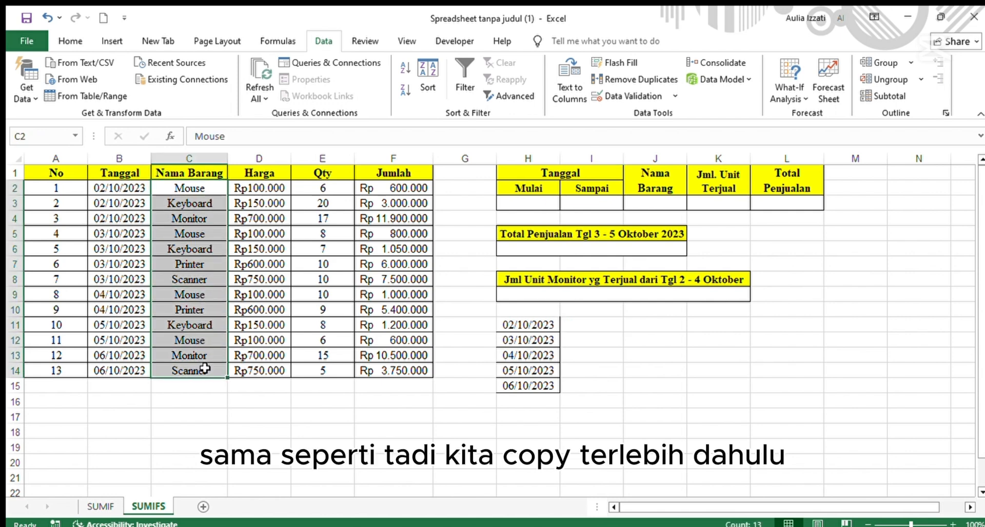
{"action": "key", "text": "ctrl+c"}
{"action": "left_click", "coordinate": [585, 326]}
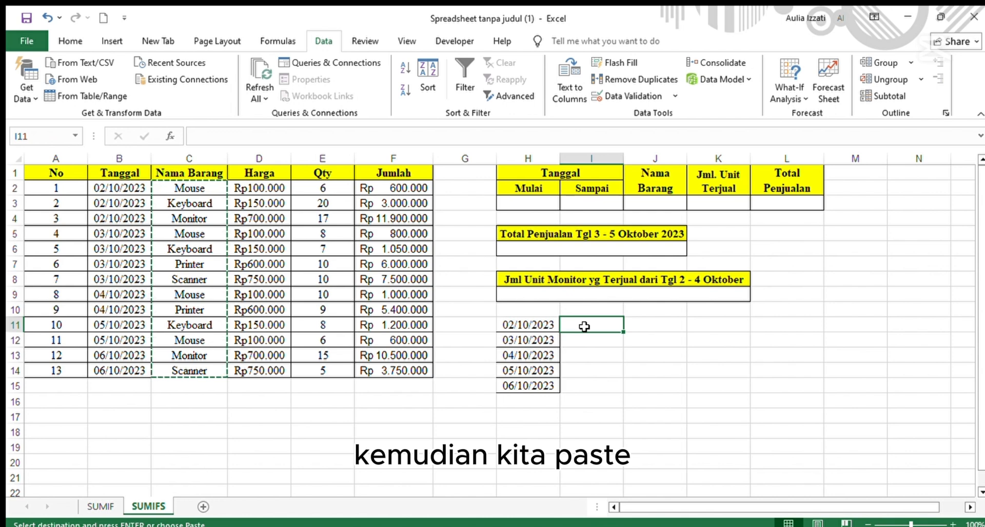
{"action": "key", "text": "ctrl+v"}
{"action": "scroll", "coordinate": [592, 363], "scroll_direction": "down", "scroll_amount": 1}
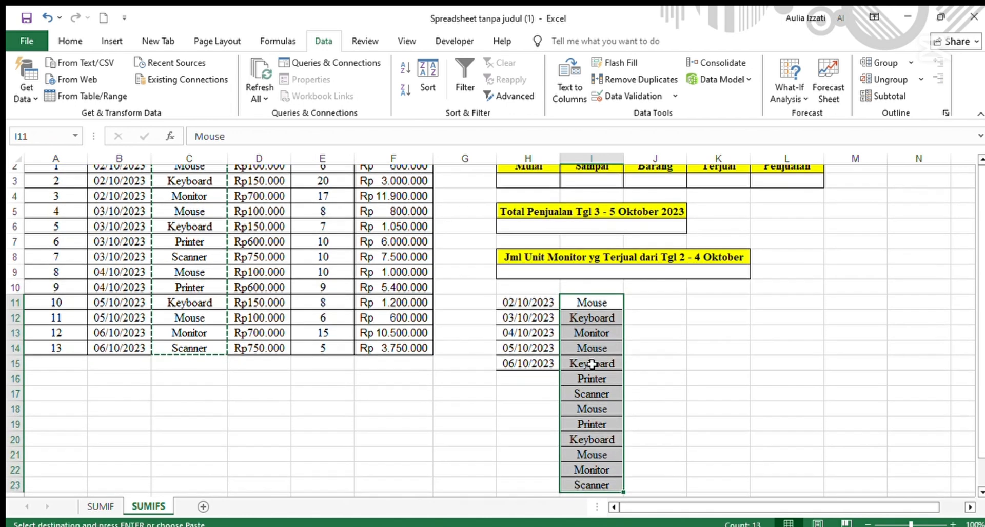
{"action": "scroll", "coordinate": [592, 364], "scroll_direction": "up", "scroll_amount": 1}
Remove duplicate item names from the pasted list in column I.
{"action": "left_click", "coordinate": [634, 79]}
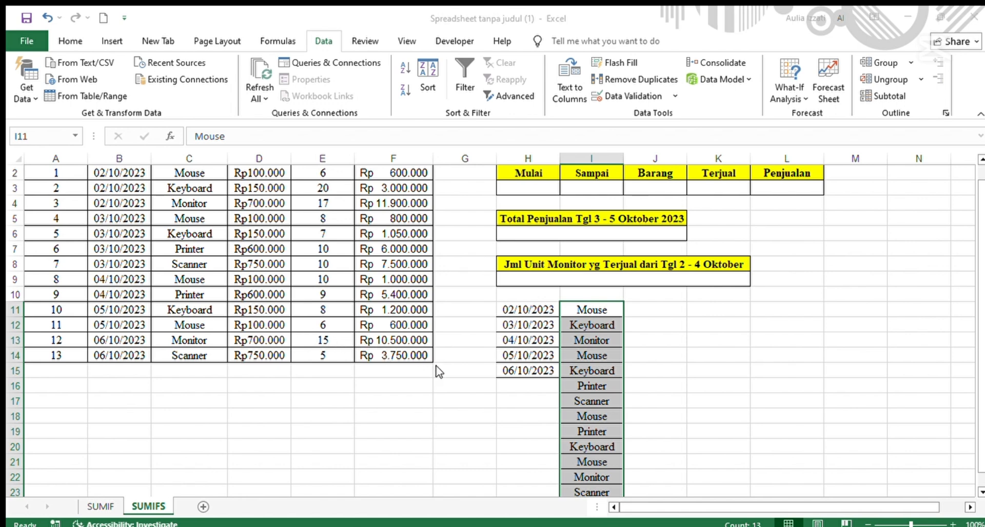
{"action": "left_click", "coordinate": [453, 398]}
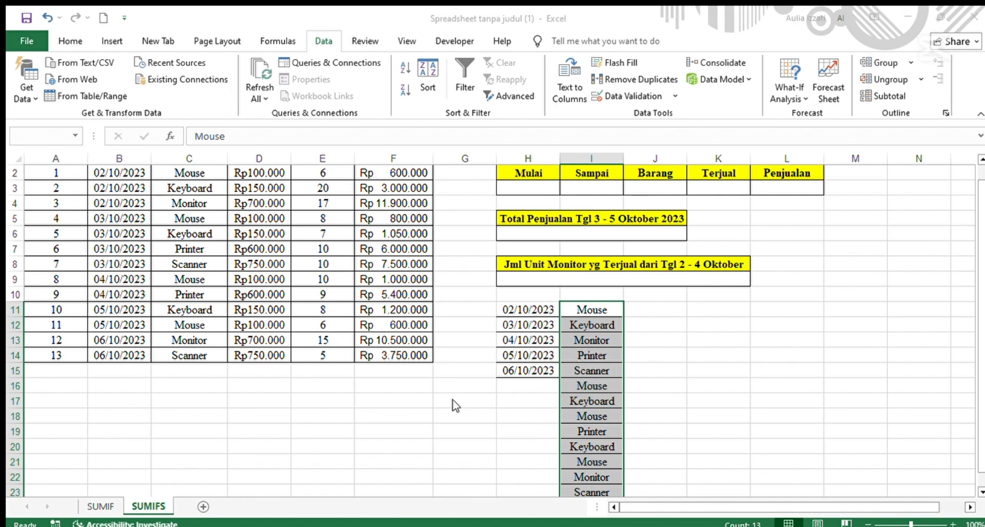
{"action": "left_click", "coordinate": [593, 309]}
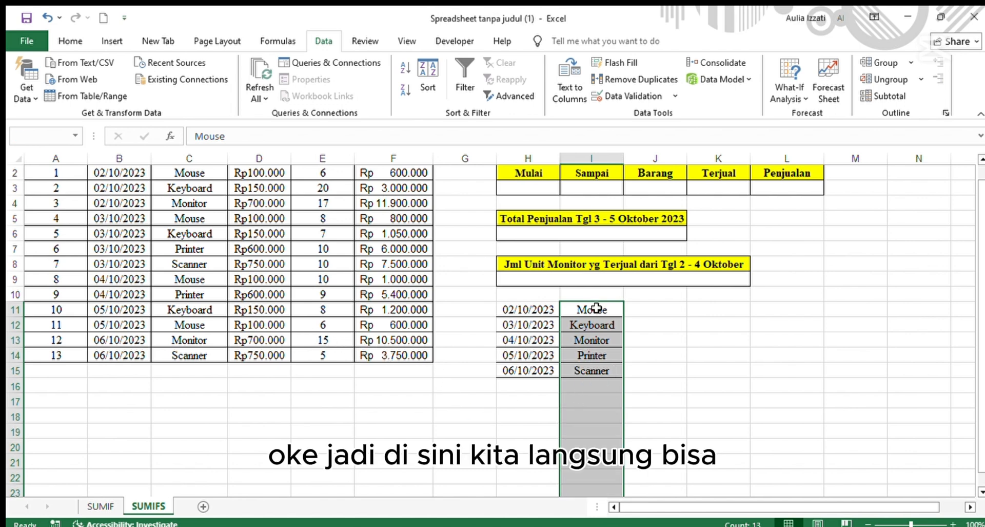
{"action": "left_click", "coordinate": [616, 385]}
{"action": "scroll", "coordinate": [615, 380], "scroll_direction": "up", "scroll_amount": 1}
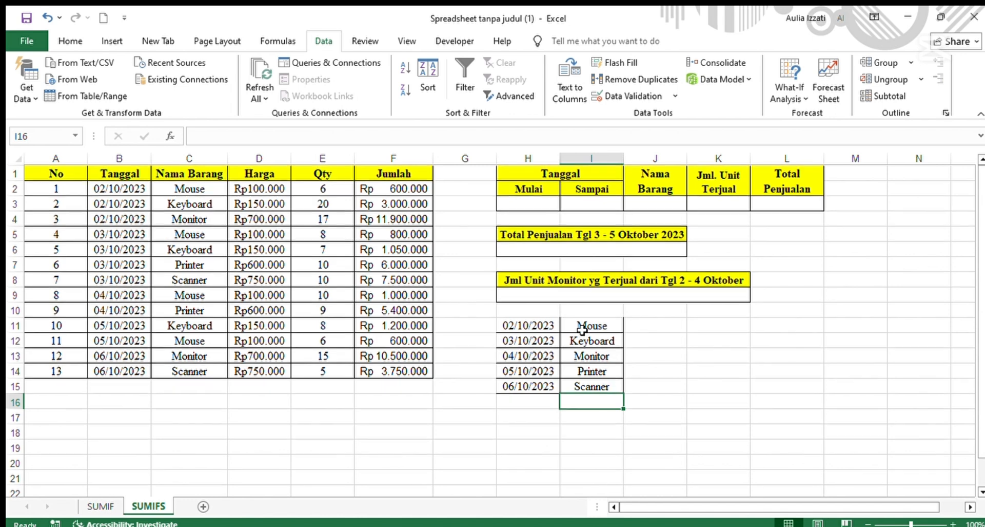
Add a data validation dropdown list to H3 using the unique dates in H11:H15 as source.
{"action": "left_click", "coordinate": [535, 203]}
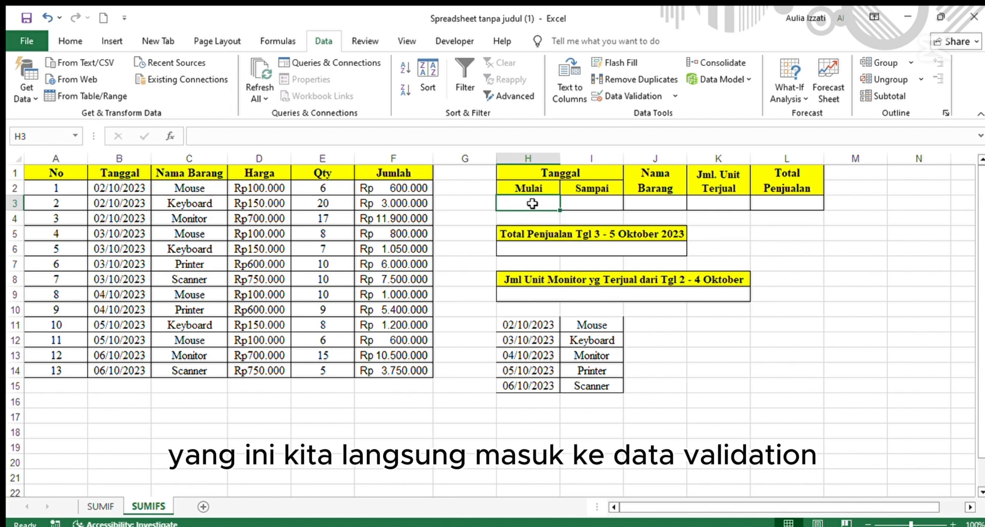
{"action": "left_click", "coordinate": [627, 96]}
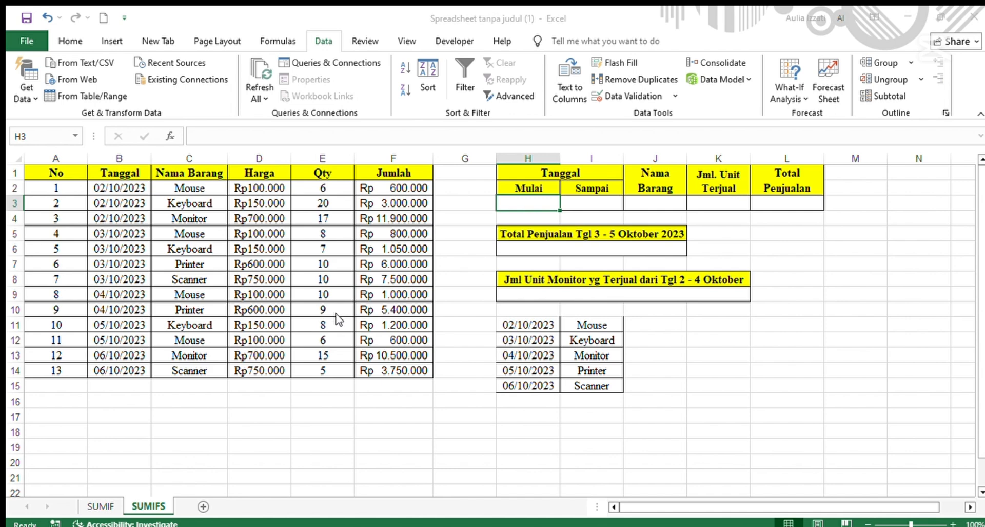
{"action": "left_click", "coordinate": [363, 340]}
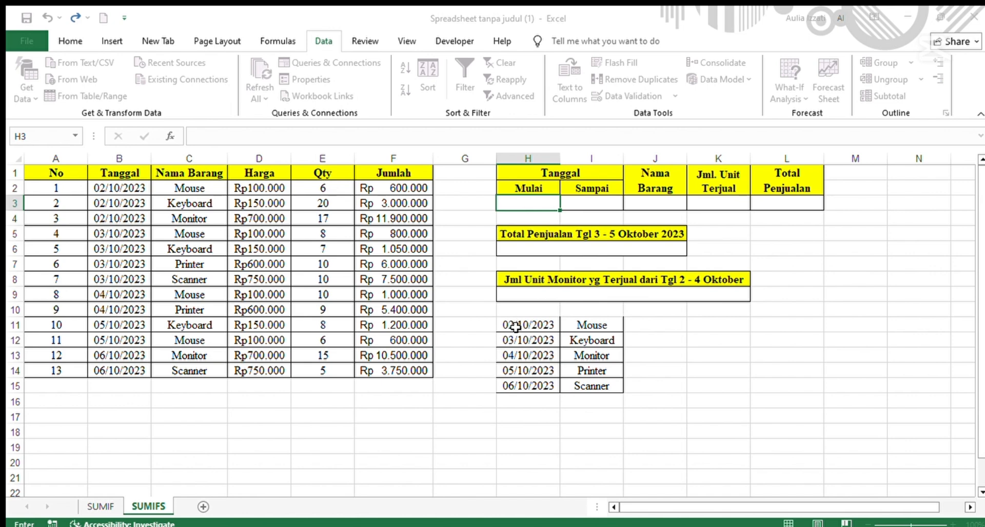
{"action": "left_click_drag", "start_coordinate": [518, 323], "coordinate": [529, 384]}
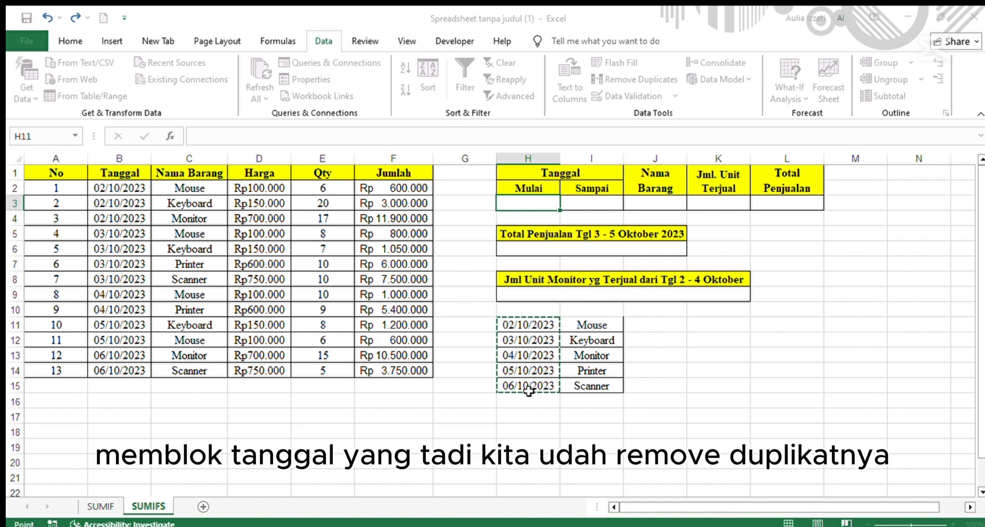
{"action": "key", "text": "Return"}
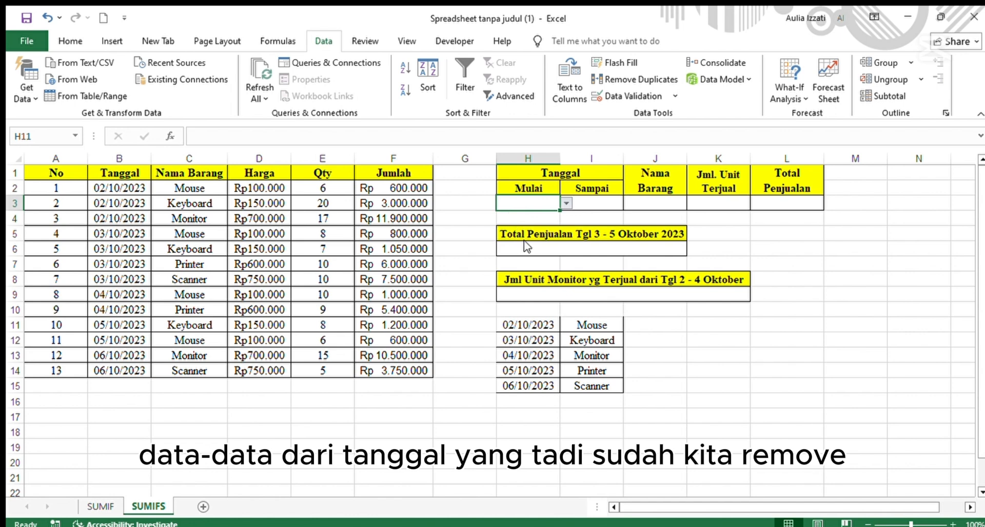
Fill the date dropdown from H3 across to I3 for the Sampai date.
{"action": "left_click", "coordinate": [592, 203]}
{"action": "left_click", "coordinate": [532, 201]}
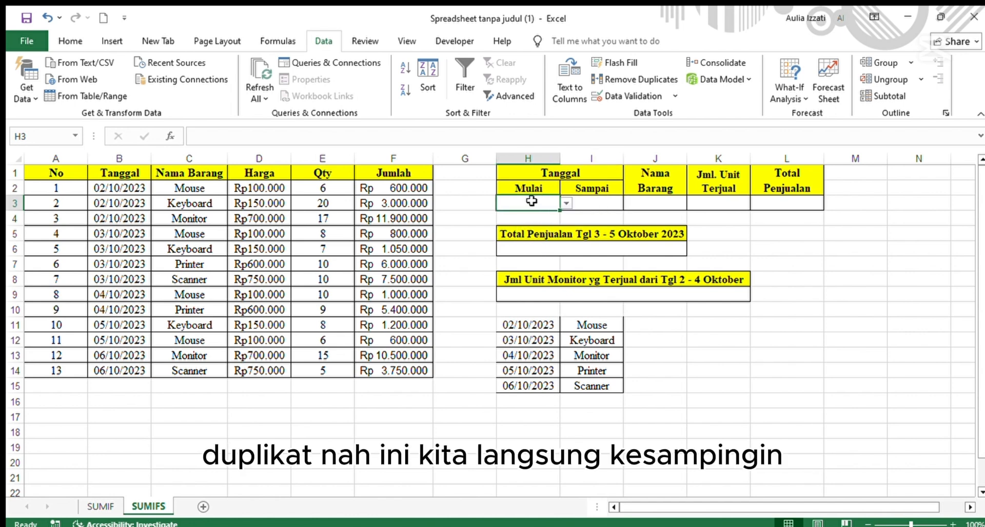
{"action": "left_click_drag", "start_coordinate": [559, 210], "coordinate": [605, 208]}
Add a data validation dropdown list to J3 using the unique item names in I11:I15 as source.
{"action": "left_click", "coordinate": [651, 199]}
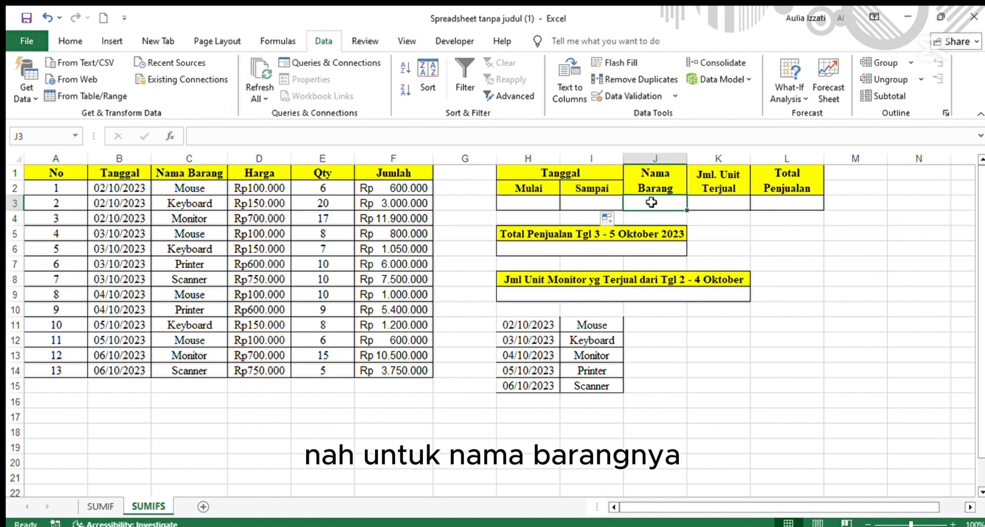
{"action": "left_click", "coordinate": [617, 96]}
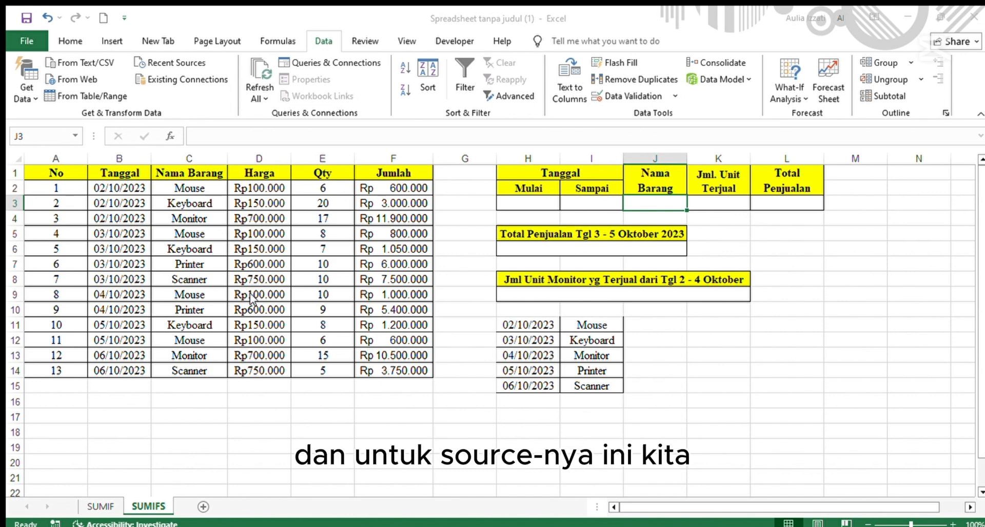
{"action": "left_click", "coordinate": [254, 321]}
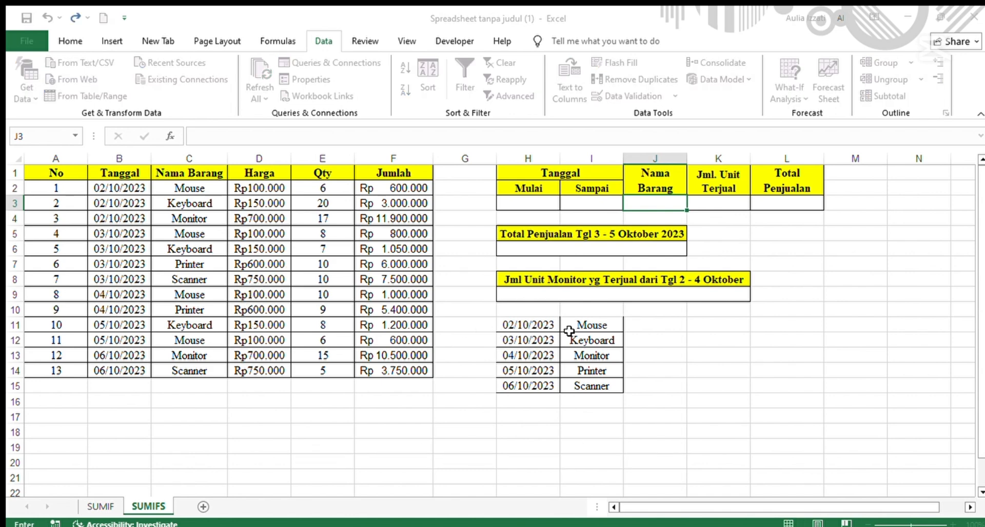
{"action": "left_click_drag", "start_coordinate": [584, 329], "coordinate": [590, 386]}
{"action": "key", "text": "ctrl+c"}
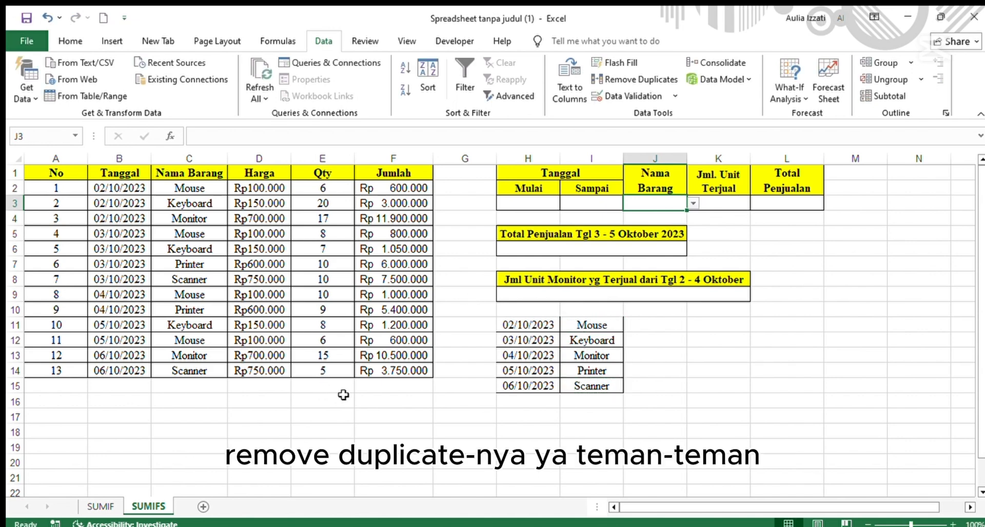
{"action": "key", "text": "Return"}
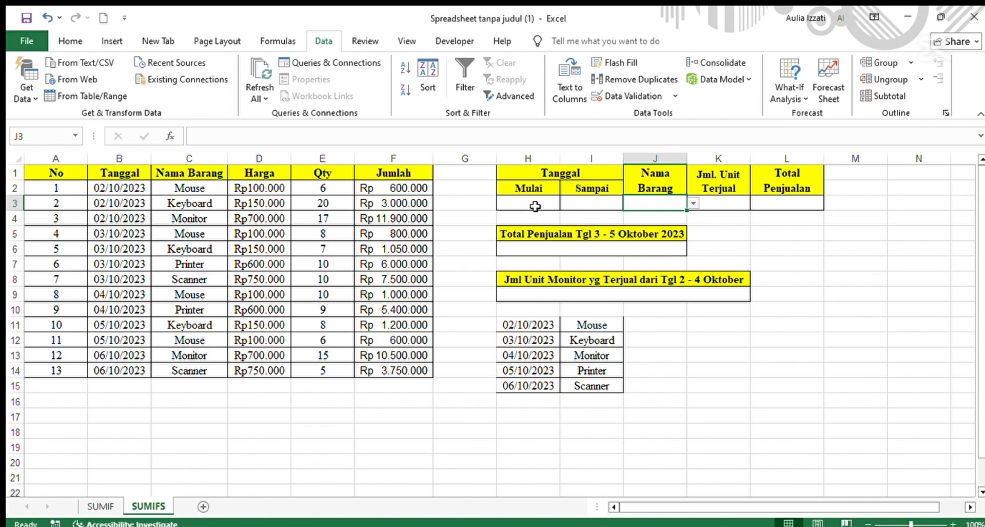
Choose 03/10/2023 as the Mulai date in H3 and 05/10/2023 as the Sampai date in I3.
{"action": "left_click", "coordinate": [535, 206]}
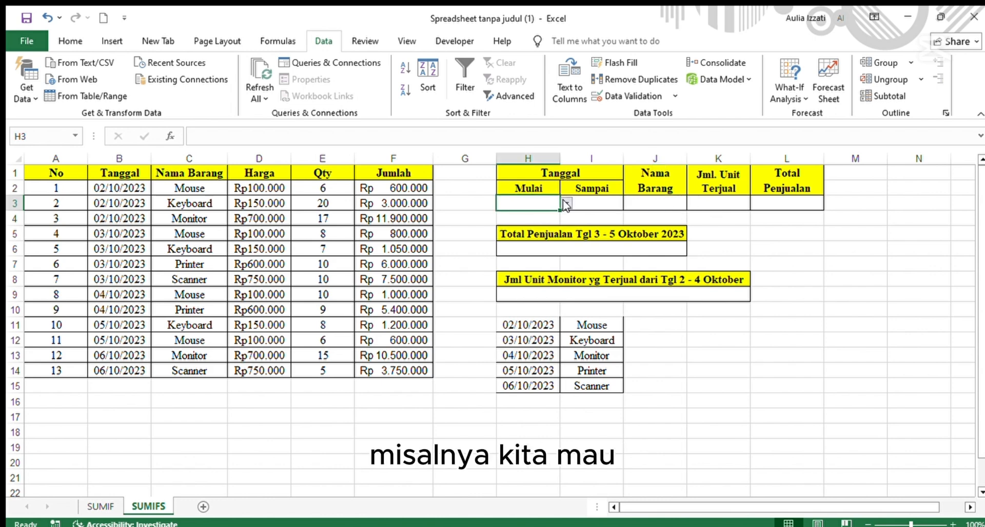
{"action": "left_click", "coordinate": [522, 225]}
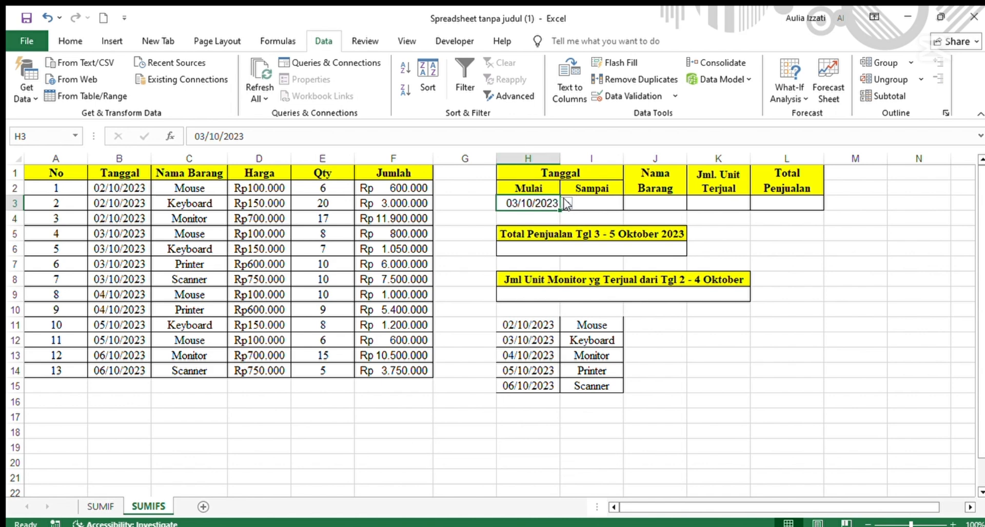
{"action": "left_click", "coordinate": [582, 203]}
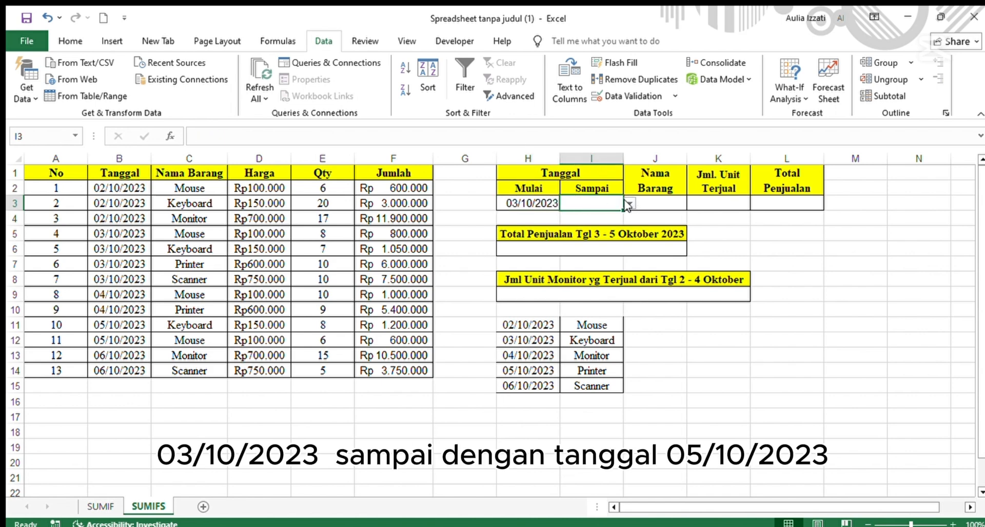
{"action": "left_click", "coordinate": [621, 241]}
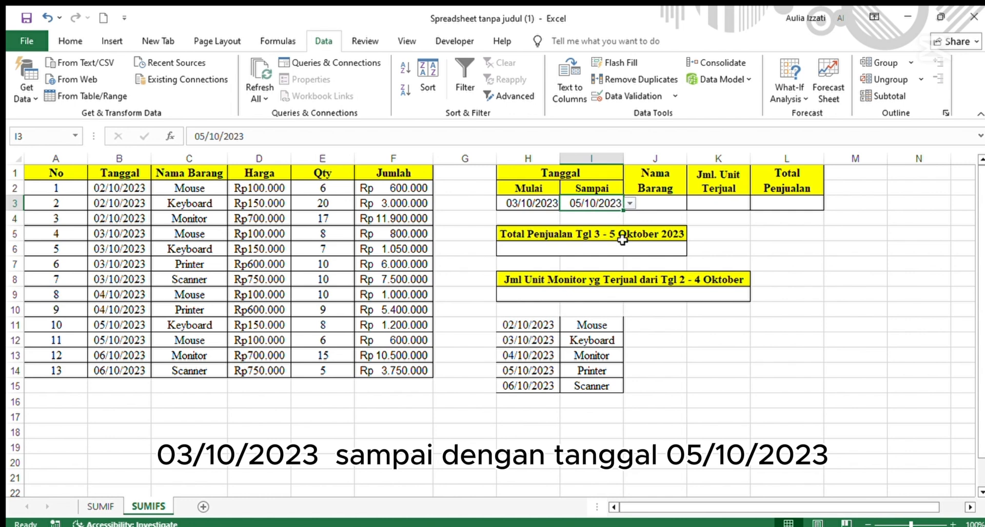
Choose Mouse from the Nama Barang dropdown in J3.
{"action": "left_click", "coordinate": [670, 202]}
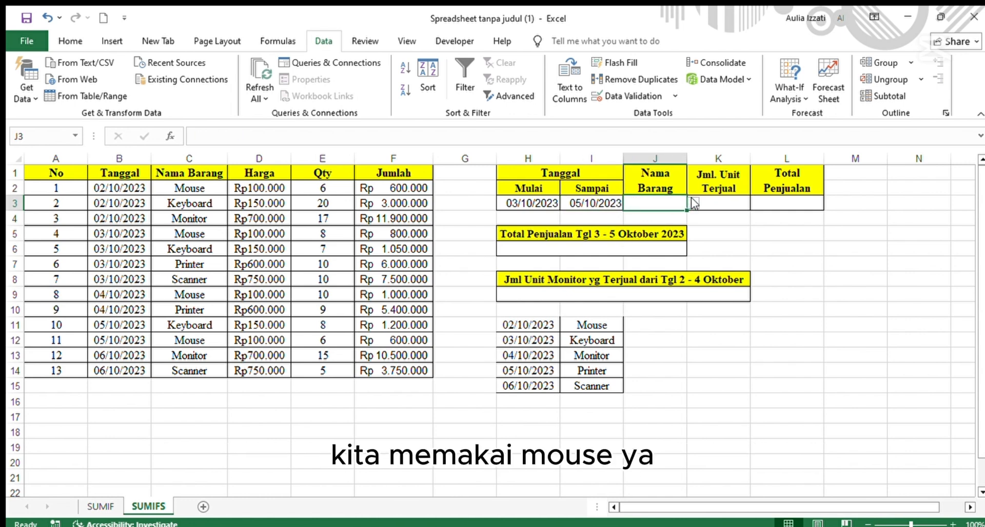
{"action": "left_click", "coordinate": [694, 203]}
{"action": "left_click", "coordinate": [682, 214]}
{"action": "left_click", "coordinate": [708, 204]}
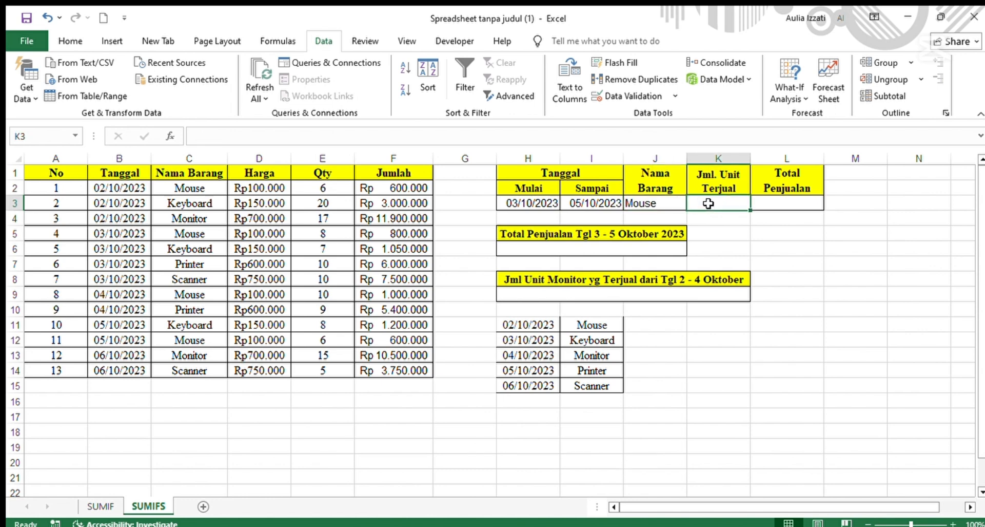
{"action": "key", "text": "Right"}
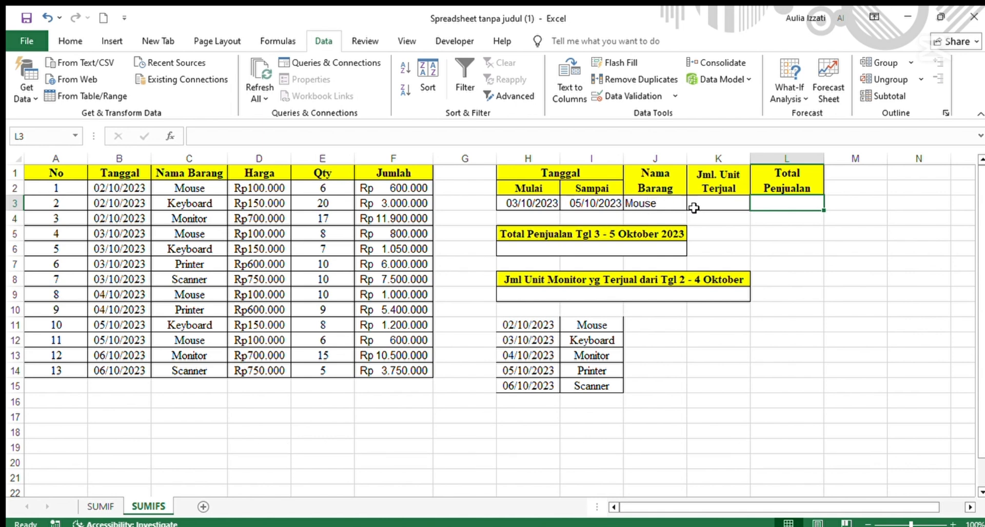
Begin a SUMIFS formula in K3 summing Qty E2:E14 where C2:C14 matches J3, adding B2:B14 as the date range.
{"action": "left_click", "coordinate": [736, 204]}
{"action": "type", "text": "=sum"}
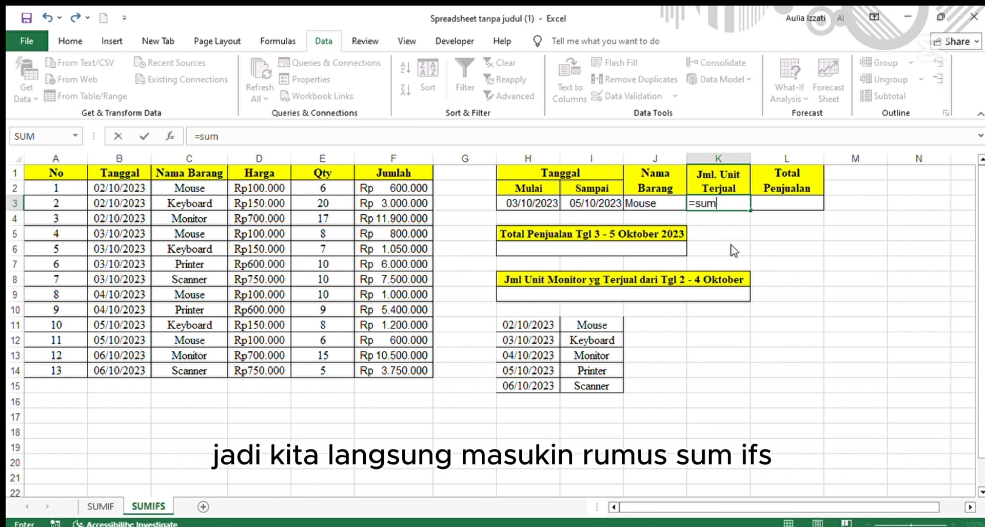
{"action": "type", "text": "ifs"}
{"action": "key", "text": "Tab"}
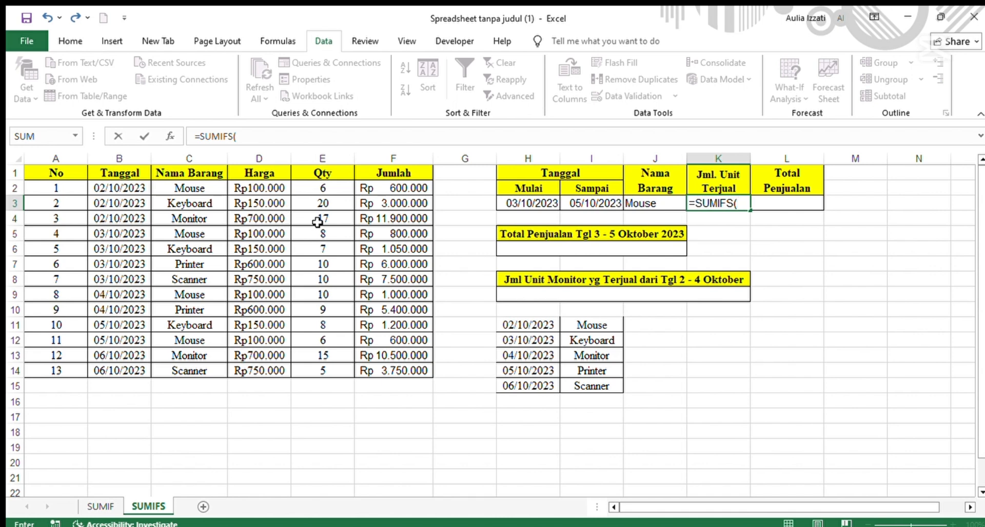
{"action": "left_click_drag", "start_coordinate": [323, 188], "coordinate": [329, 370]}
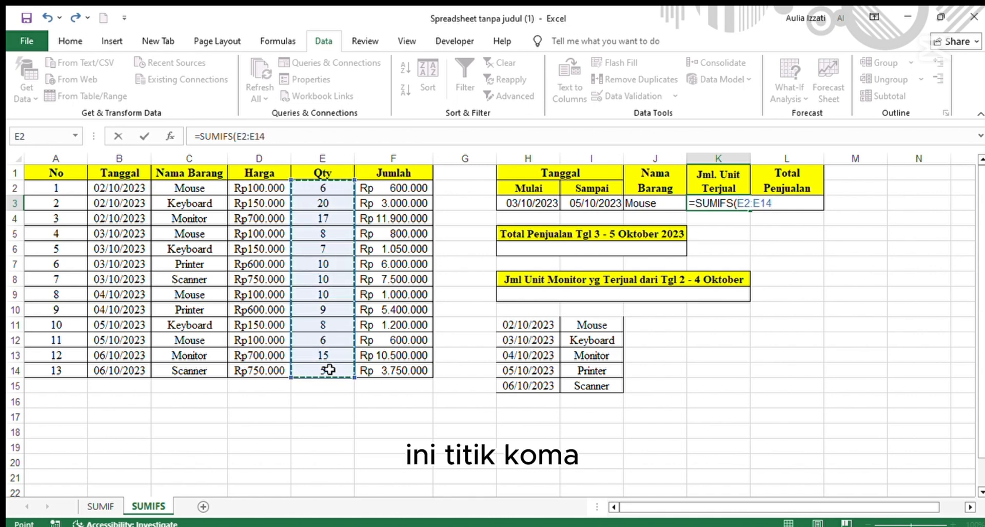
{"action": "type", "text": ";"}
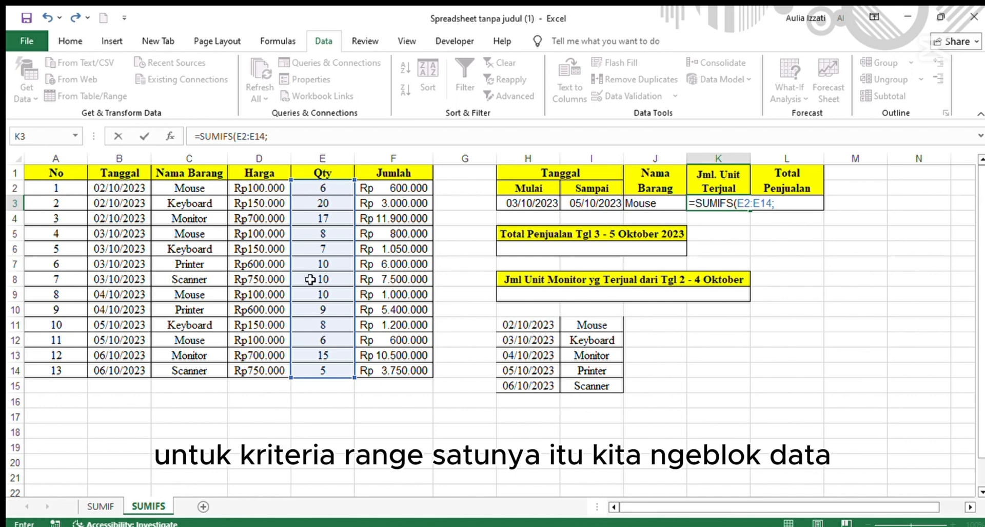
{"action": "left_click_drag", "start_coordinate": [205, 189], "coordinate": [195, 377]}
{"action": "type", "text": ";"}
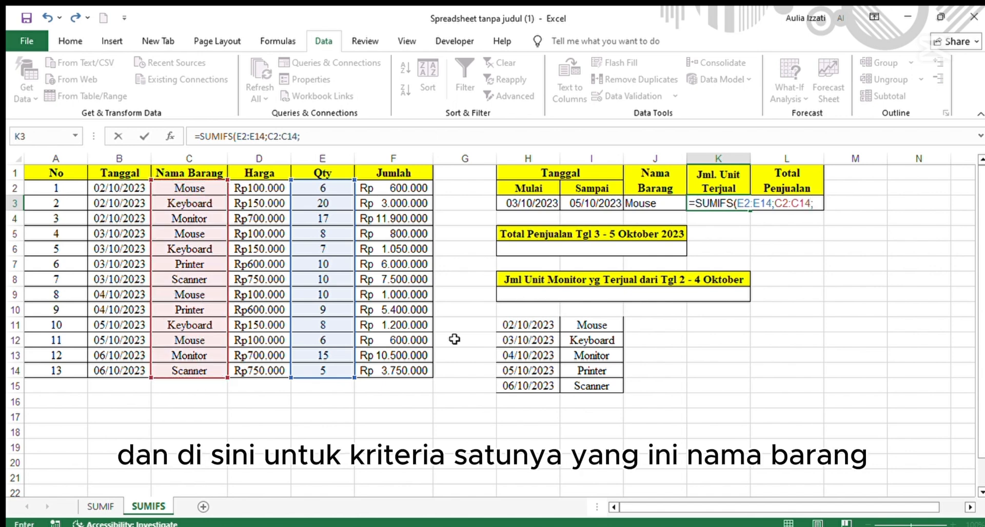
{"action": "left_click", "coordinate": [666, 206]}
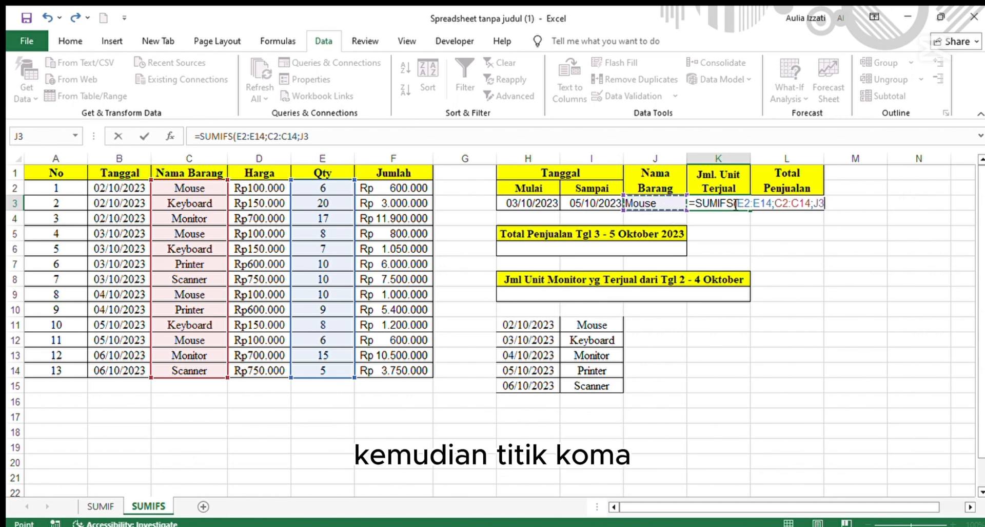
{"action": "type", "text": ";"}
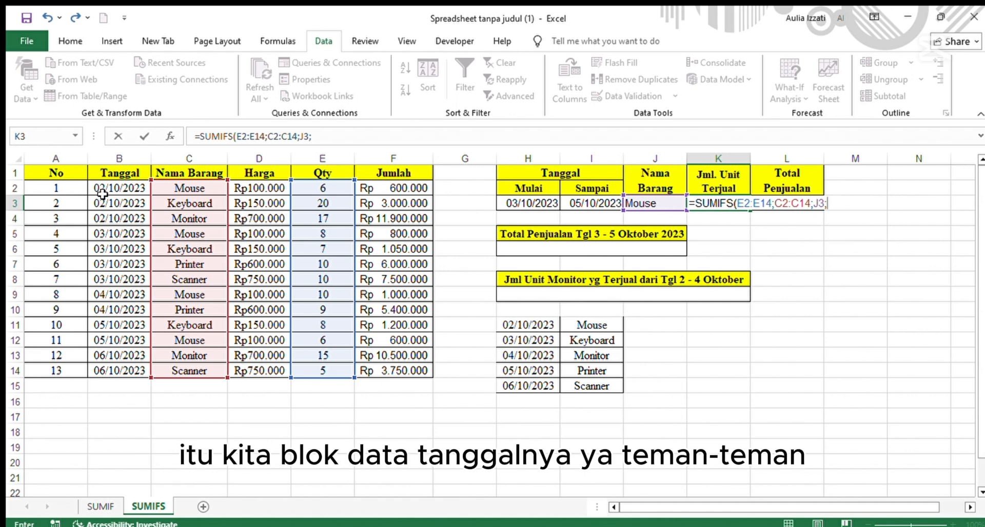
{"action": "left_click_drag", "start_coordinate": [103, 189], "coordinate": [119, 371]}
{"action": "type", "text": ";"}
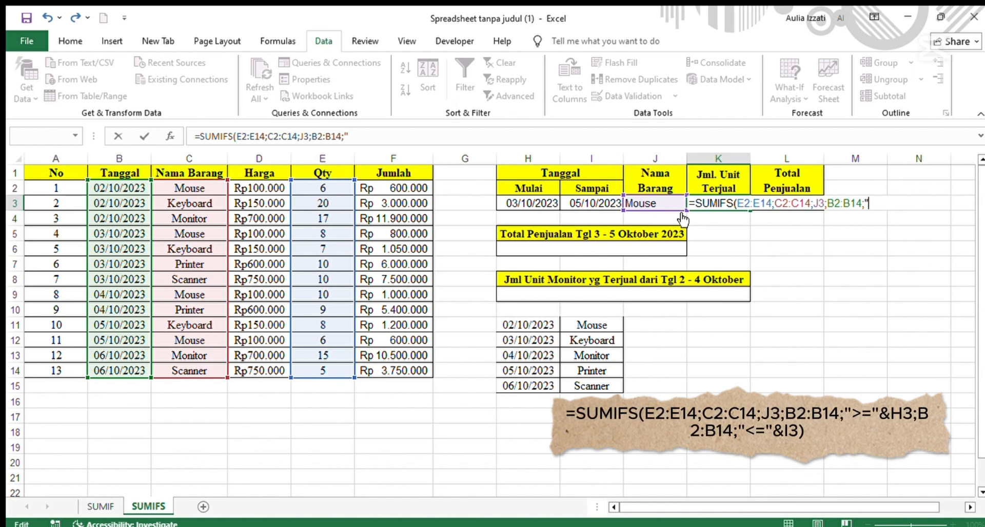
Finish the K3 formula with criteria ">="&H3 and B2:B14;"<="&I3, then enter it.
{"action": "type", "text": ">="}
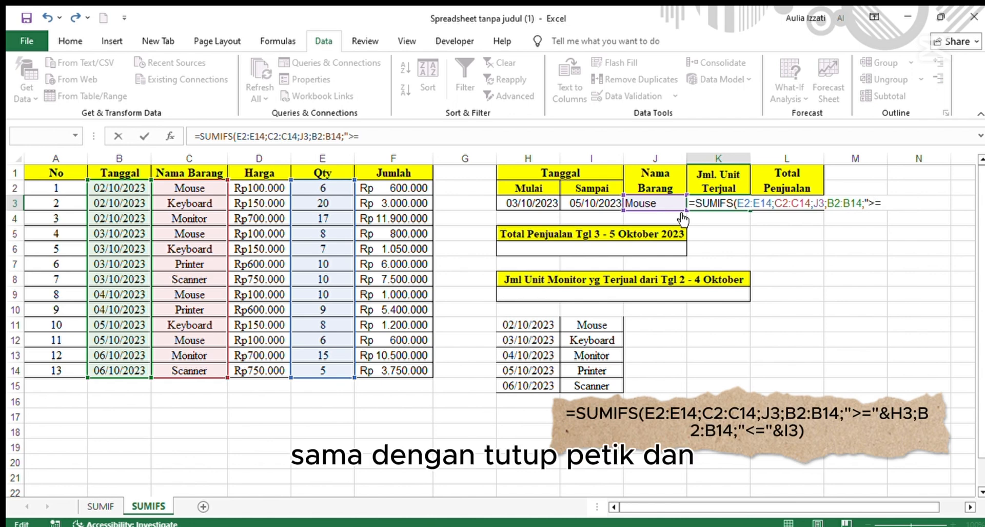
{"action": "type", "text": "\"&"}
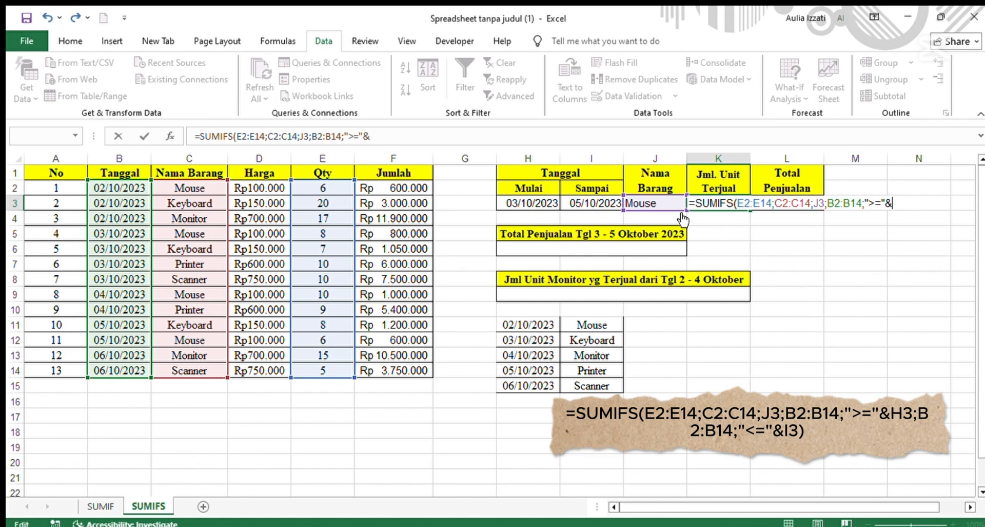
{"action": "left_click", "coordinate": [534, 205]}
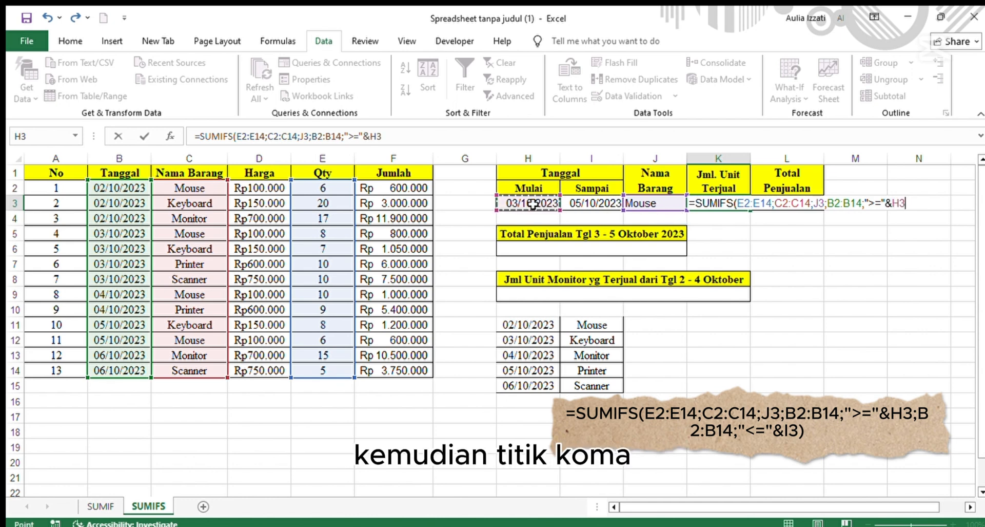
{"action": "type", "text": ";"}
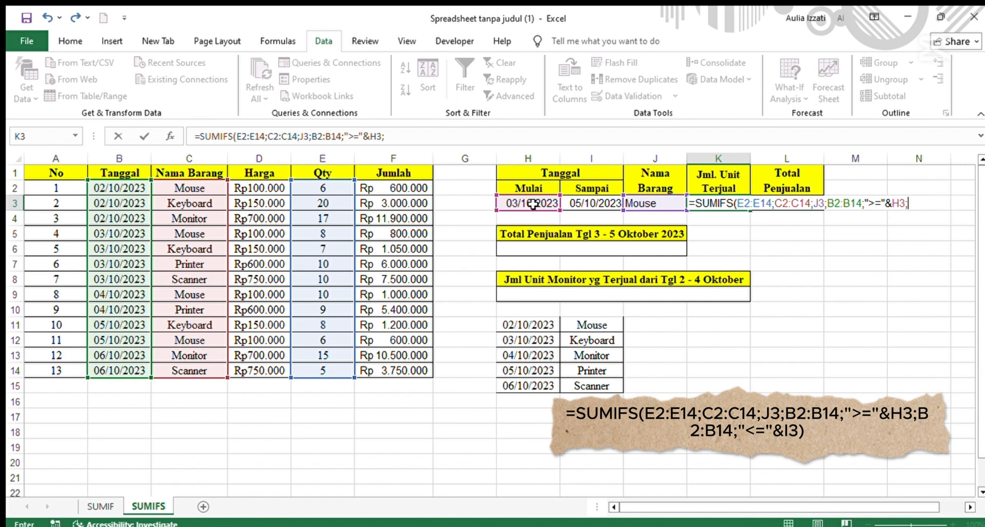
{"action": "type", "text": "\""}
{"action": "key", "text": "BackSpace"}
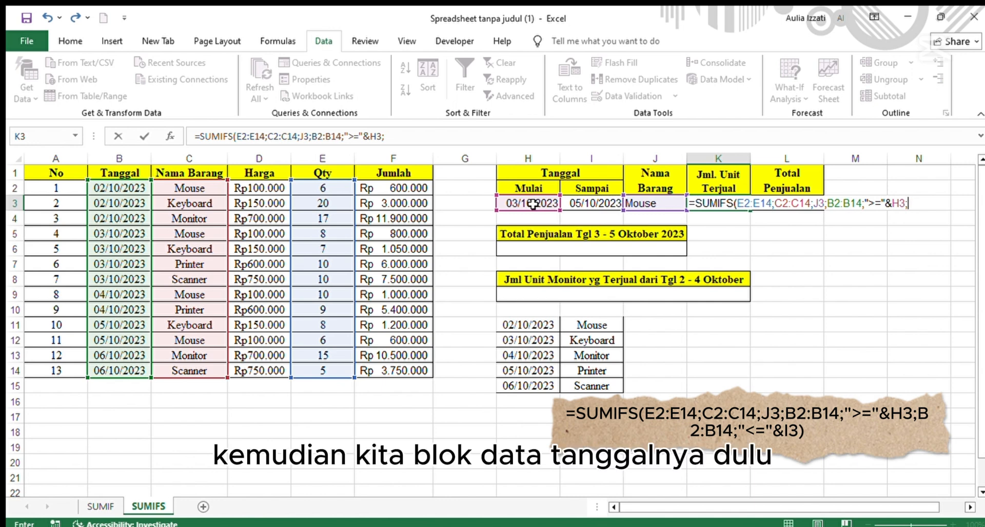
{"action": "left_click", "coordinate": [115, 193]}
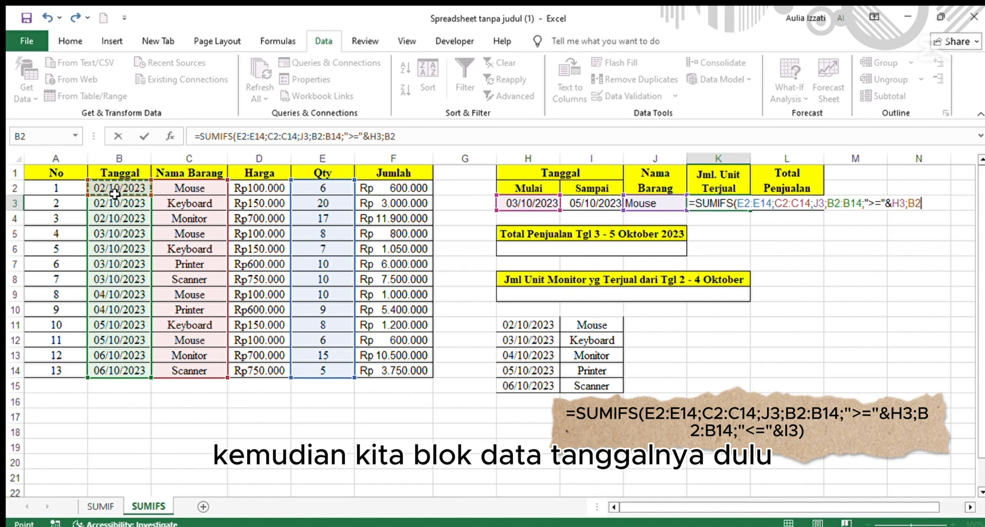
{"action": "left_click_drag", "start_coordinate": [115, 193], "coordinate": [117, 371]}
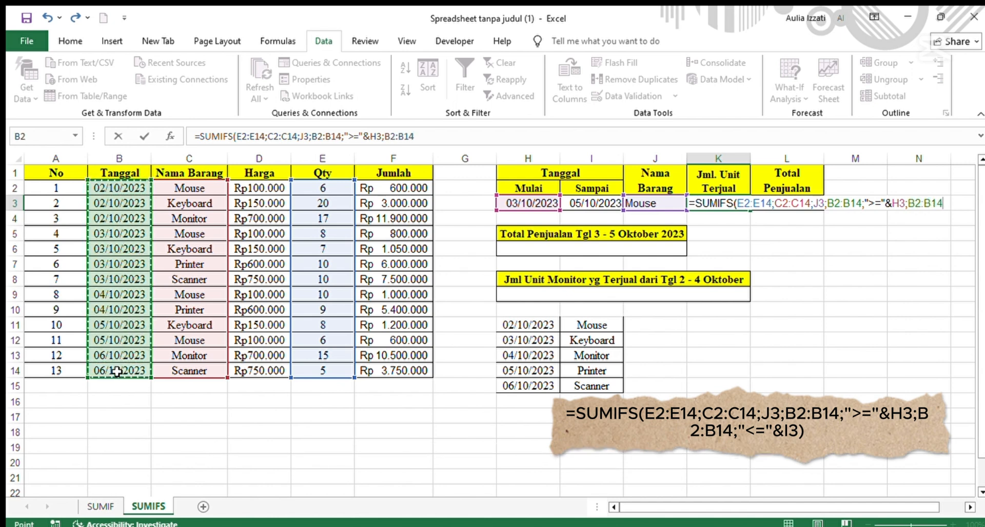
{"action": "type", "text": ";"}
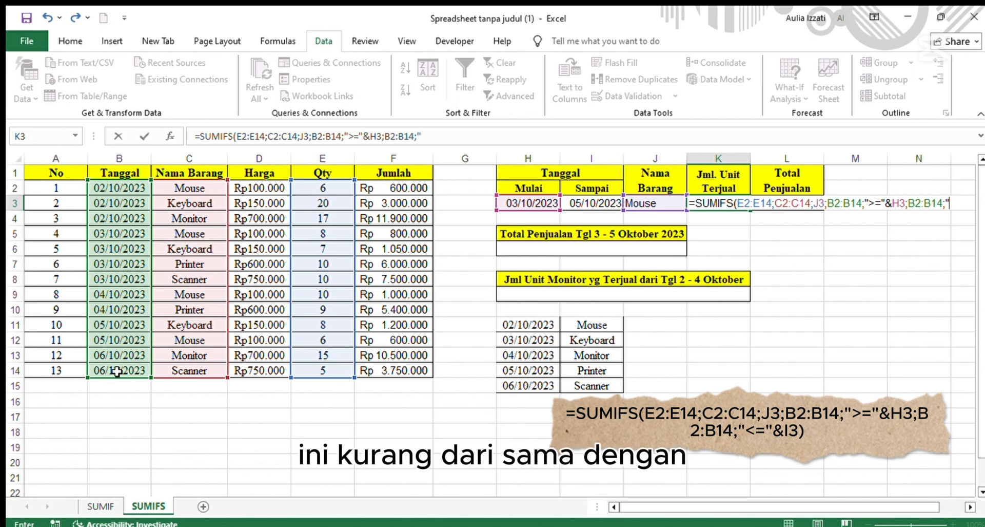
{"action": "type", "text": "="}
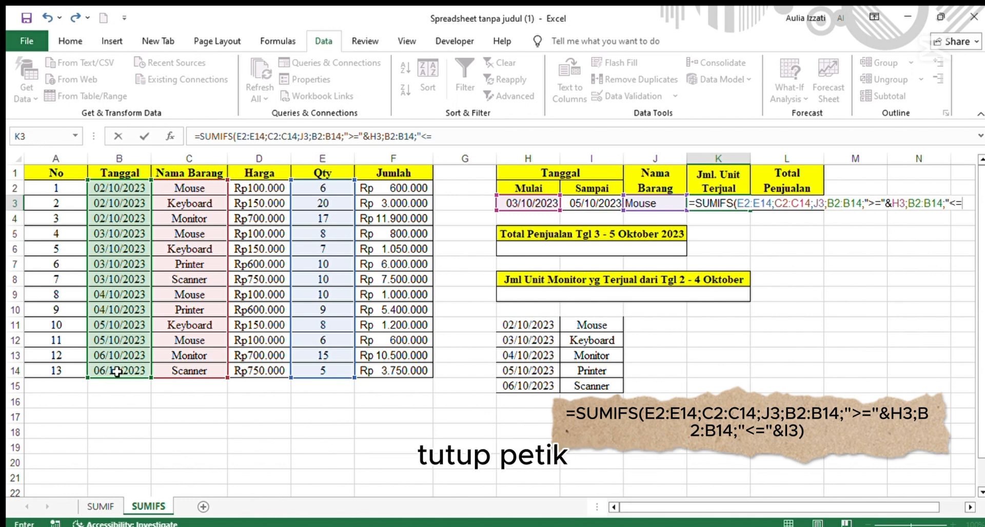
{"action": "type", "text": "\""}
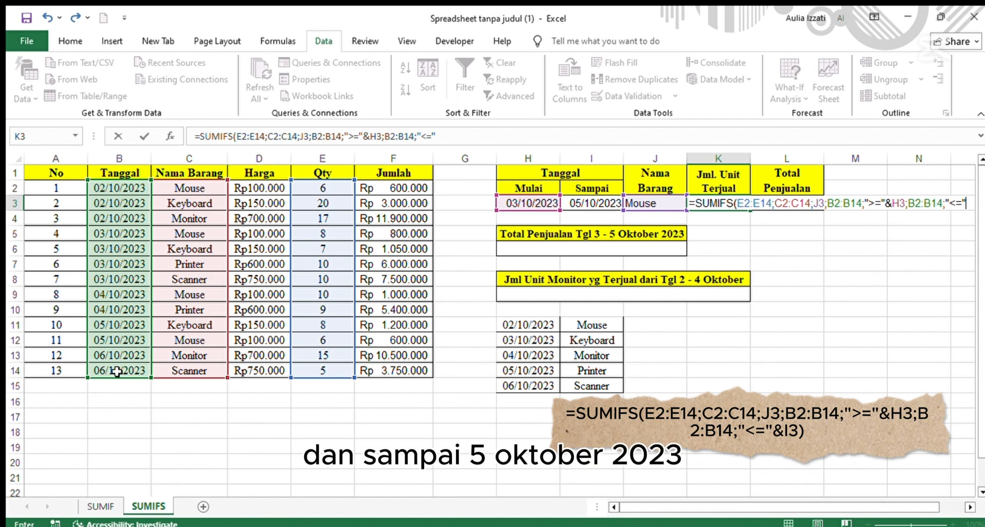
{"action": "type", "text": "&"}
{"action": "left_click", "coordinate": [574, 203]}
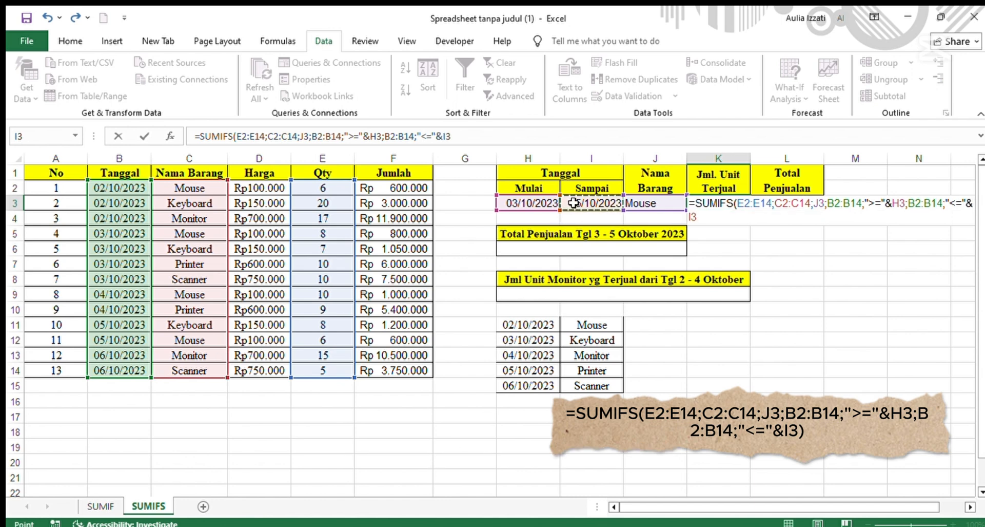
{"action": "key", "text": "Return"}
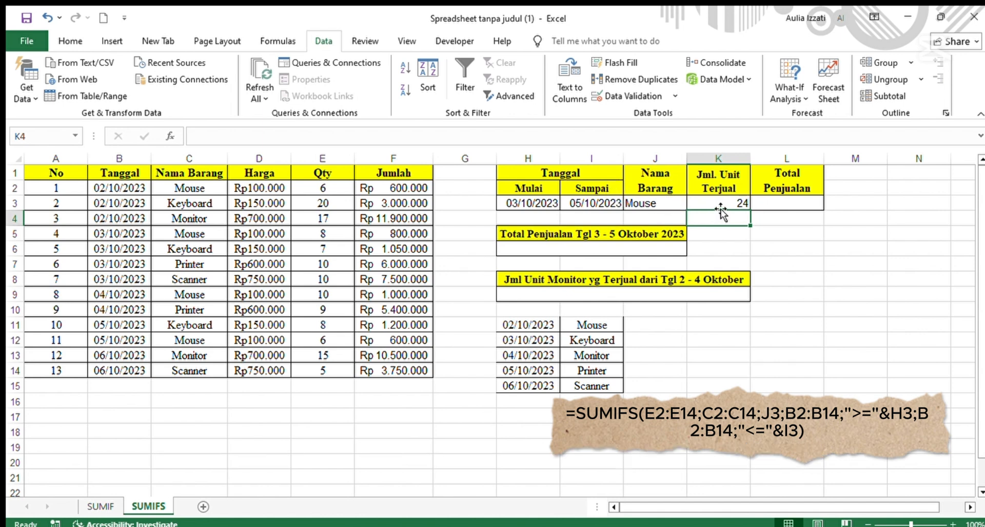
Begin a SUMIFS formula in L3 summing Jumlah F2:F14 where C2:C14 matches J3, adding B2:B14 as the date range.
{"action": "left_click", "coordinate": [801, 203]}
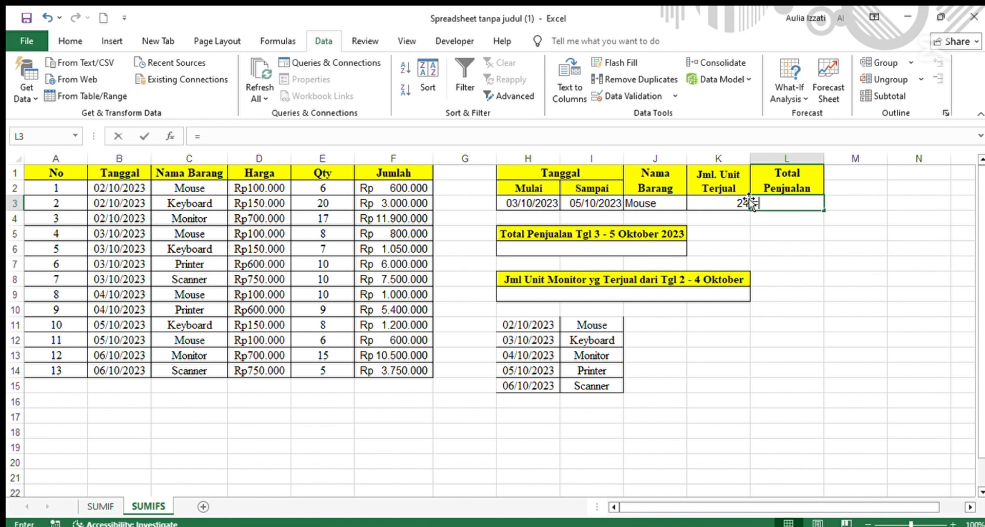
{"action": "type", "text": "=sumifs"}
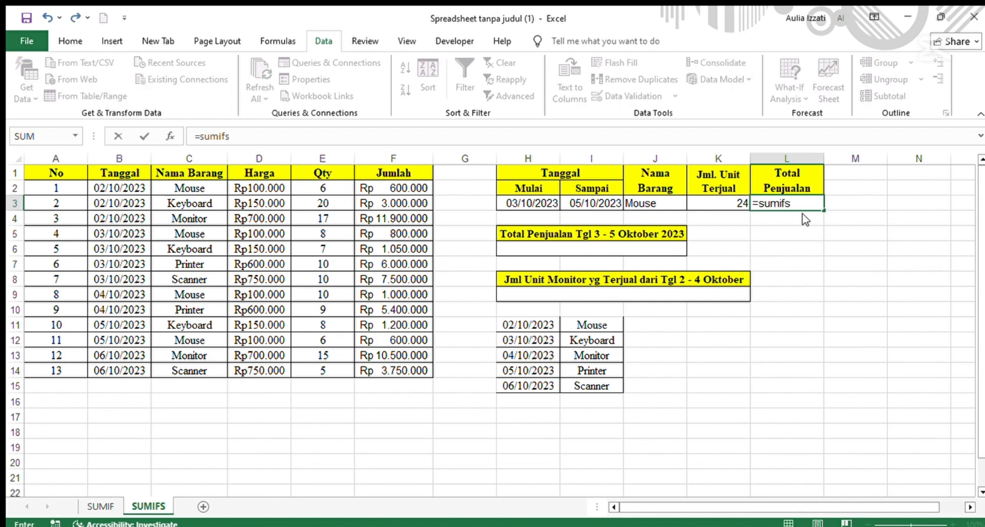
{"action": "key", "text": "Tab"}
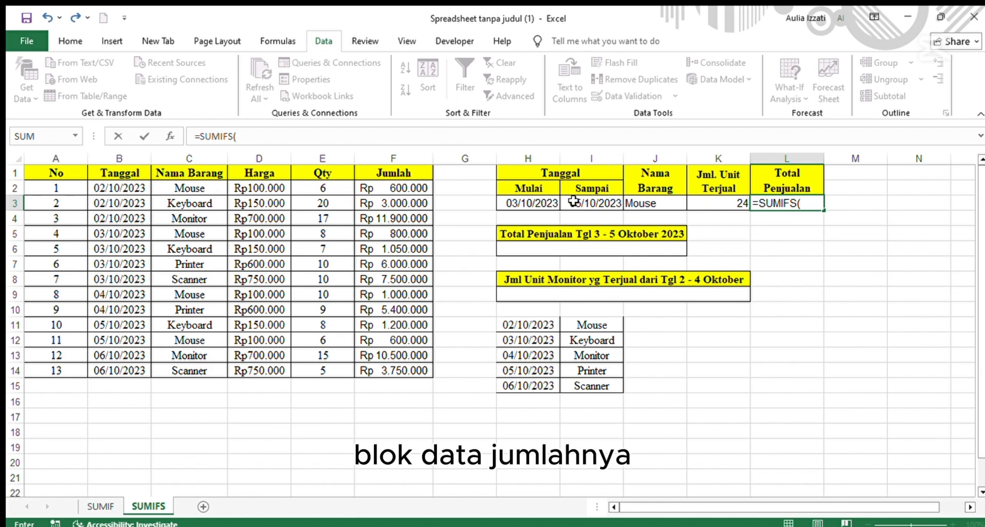
{"action": "left_click_drag", "start_coordinate": [383, 241], "coordinate": [377, 369]}
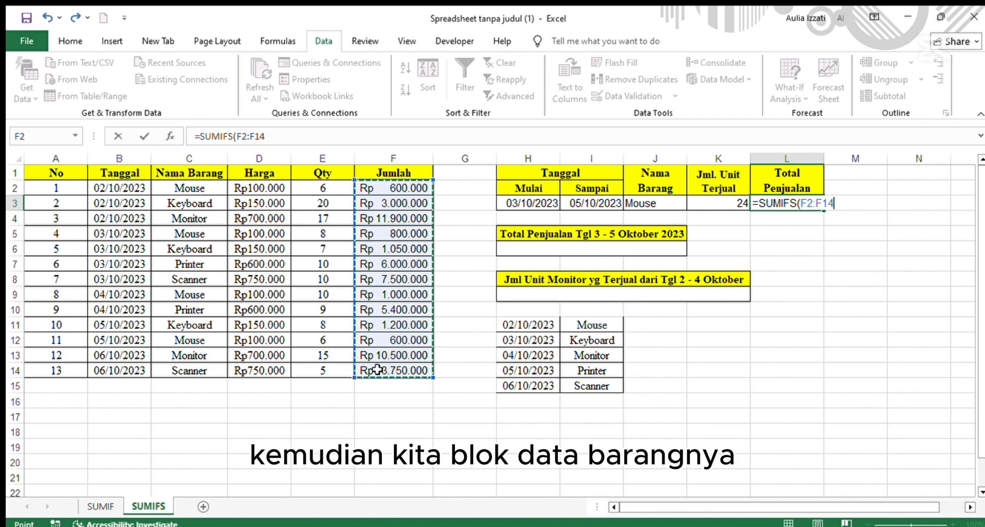
{"action": "type", "text": ";"}
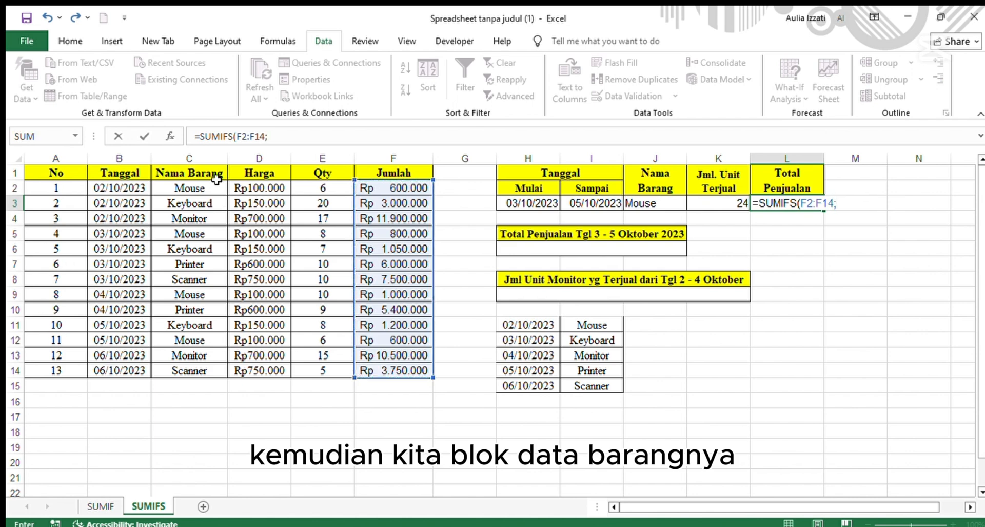
{"action": "left_click_drag", "start_coordinate": [216, 181], "coordinate": [198, 370]}
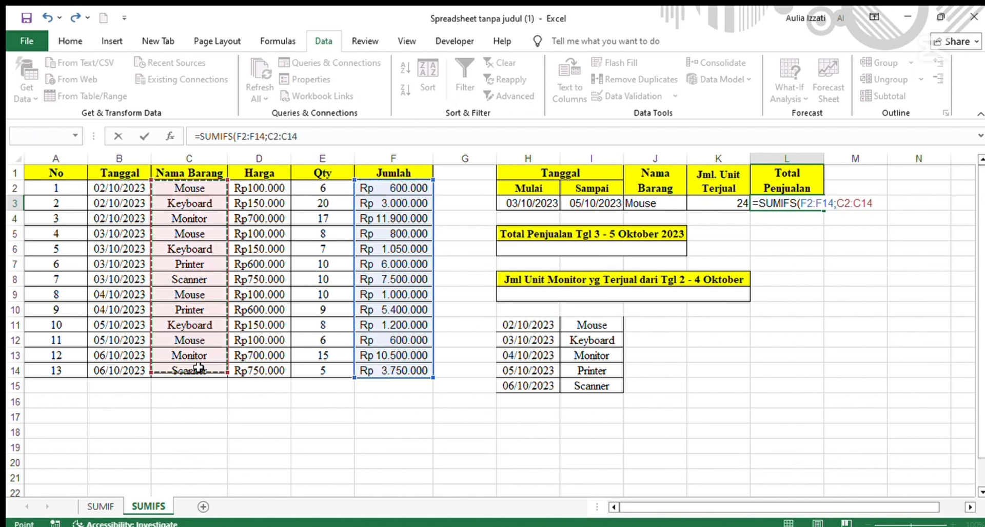
{"action": "type", "text": ";"}
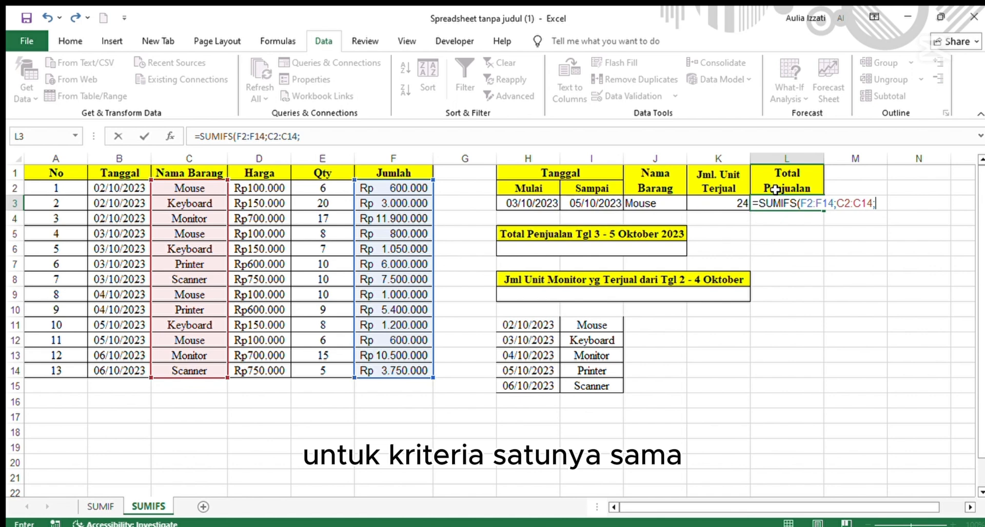
{"action": "left_click", "coordinate": [637, 205]}
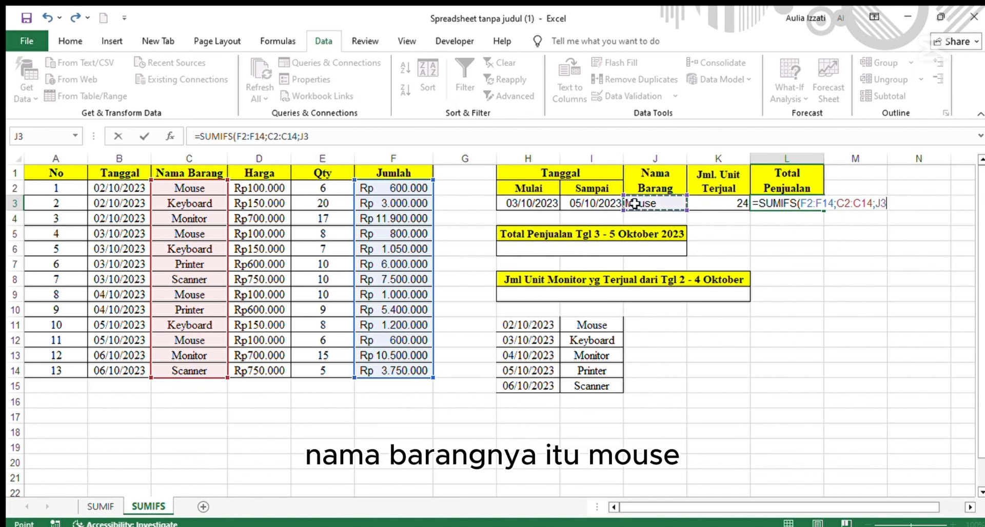
{"action": "type", "text": ";"}
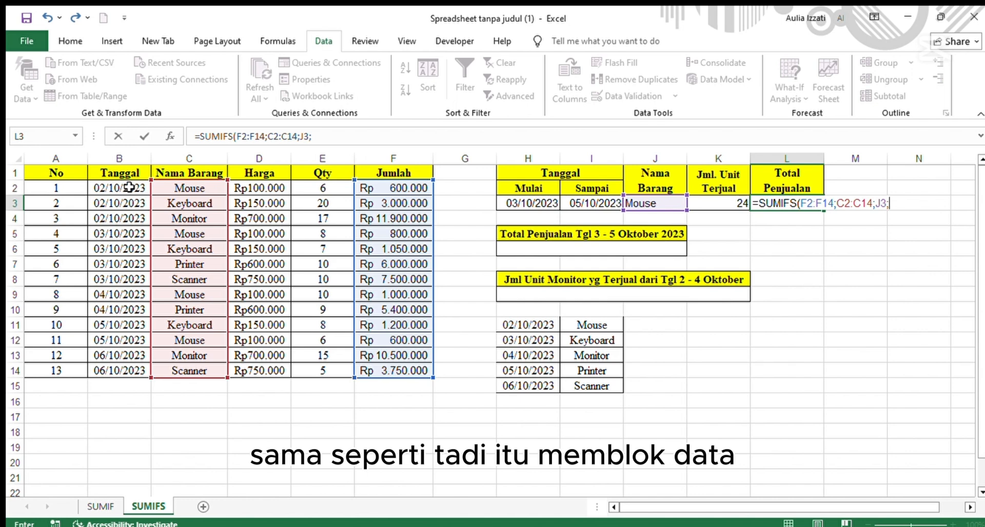
{"action": "mouse_move", "coordinate": [129, 187]}
{"action": "left_mouse_down"}
{"action": "mouse_move", "coordinate": [110, 245]}
{"action": "mouse_move", "coordinate": [110, 367]}
{"action": "left_mouse_up"}
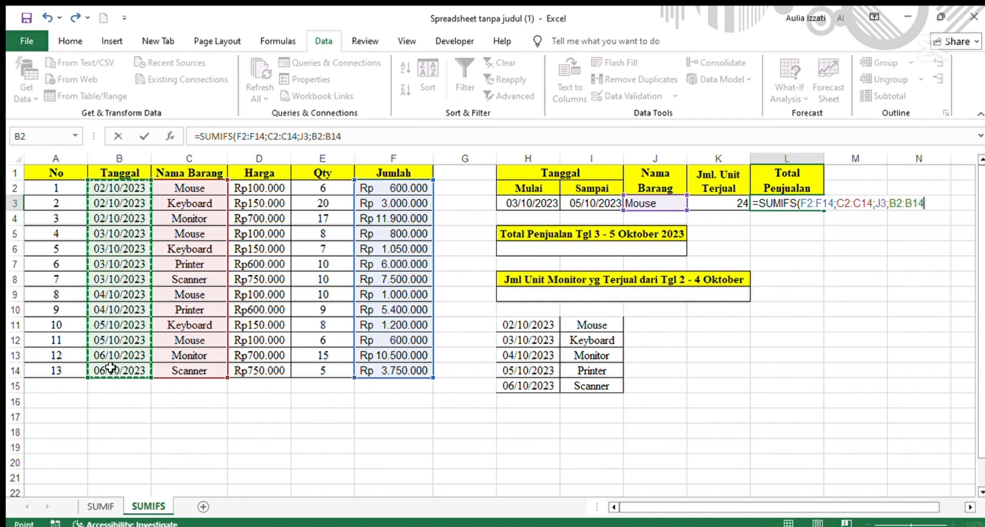
{"action": "type", "text": ";"}
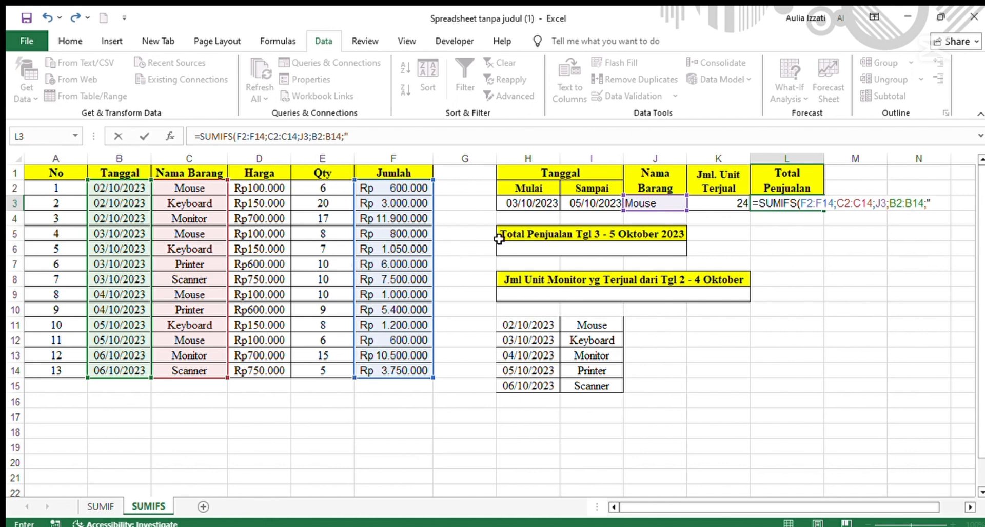
{"action": "type", "text": "\">"}
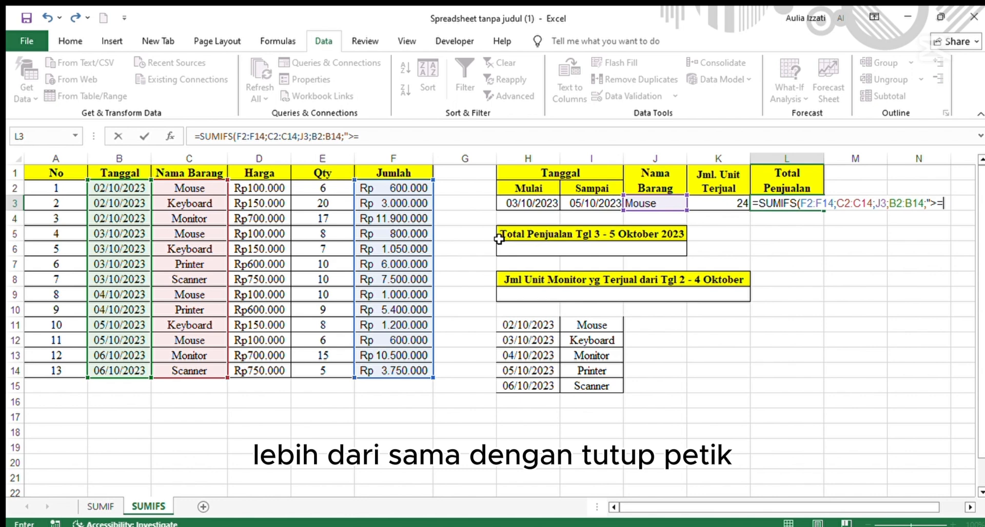
{"action": "type", "text": "=\"&"}
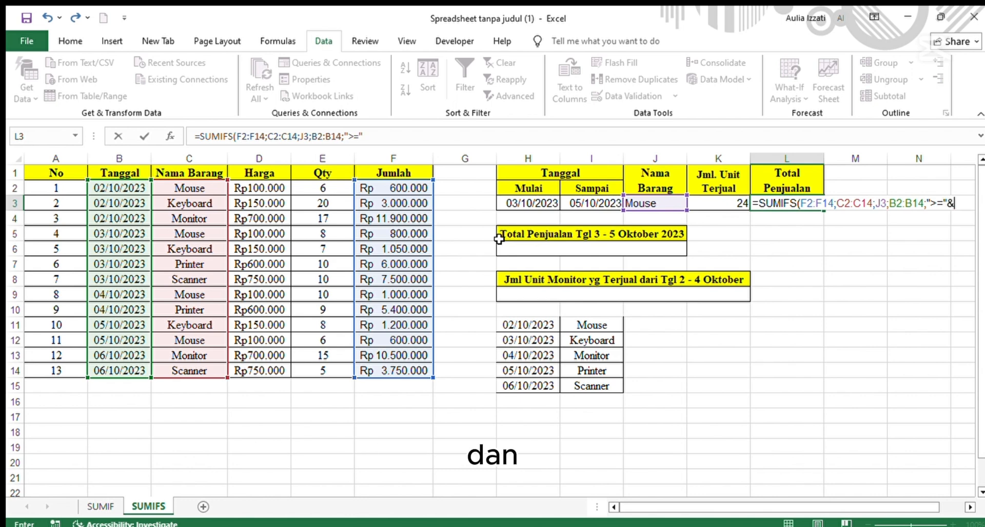
Finish the L3 formula with criteria ">="&H3 and B2:B14;"<="&I3, then enter it.
{"action": "left_click", "coordinate": [550, 202]}
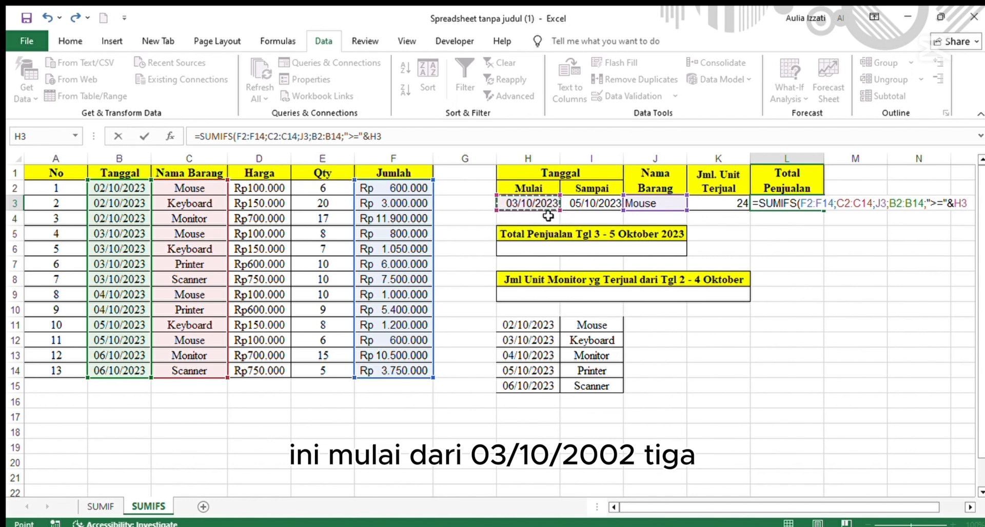
{"action": "type", "text": ";"}
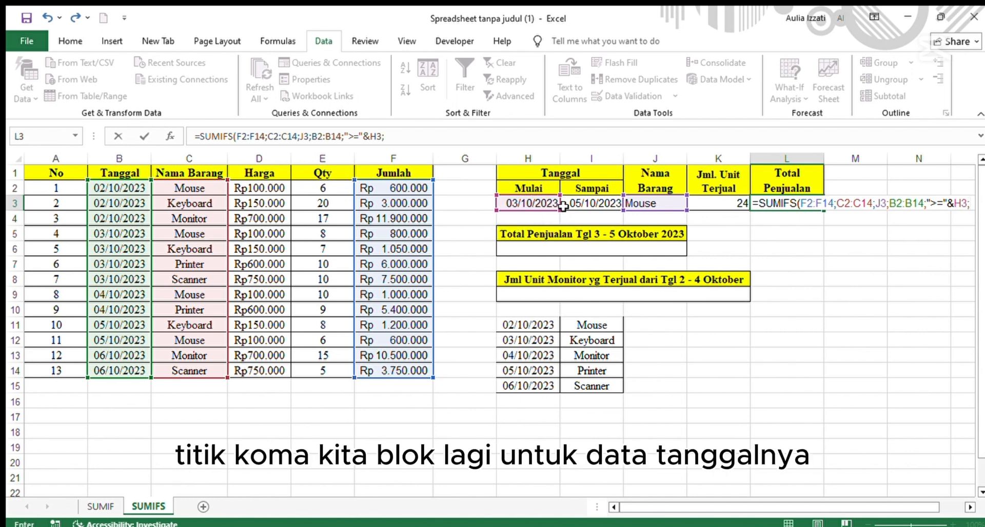
{"action": "left_click_drag", "start_coordinate": [117, 191], "coordinate": [133, 370]}
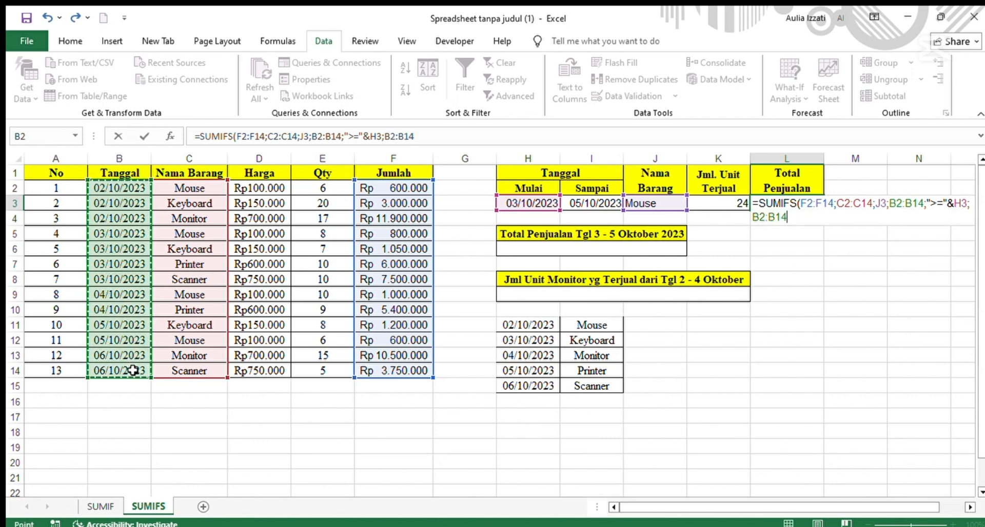
{"action": "type", "text": ";"}
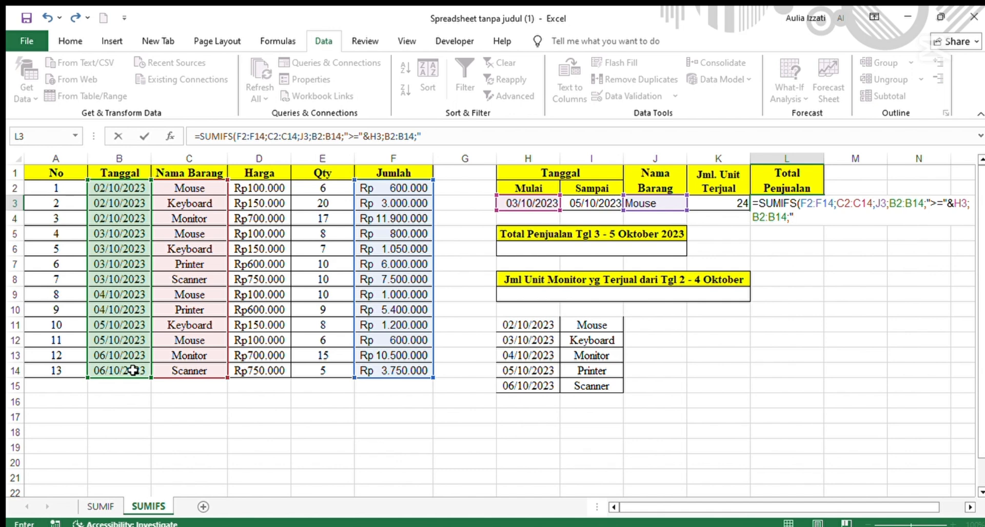
{"action": "type", "text": "\"<"}
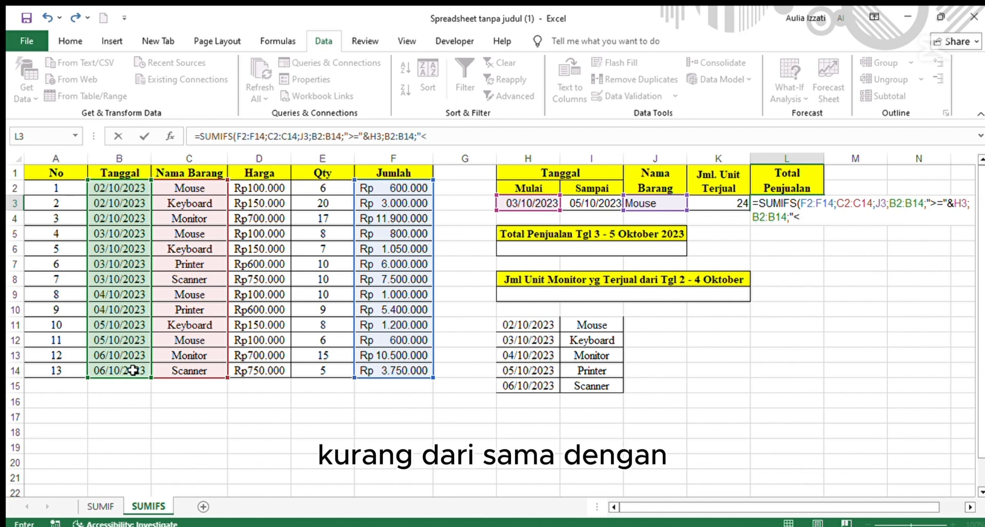
{"action": "type", "text": "=\""}
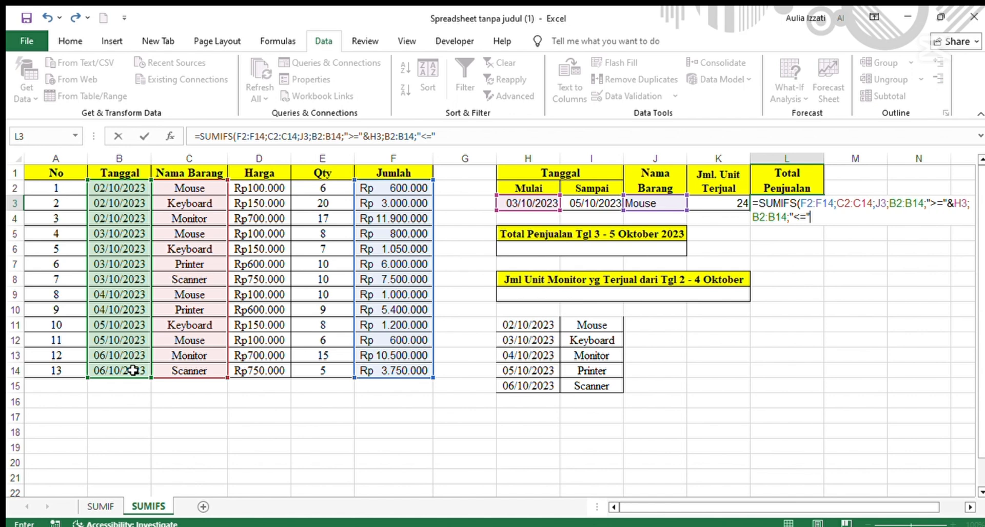
{"action": "type", "text": "&"}
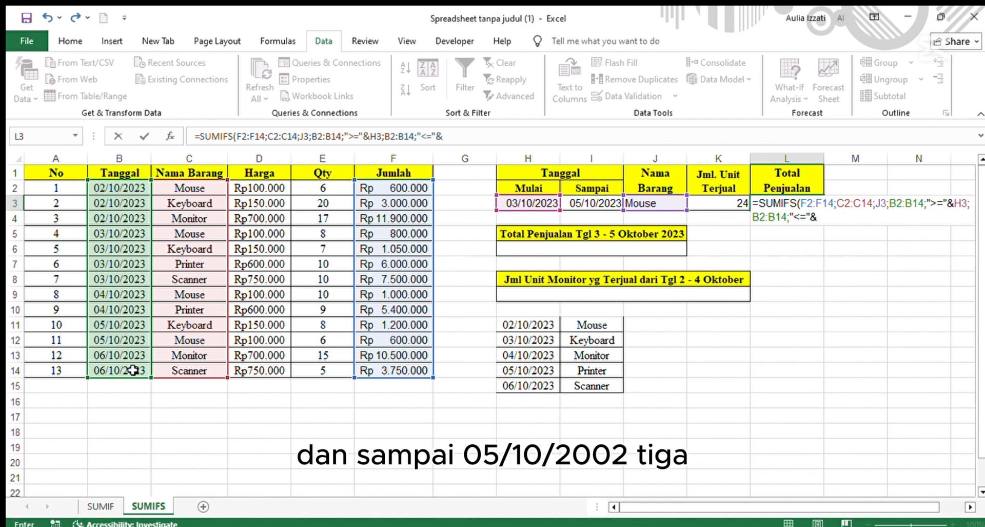
{"action": "left_click", "coordinate": [592, 204]}
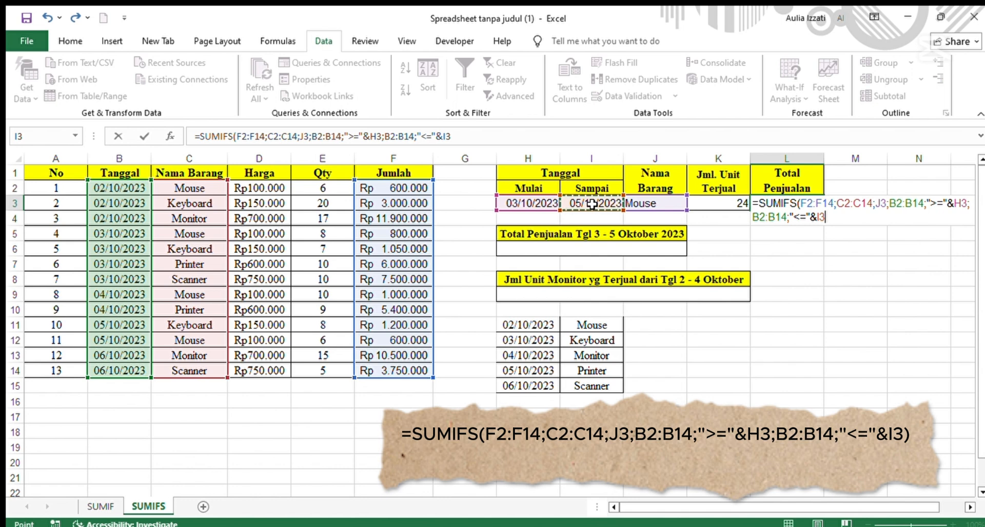
{"action": "key", "text": "Return"}
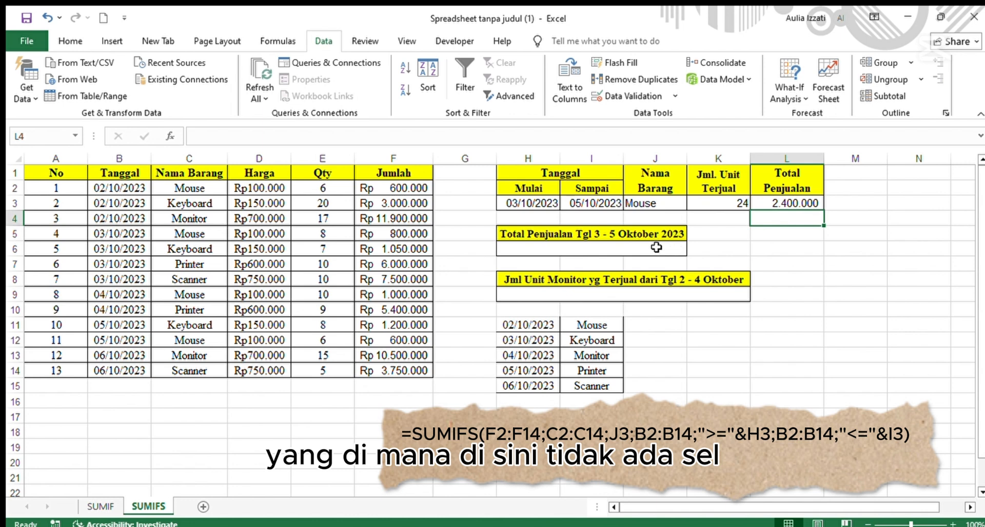
Begin a SUMIFS formula in H6 summing F2:F14 where B2:B14 is ">=03/10/2023".
{"action": "left_click", "coordinate": [657, 247]}
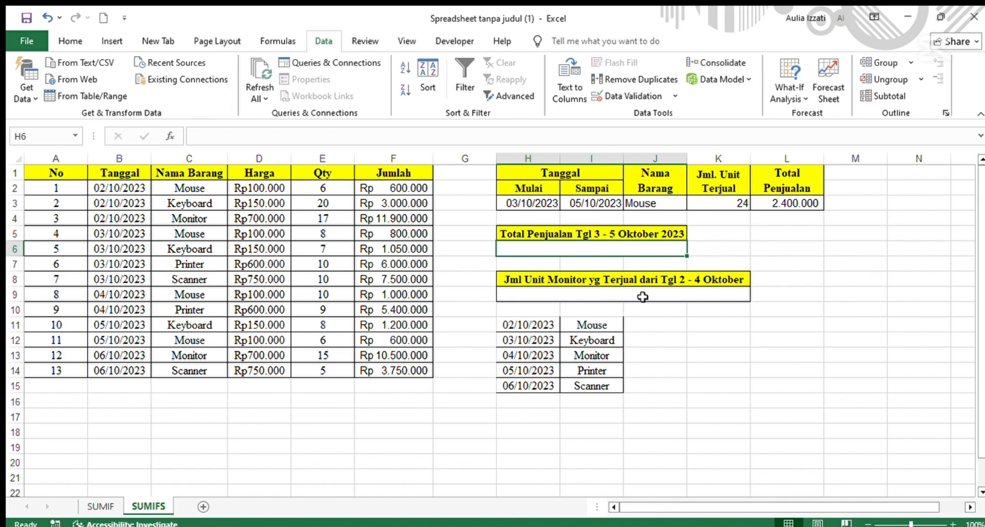
{"action": "type", "text": "=sumif"}
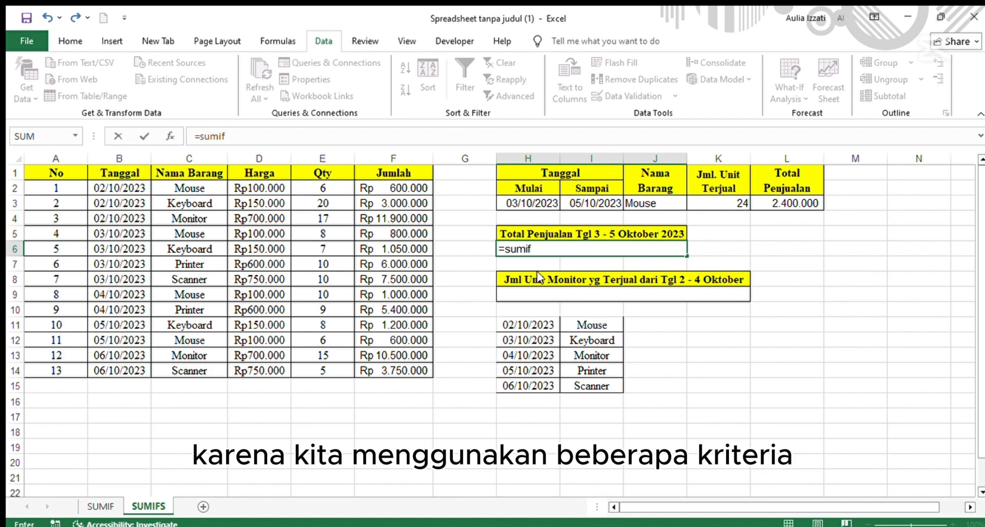
{"action": "type", "text": "s"}
{"action": "key", "text": "Tab"}
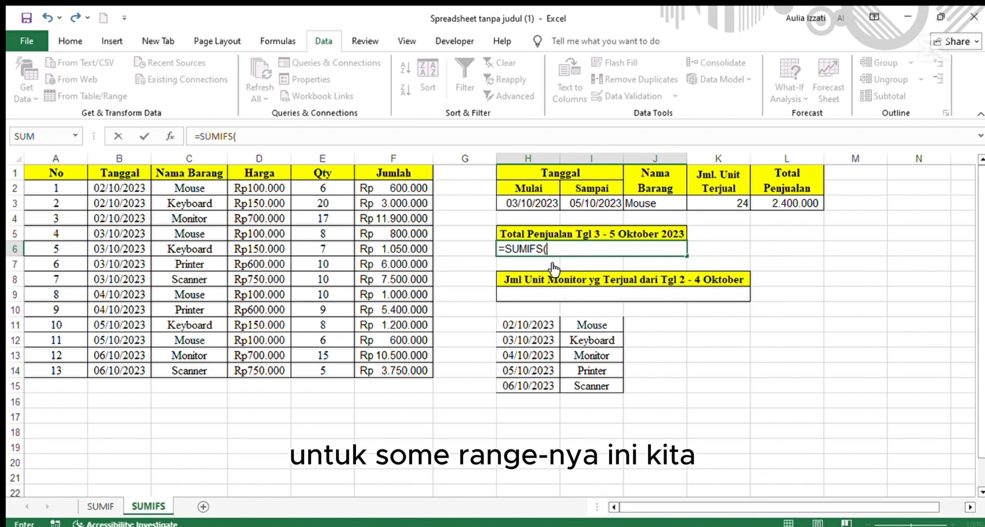
{"action": "left_click_drag", "start_coordinate": [390, 188], "coordinate": [390, 370]}
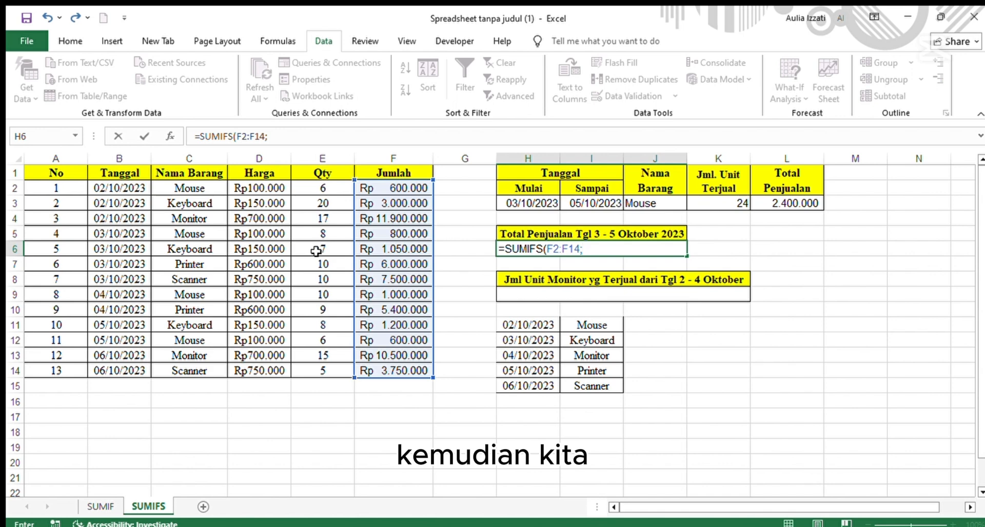
{"action": "left_click_drag", "start_coordinate": [139, 185], "coordinate": [124, 369]}
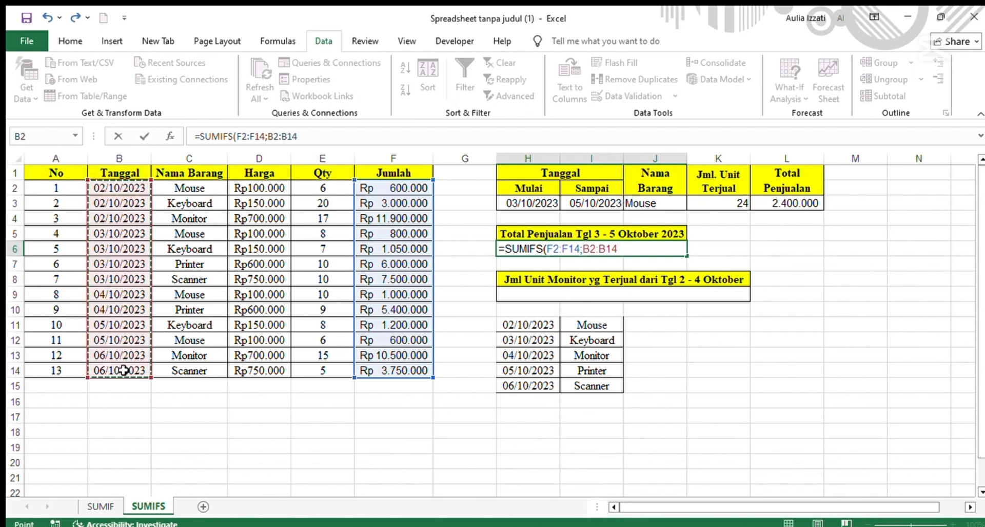
{"action": "type", "text": ";"}
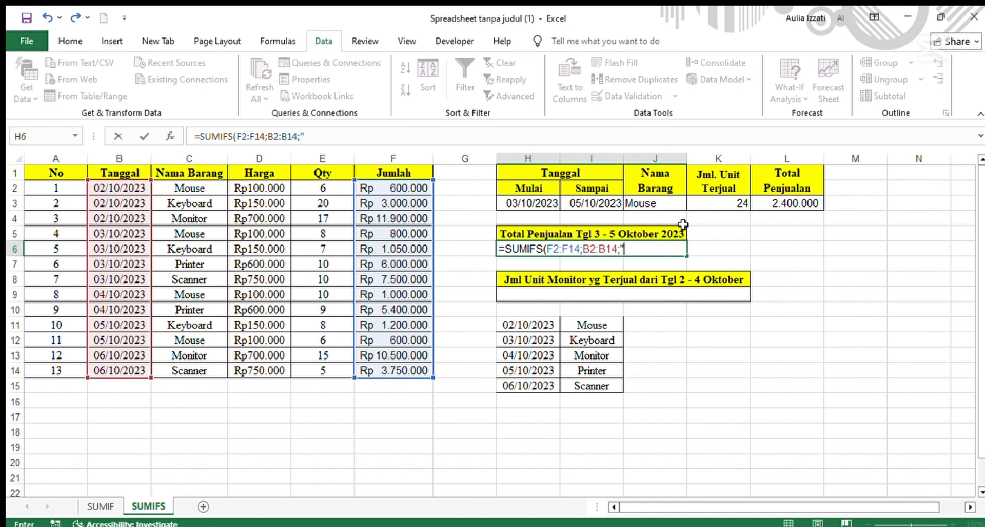
{"action": "type", "text": ">=03/10/2023\";"}
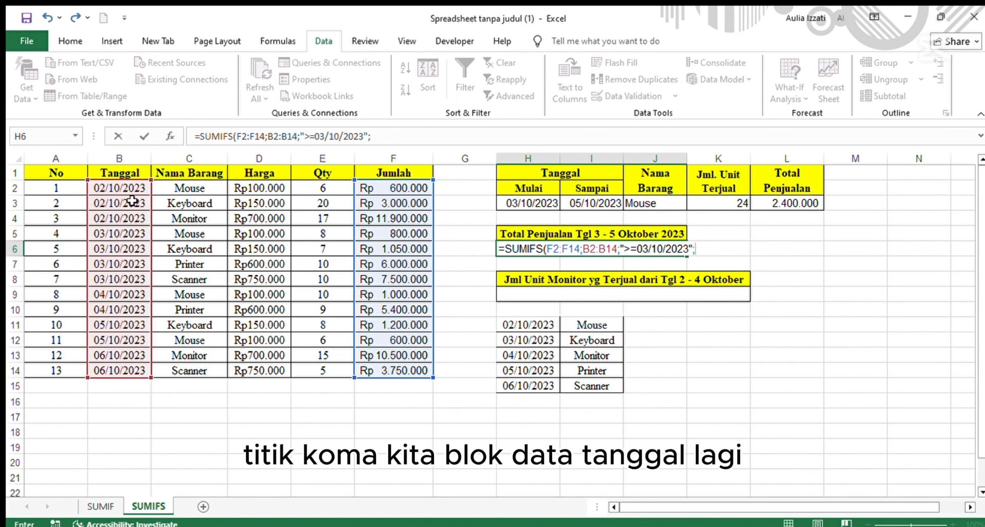
Add B2:B14 with criterion "<=05/10/2023" to the H6 formula and enter it.
{"action": "left_click_drag", "start_coordinate": [125, 187], "coordinate": [131, 369]}
{"action": "type", "text": ";\"<"}
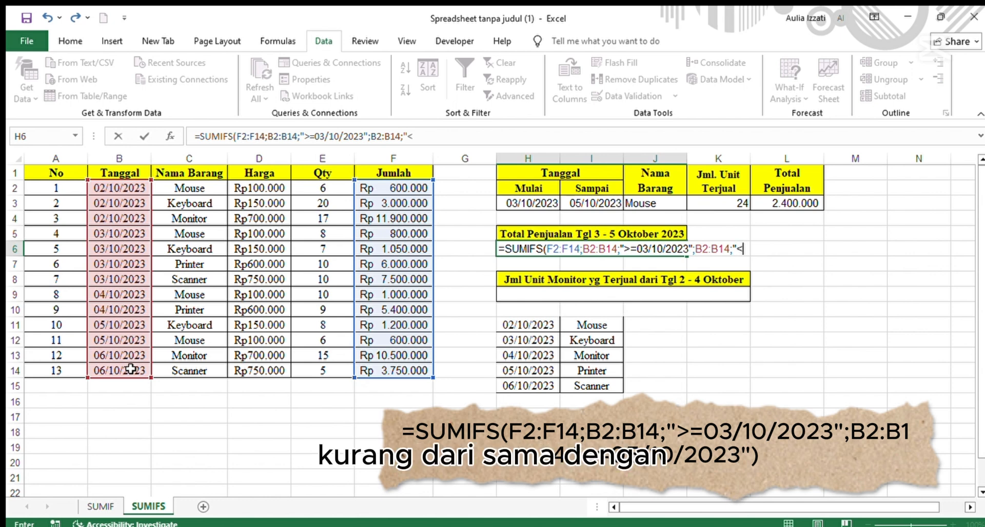
{"action": "type", "text": "="}
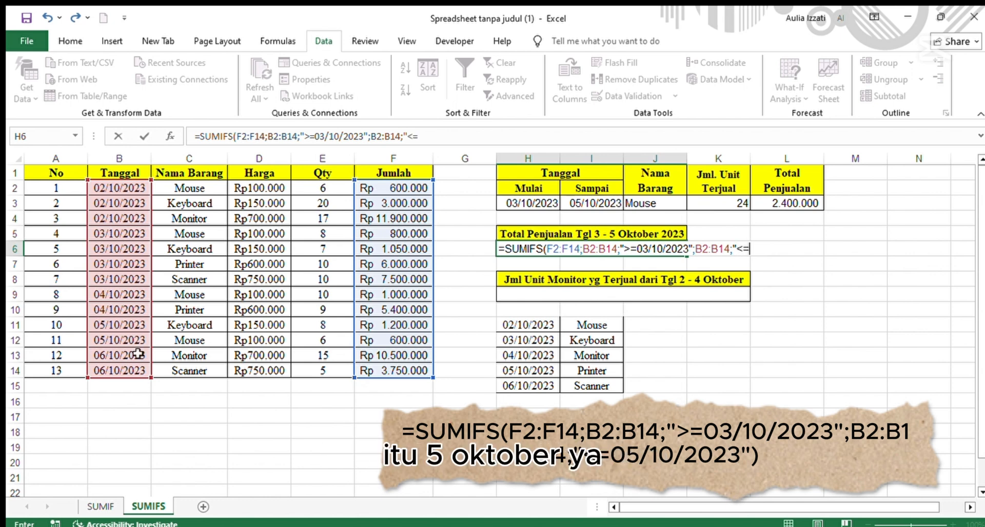
{"action": "type", "text": "0"}
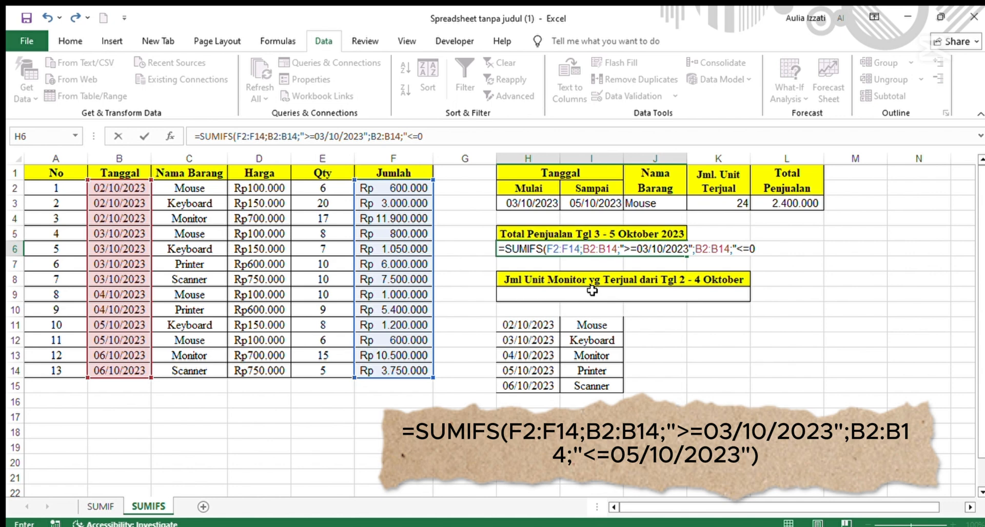
{"action": "type", "text": "5/10/202"}
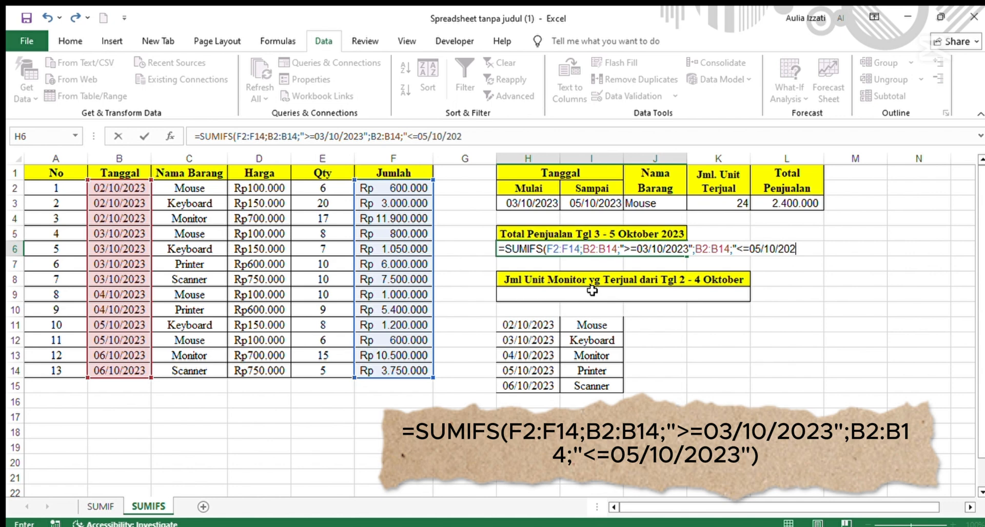
{"action": "type", "text": "3\""}
{"action": "key", "text": "Return"}
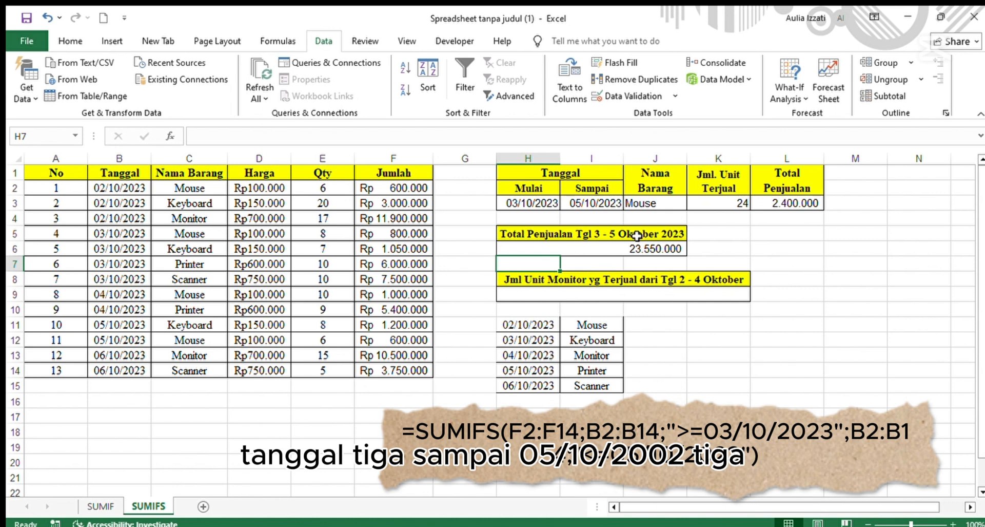
{"action": "left_click", "coordinate": [613, 309]}
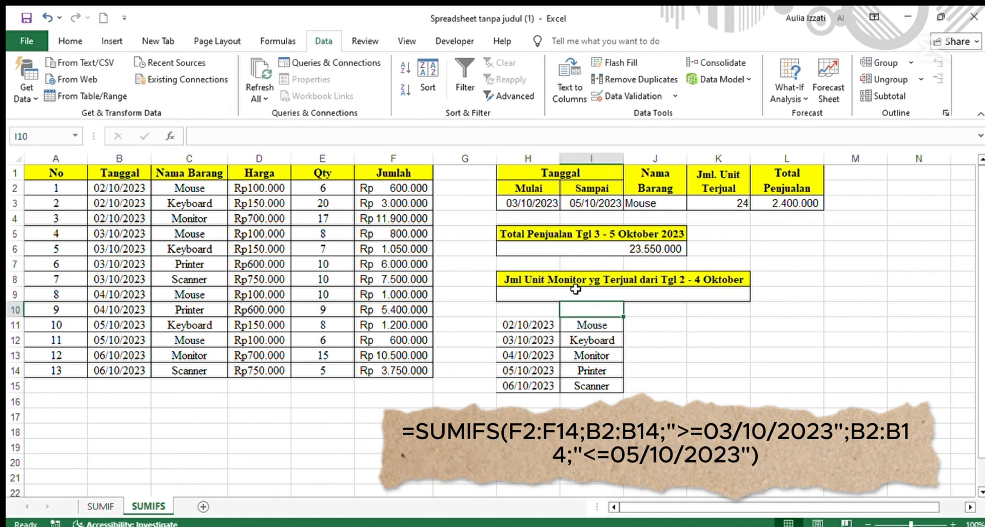
Start a SUMIFS formula in H9, the cell under the Monitor units heading, correcting the mistyped function name.
{"action": "left_click", "coordinate": [563, 292]}
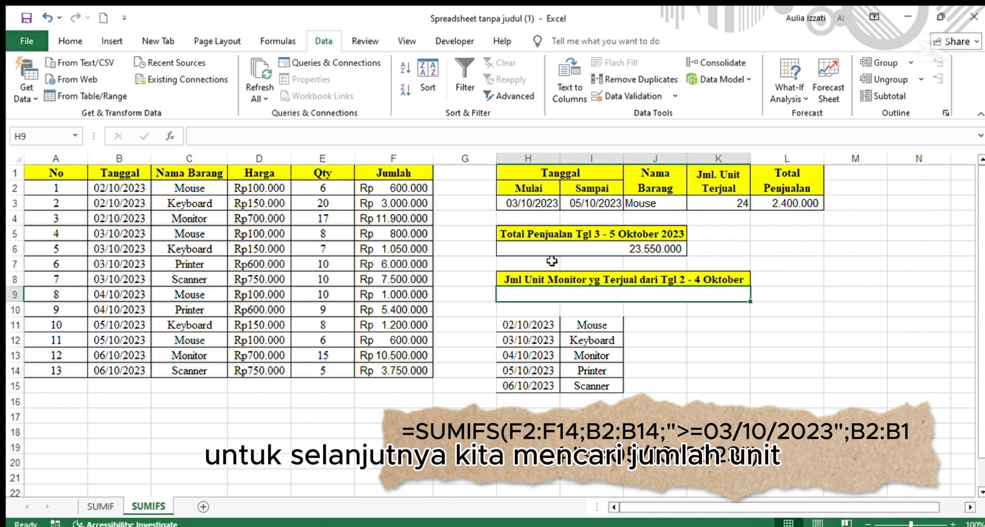
{"action": "double_click", "coordinate": [620, 288]}
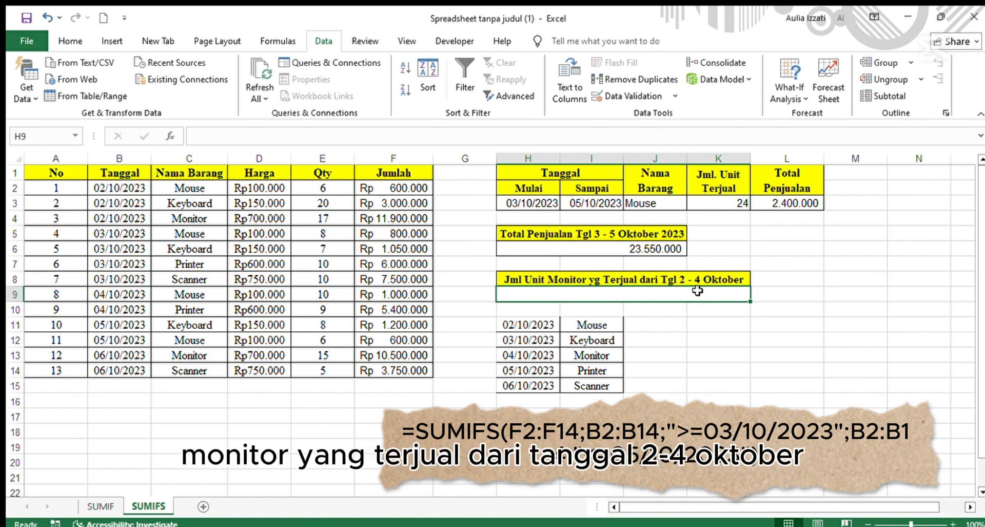
{"action": "type", "text": "=sumi"}
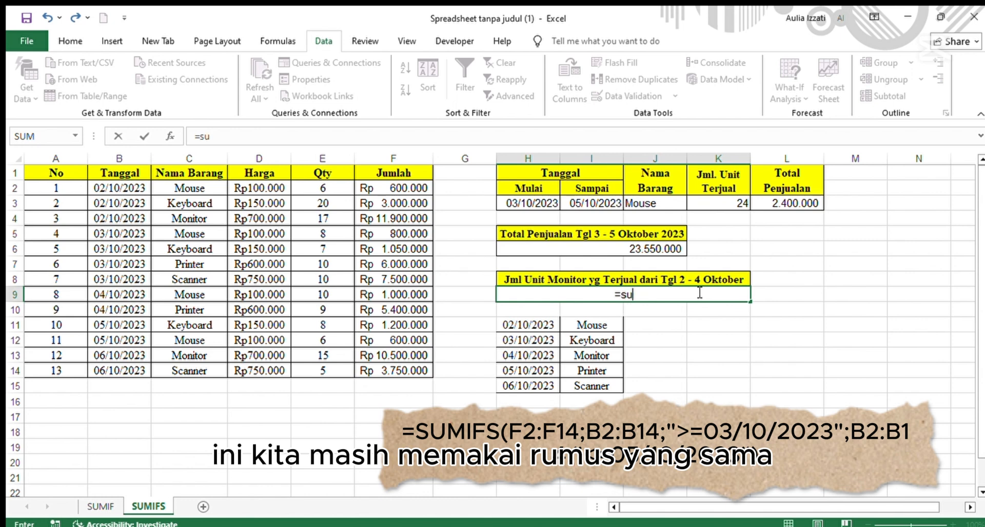
{"action": "left_click", "coordinate": [646, 329]}
{"action": "left_click", "coordinate": [632, 297]}
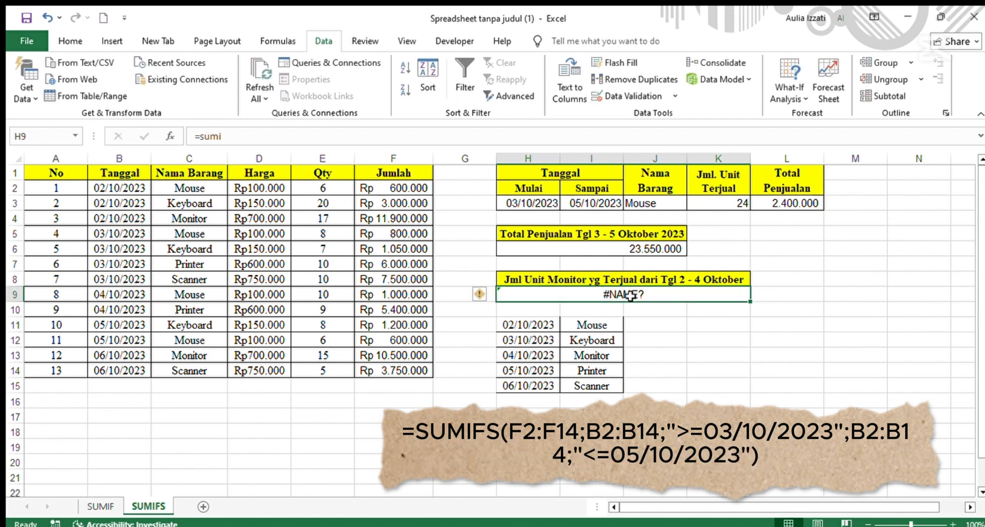
{"action": "left_click", "coordinate": [470, 129]}
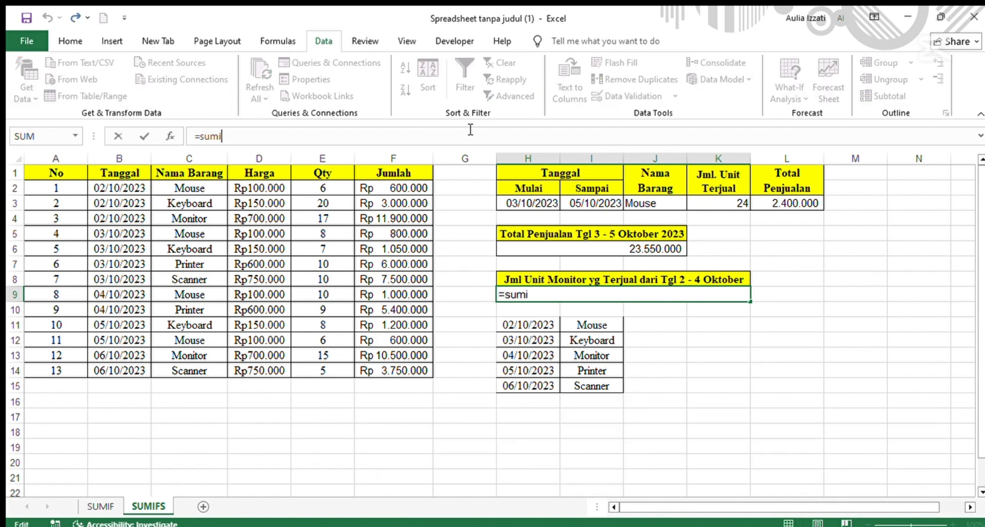
{"action": "key", "text": "BackSpace"}
{"action": "type", "text": "ifs"}
{"action": "key", "text": "Tab"}
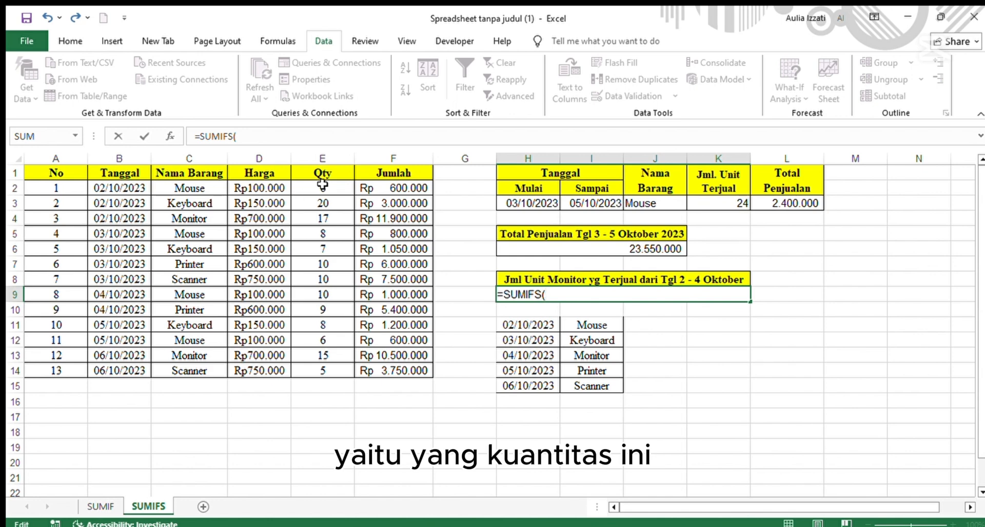
Add Qty E2:E14 as the sum range and C2:C14 with criterion "Monitor" to the H9 formula.
{"action": "left_click", "coordinate": [321, 187]}
{"action": "left_click_drag", "start_coordinate": [320, 221], "coordinate": [324, 369]}
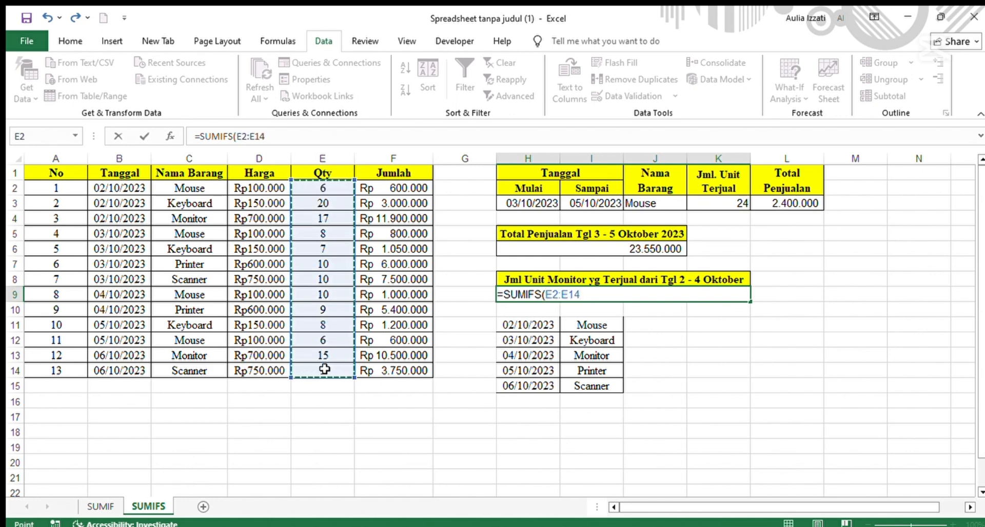
{"action": "type", "text": ";"}
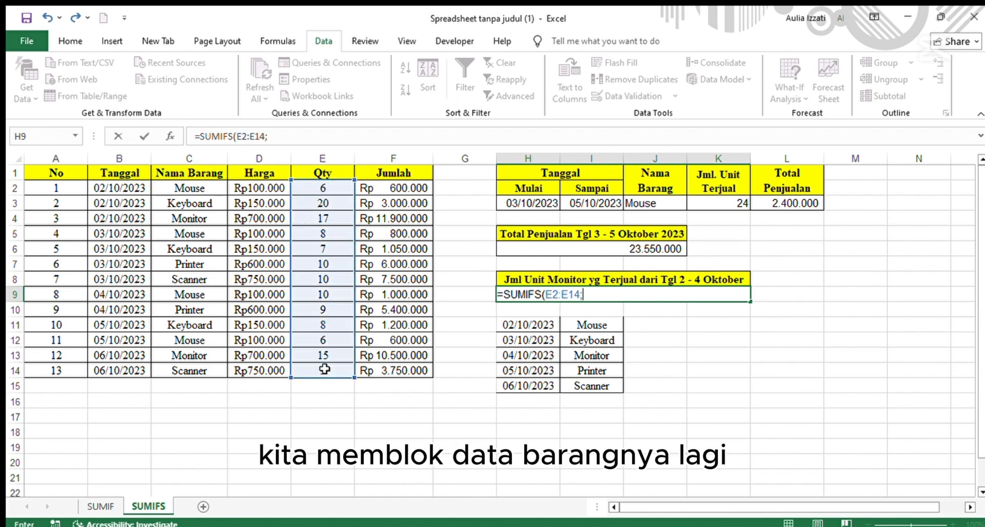
{"action": "left_click_drag", "start_coordinate": [179, 188], "coordinate": [173, 365]}
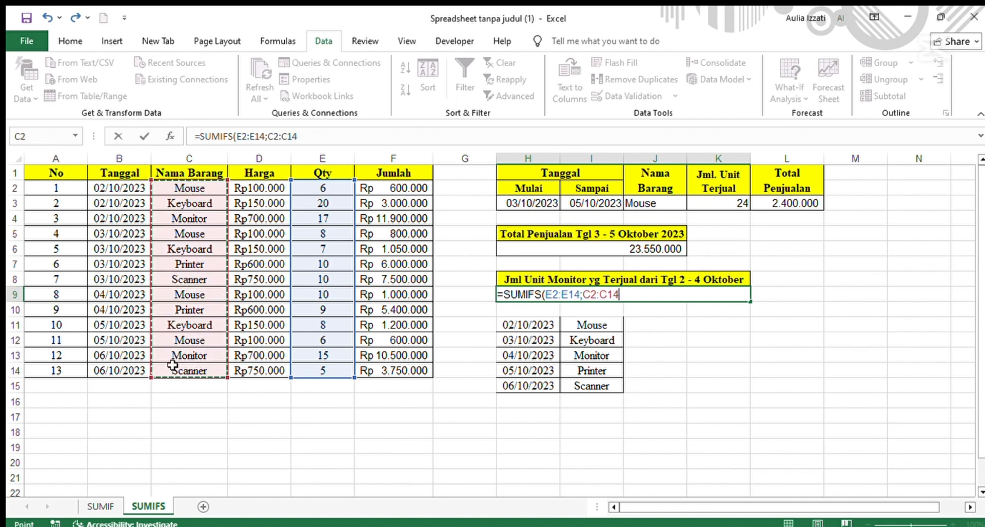
{"action": "type", "text": ";"}
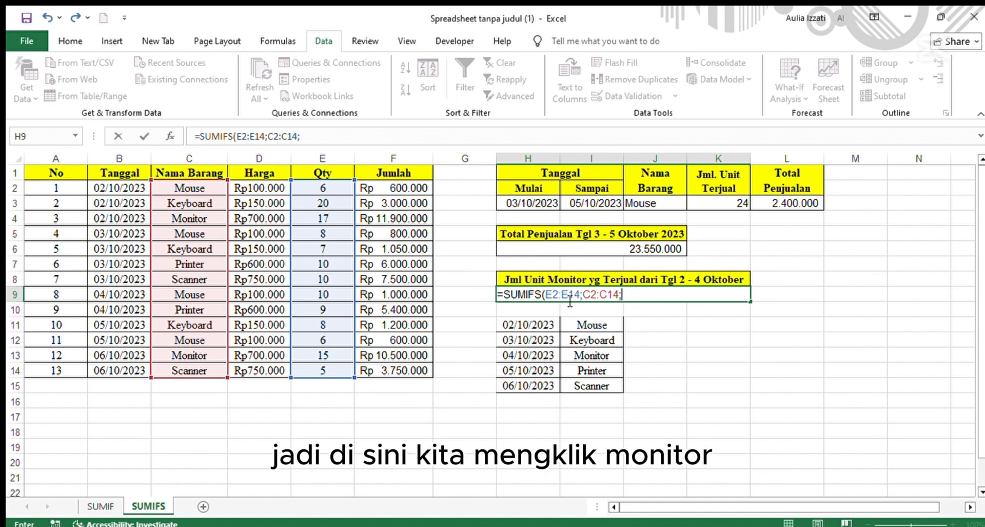
{"action": "type", "text": "\"Mo"}
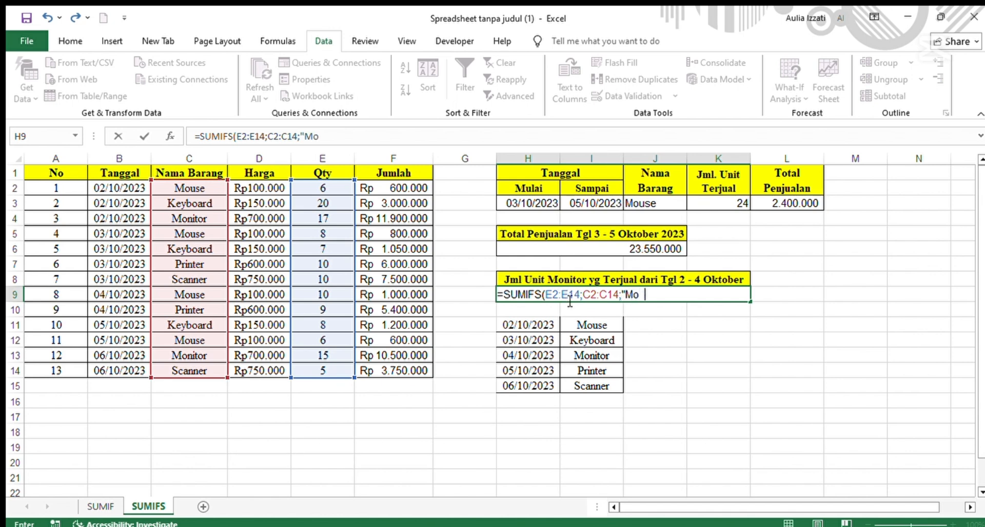
{"action": "type", "text": "nitor\";"}
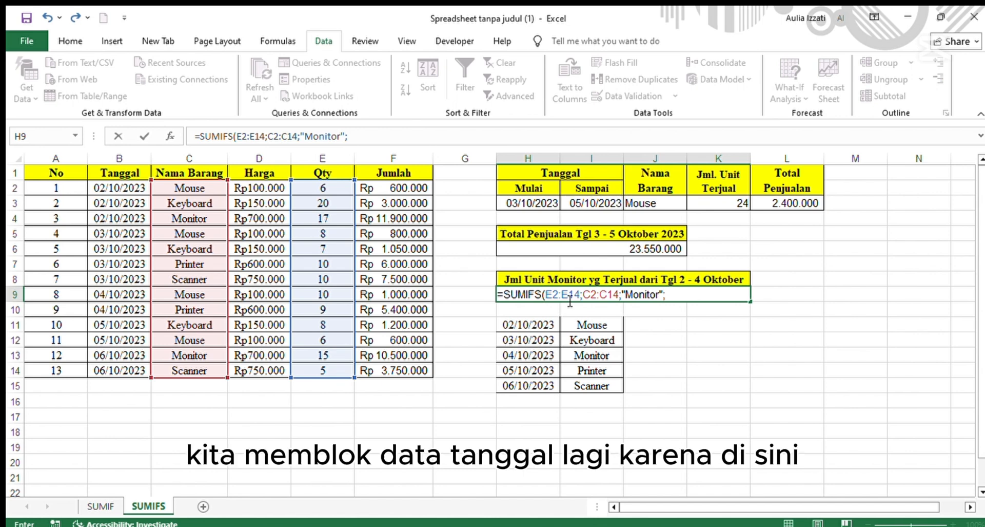
Add the date range B2:B14 with criterion ">=02/10/2023" to the H9 formula.
{"action": "left_click", "coordinate": [132, 186]}
{"action": "left_click_drag", "start_coordinate": [132, 187], "coordinate": [125, 370]}
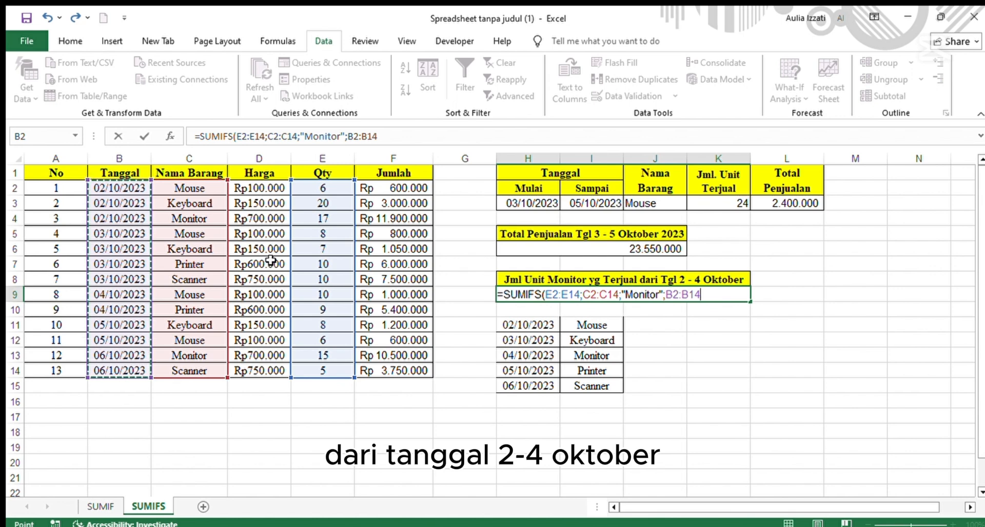
{"action": "type", "text": ";"}
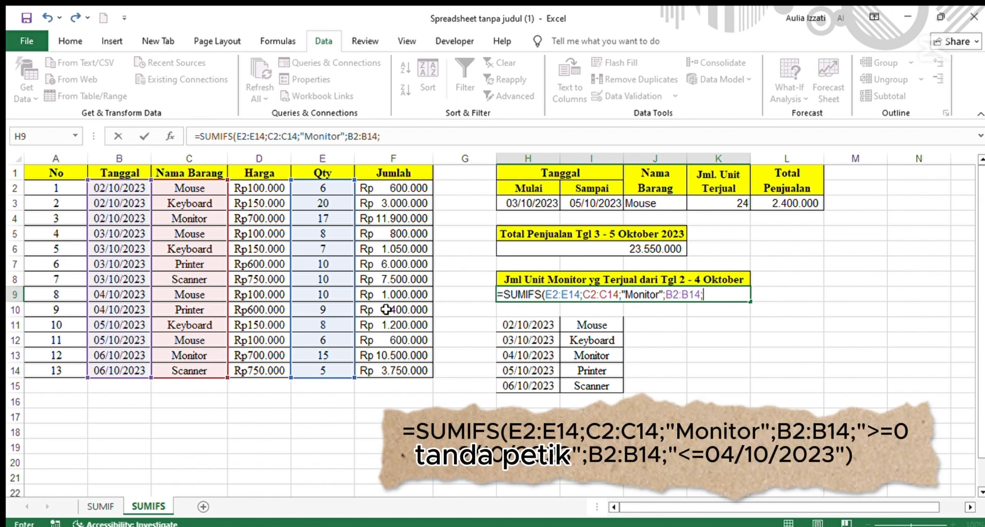
{"action": "type", "text": "\">"}
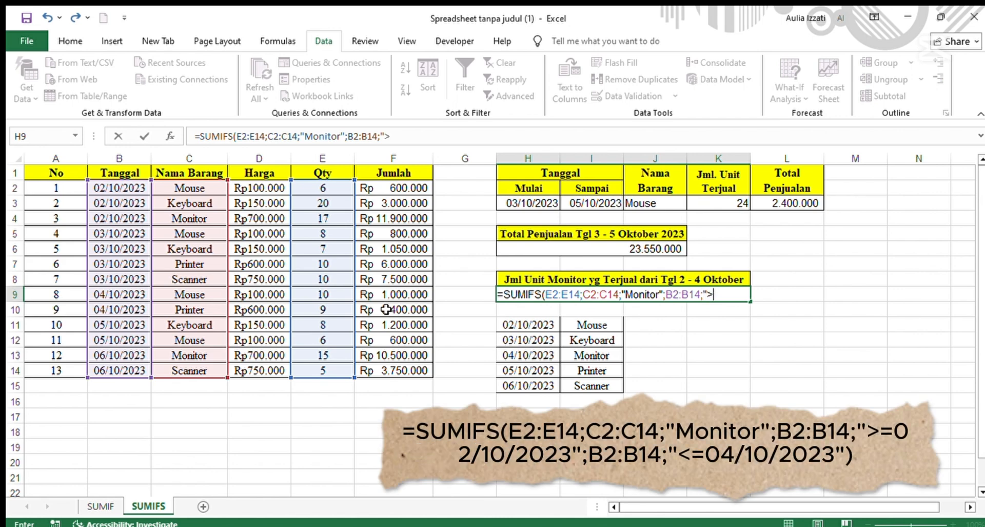
{"action": "type", "text": "="}
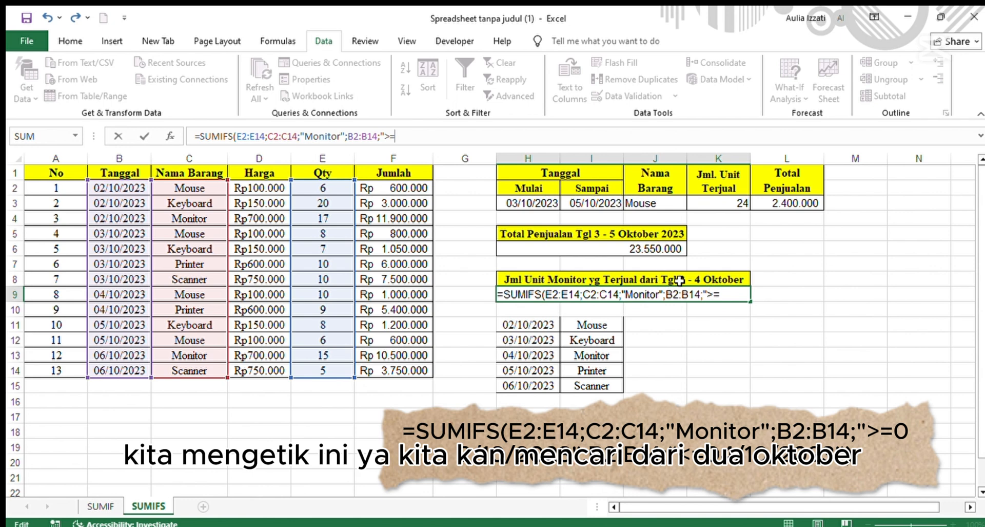
{"action": "type", "text": "02/"}
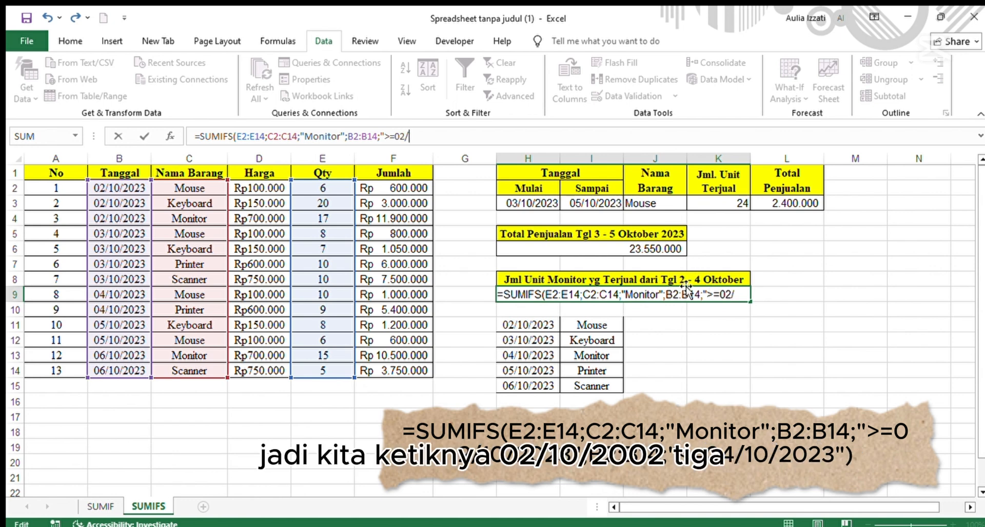
{"action": "type", "text": "10/2023\""}
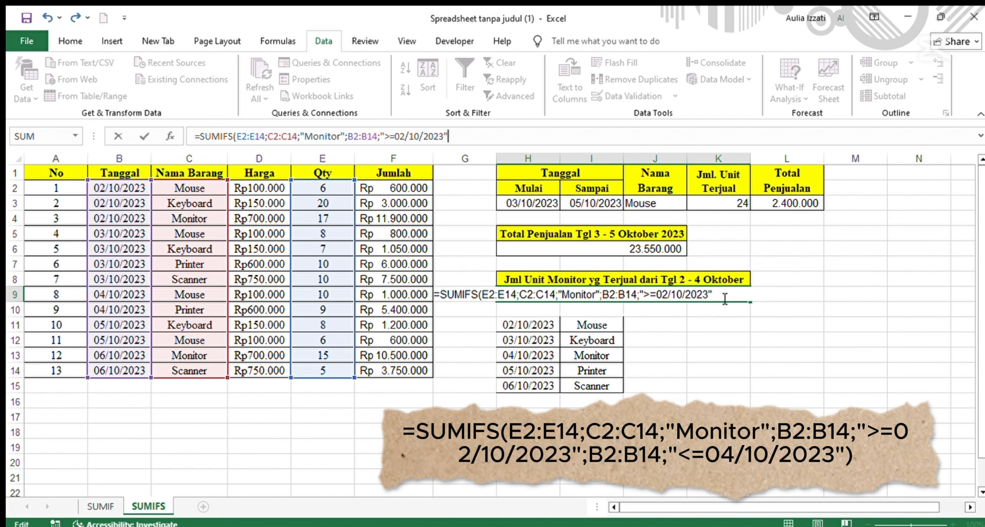
{"action": "type", "text": ";"}
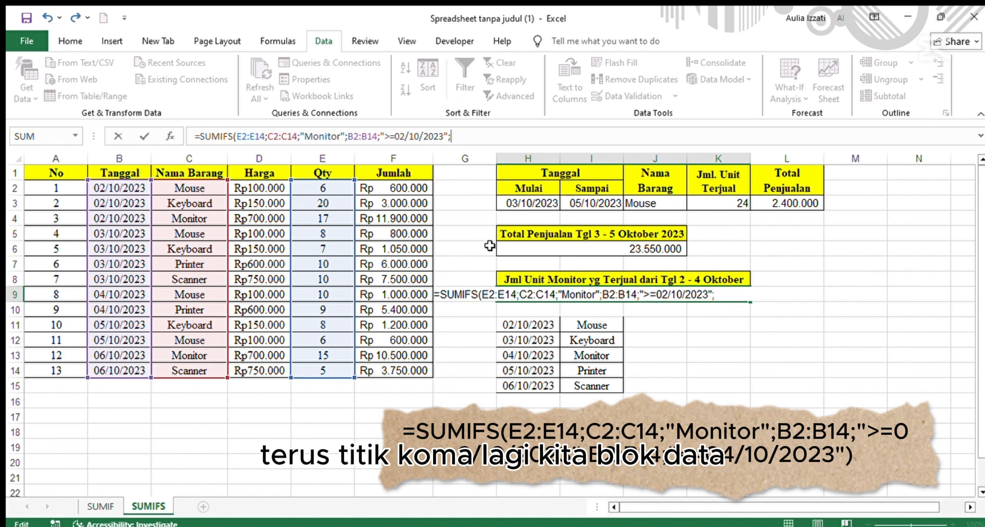
Add B2:B14 again with criterion "<=04/10/2023" to the H9 formula and enter it.
{"action": "left_click_drag", "start_coordinate": [133, 185], "coordinate": [119, 370]}
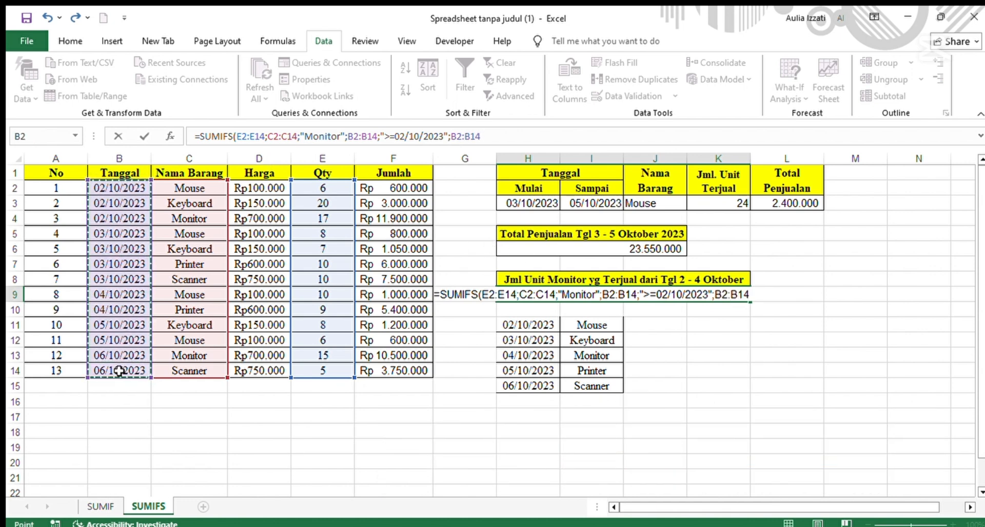
{"action": "left_click", "coordinate": [515, 142]}
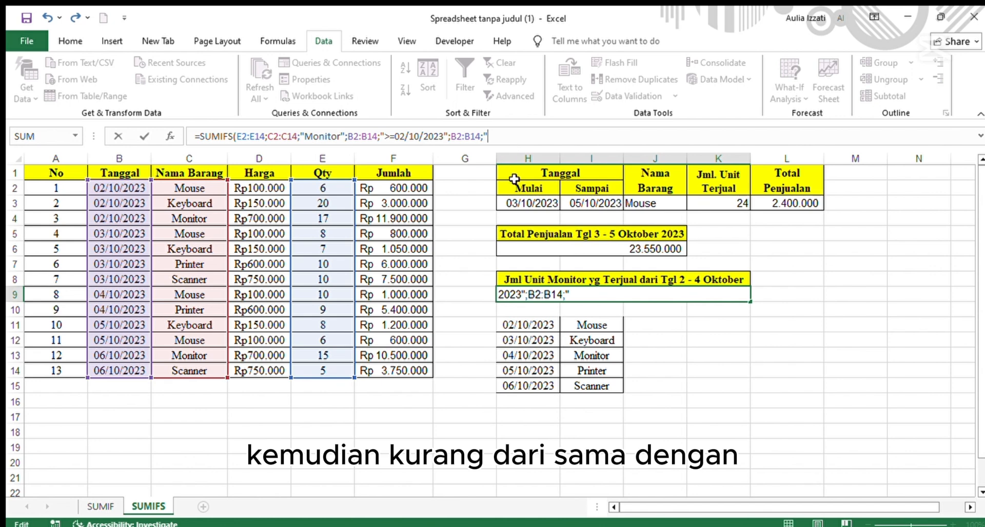
{"action": "type", "text": "=04/"}
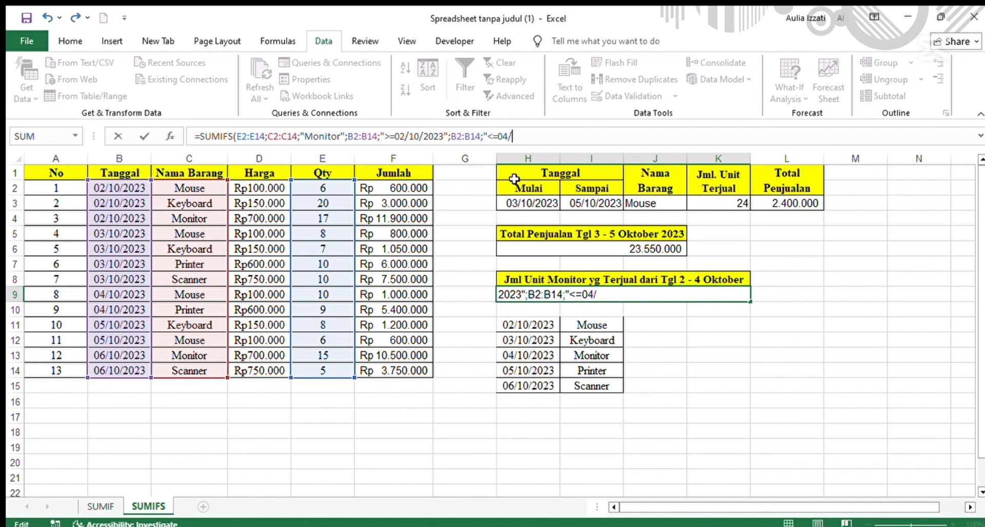
{"action": "type", "text": "10/2023"}
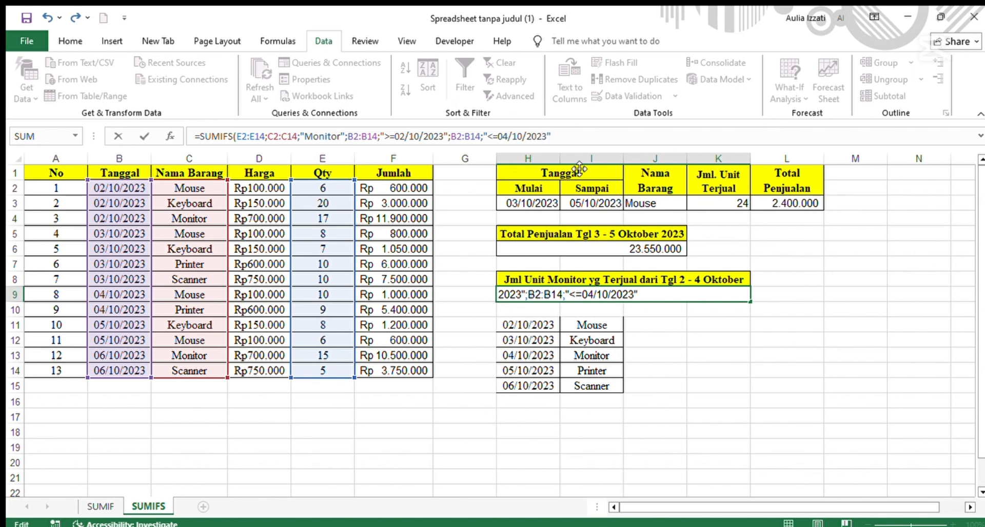
{"action": "key", "text": "Return"}
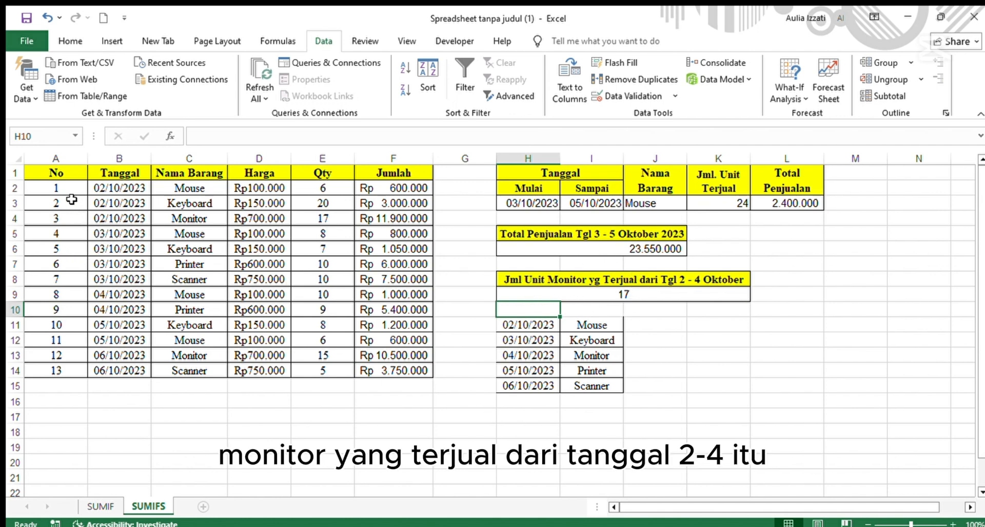
{"action": "left_click_drag", "start_coordinate": [69, 194], "coordinate": [382, 310]}
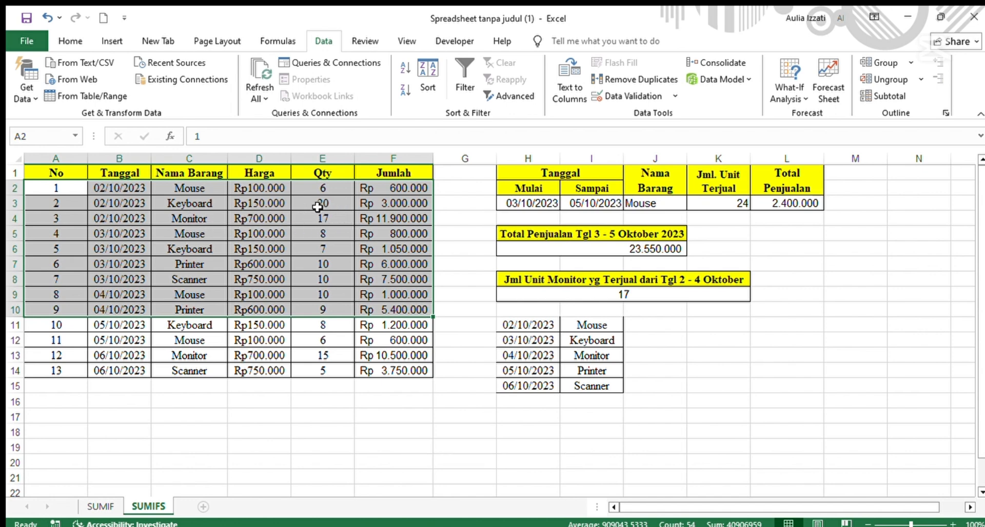
{"action": "left_click", "coordinate": [513, 263]}
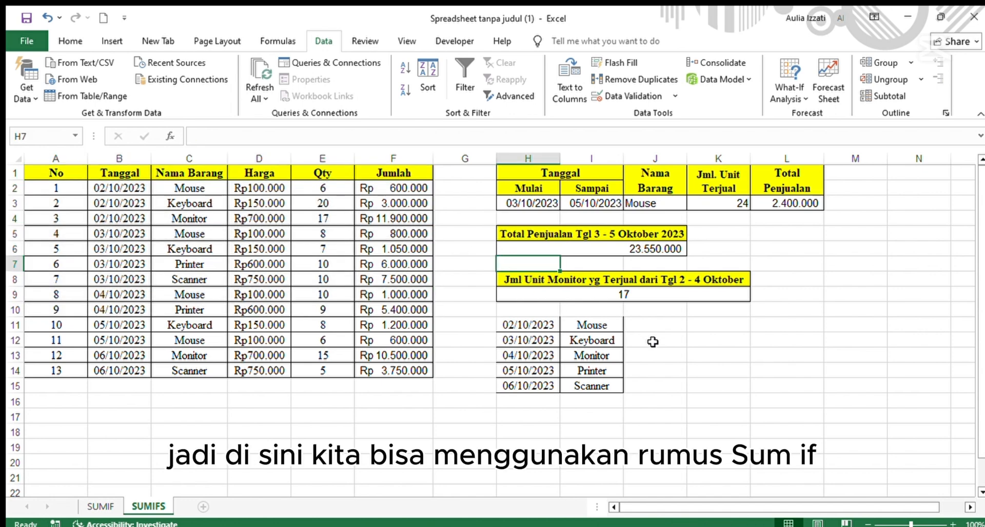
{"action": "scroll", "coordinate": [653, 341], "scroll_direction": "down", "scroll_amount": 1}
{"action": "scroll", "coordinate": [642, 431], "scroll_direction": "up", "scroll_amount": 1}
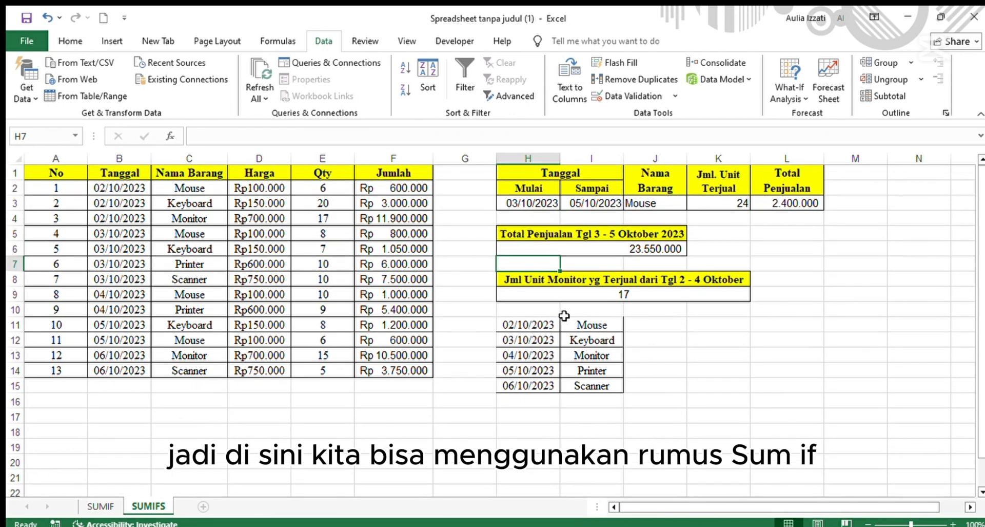